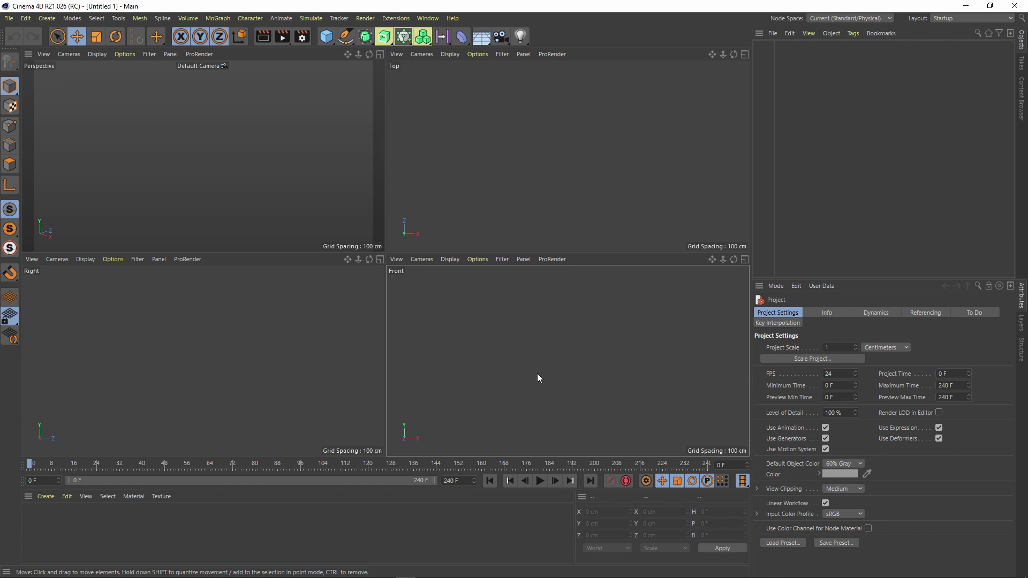
Add a TurbulenceFD Container to the scene and set its grid size height to 200 cm.
middle_click(305, 181)
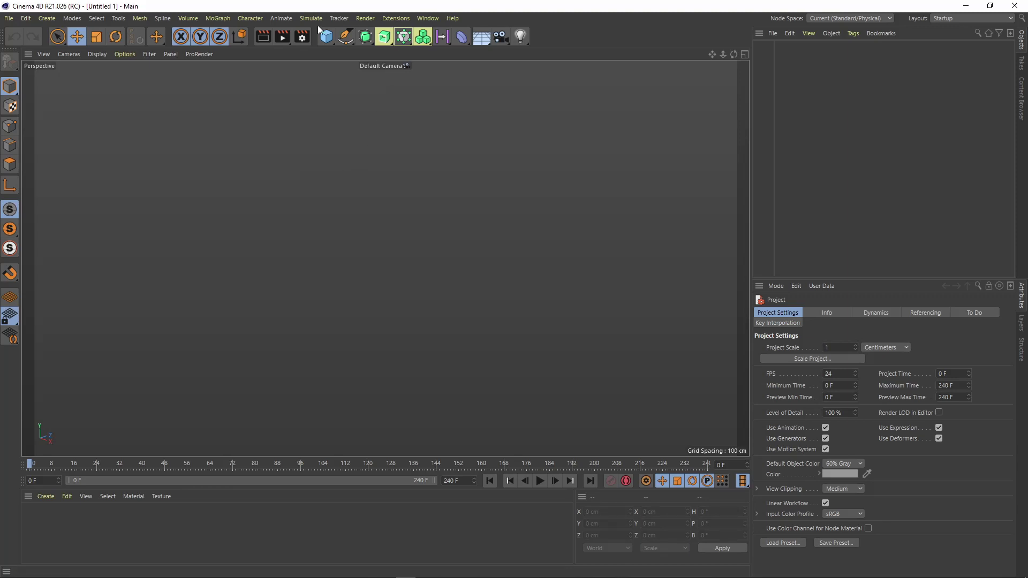
click(400, 18)
mouse_move(414, 198)
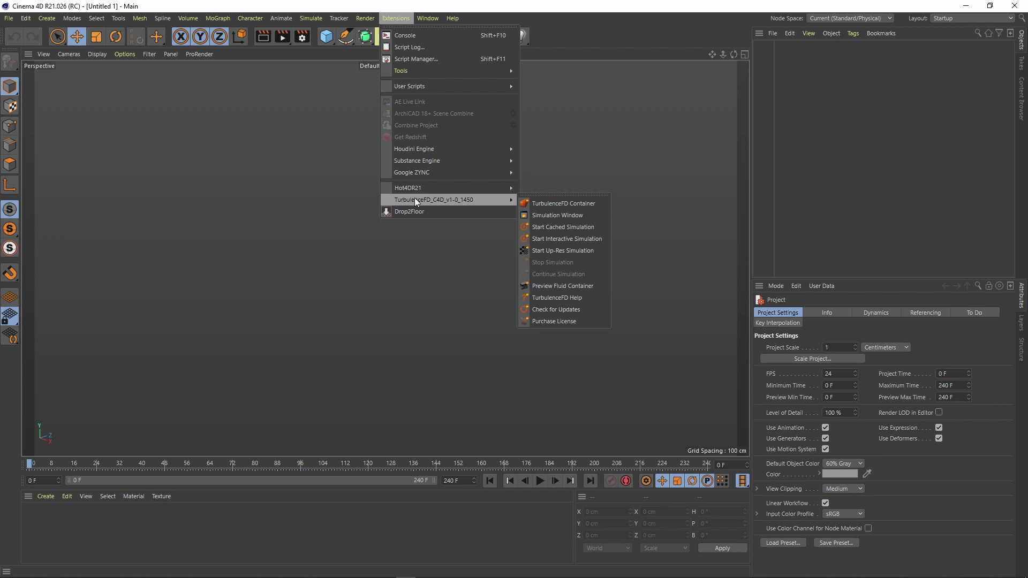
click(567, 205)
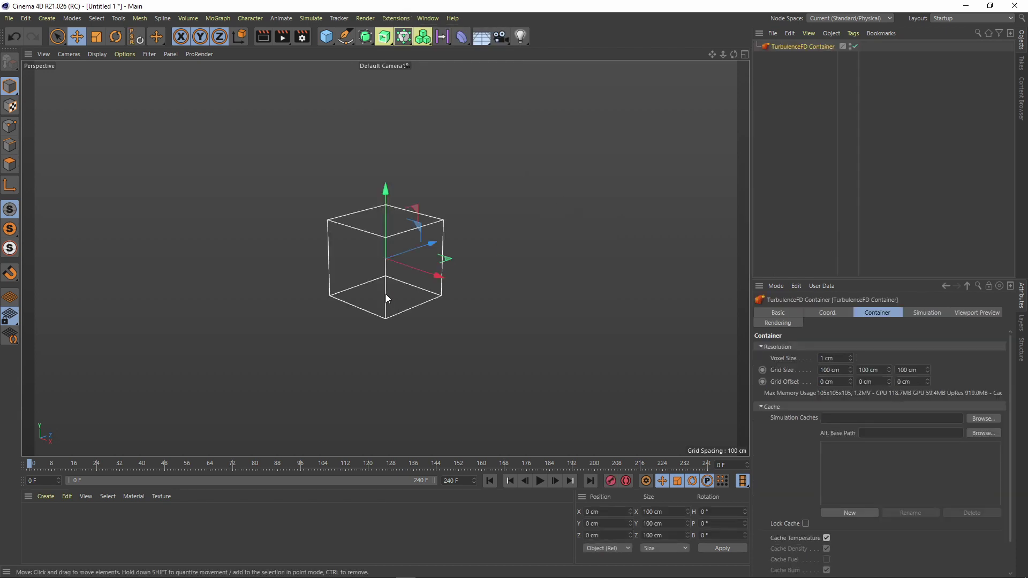
click(882, 370)
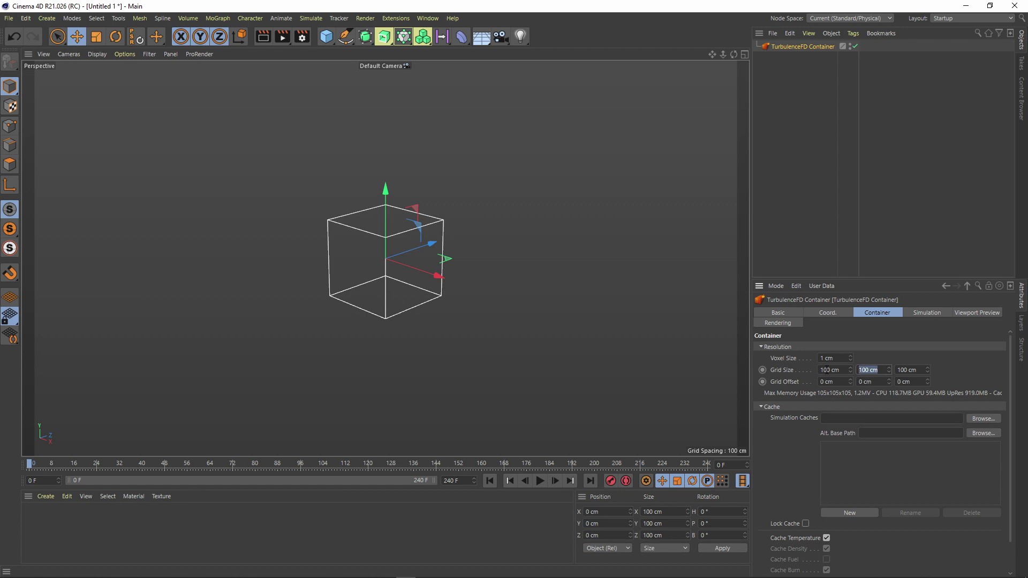
text(200)
key(Return)
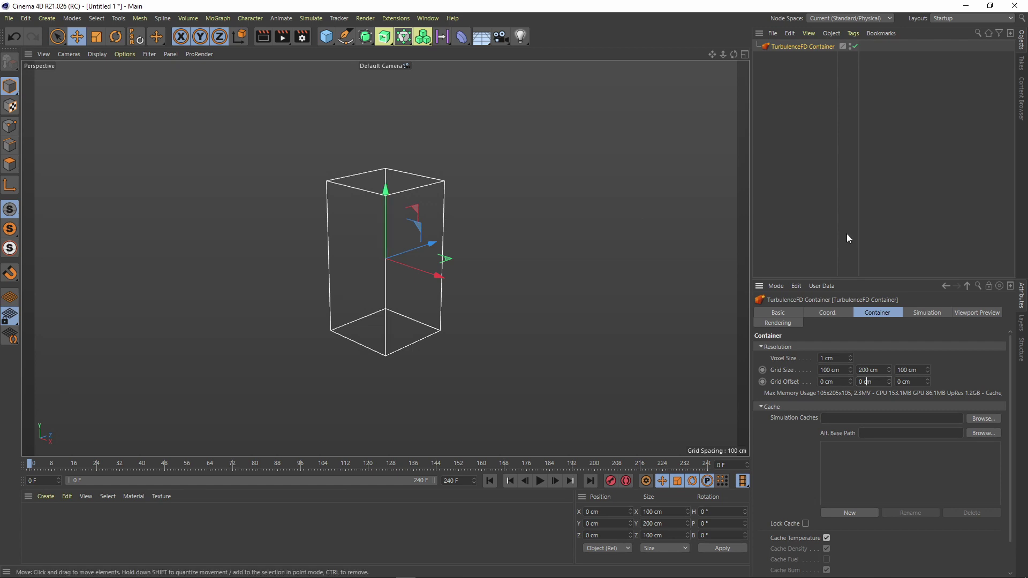
Add a Sphere primitive and set its segments to 96.
click(325, 42)
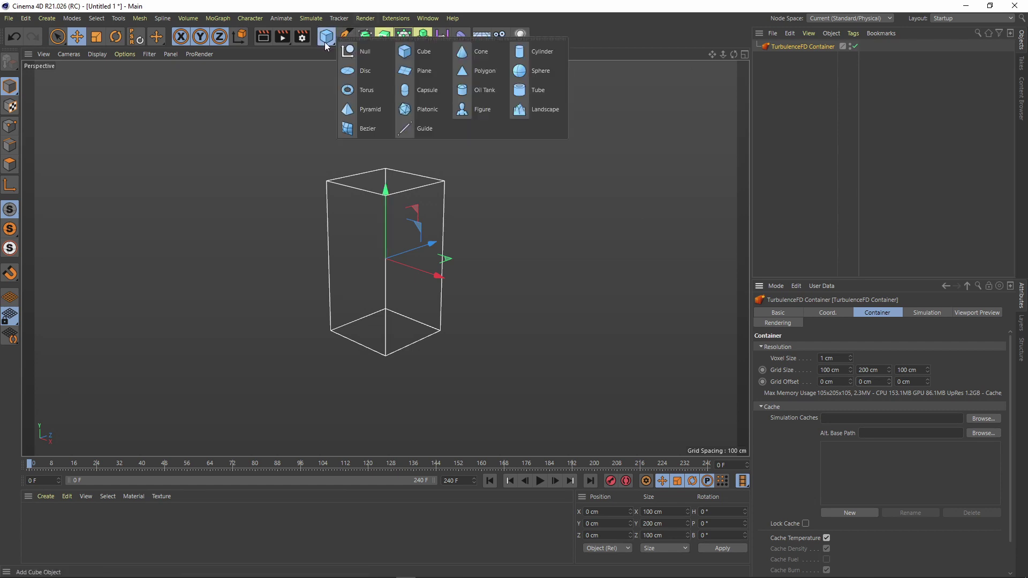
click(518, 71)
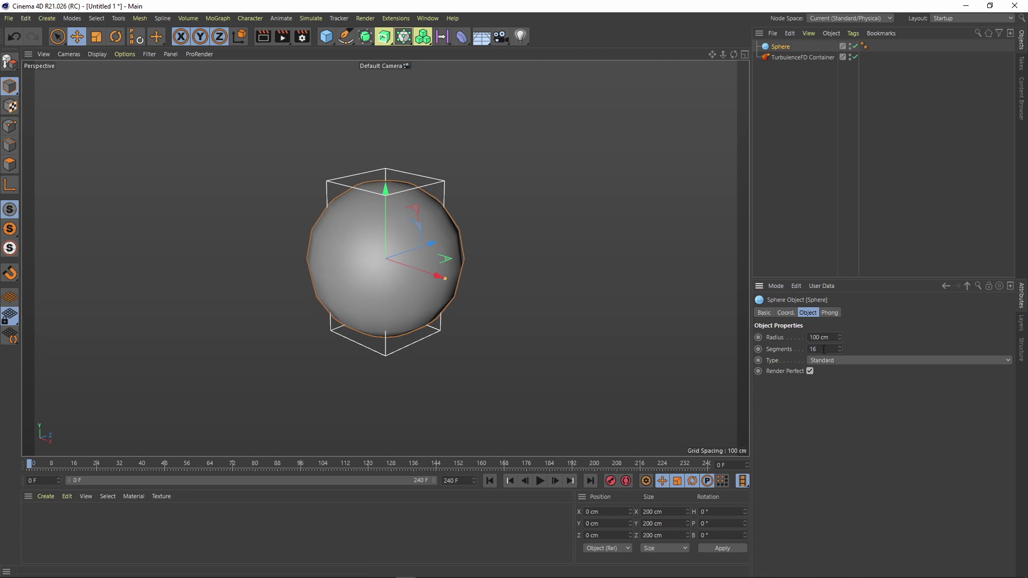
drag(820, 348, 764, 348)
text(96)
key(Return)
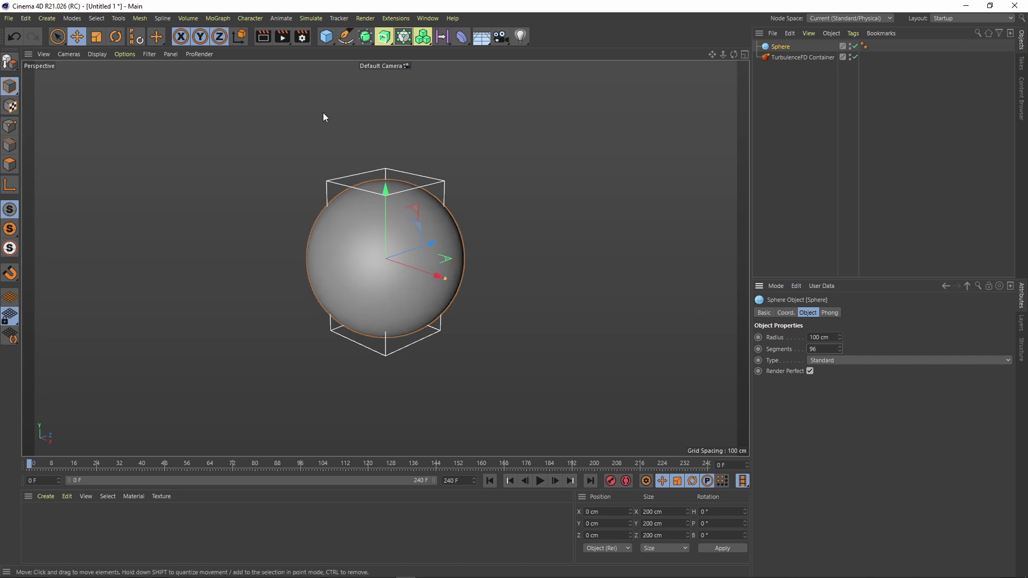
Scale the sphere down to about 14 cm and lower it to about -74 cm in Y, near the container's floor.
click(97, 36)
drag(177, 103, 112, 106)
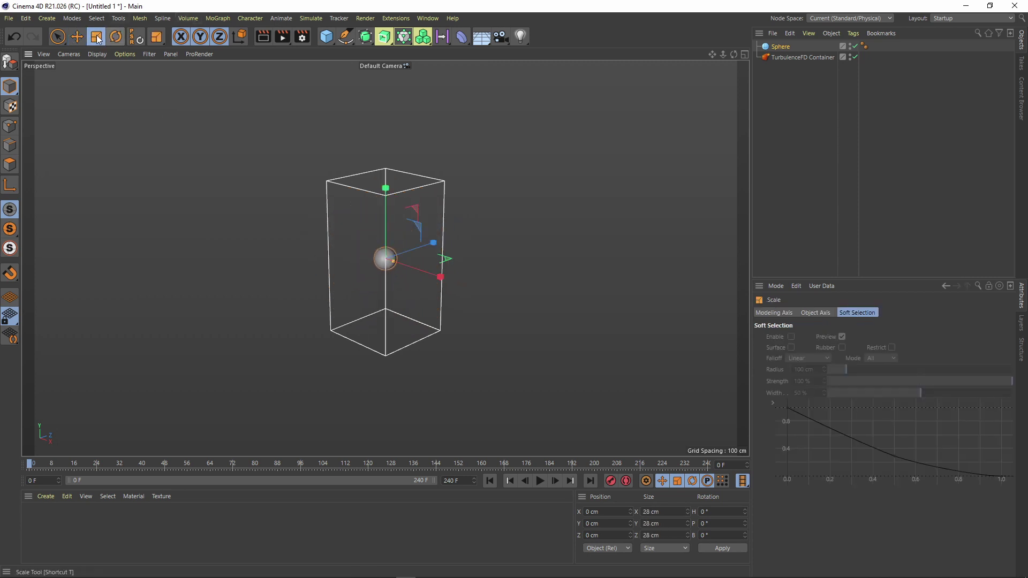
click(78, 37)
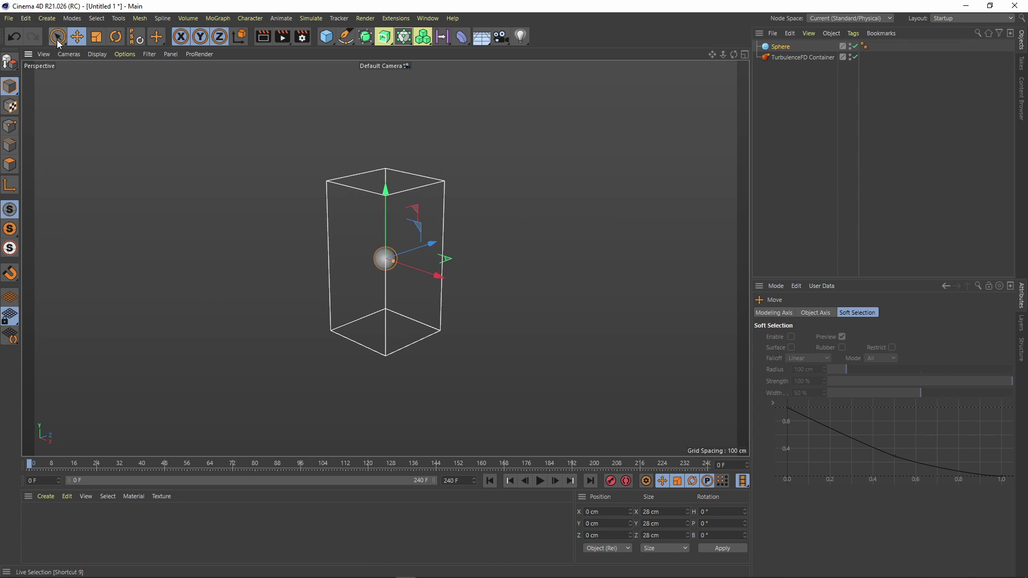
click(96, 36)
drag(203, 231, 237, 218)
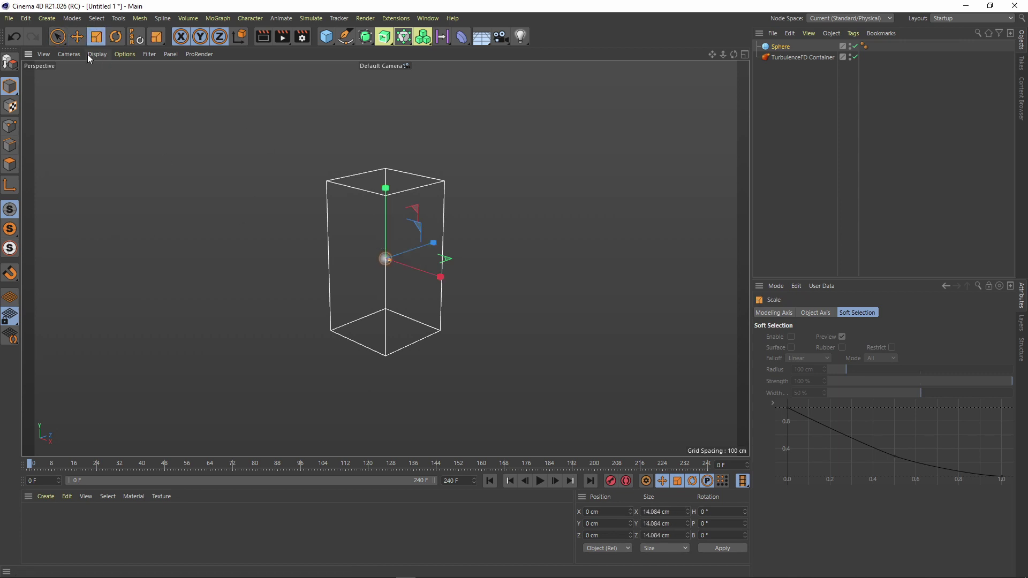
click(77, 37)
drag(383, 199, 385, 250)
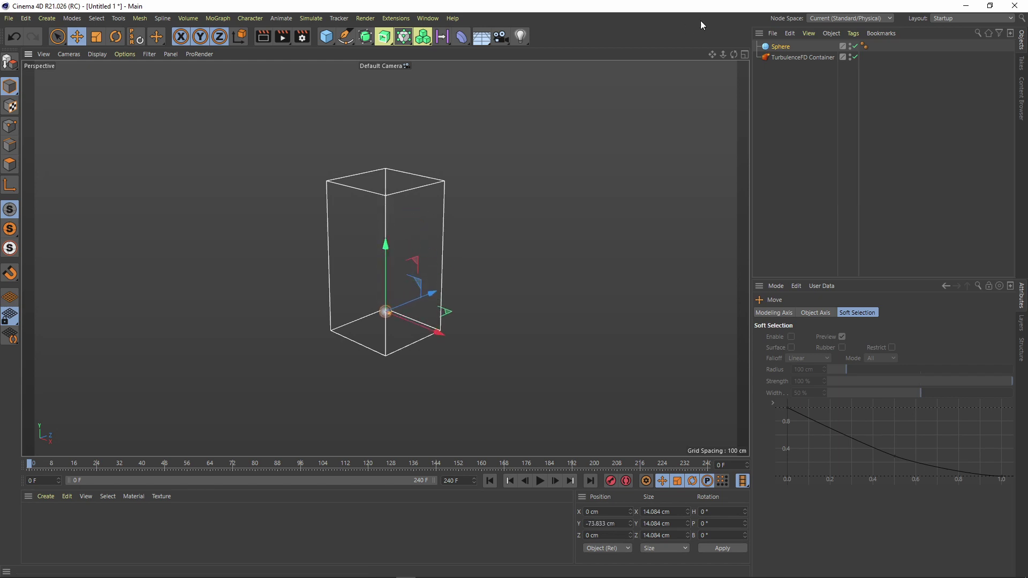
Place the Sphere below the TurbulenceFD Container in the object hierarchy and add a TurbulenceFD Emitter tag to it.
drag(732, 55, 686, 58)
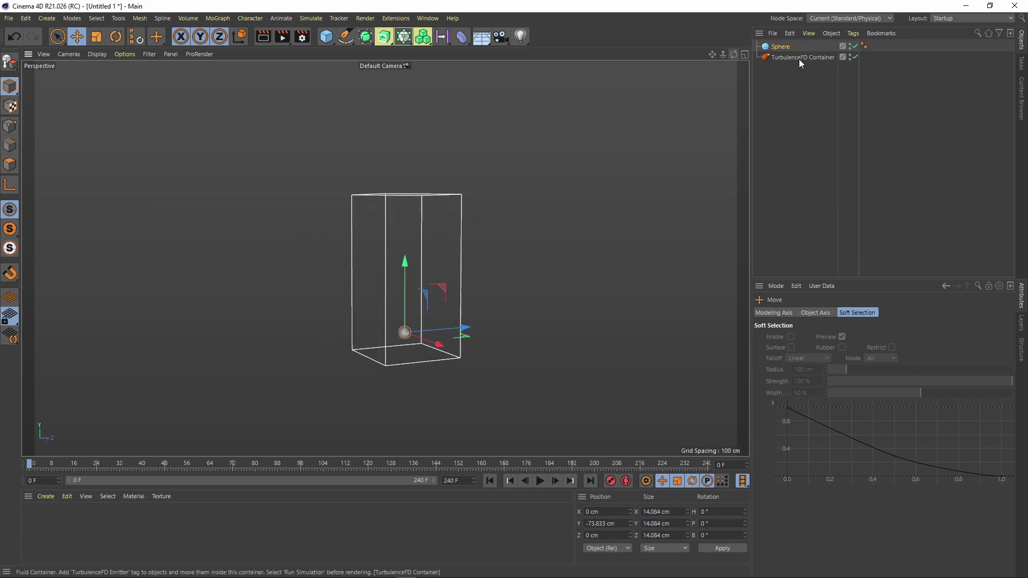
drag(785, 49, 801, 61)
right_click(785, 57)
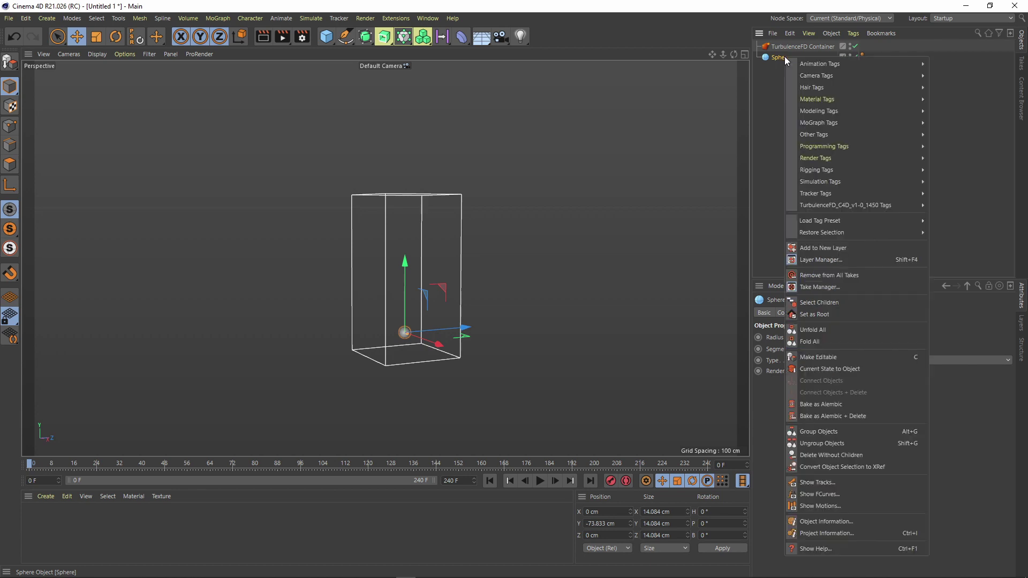
mouse_move(808, 75)
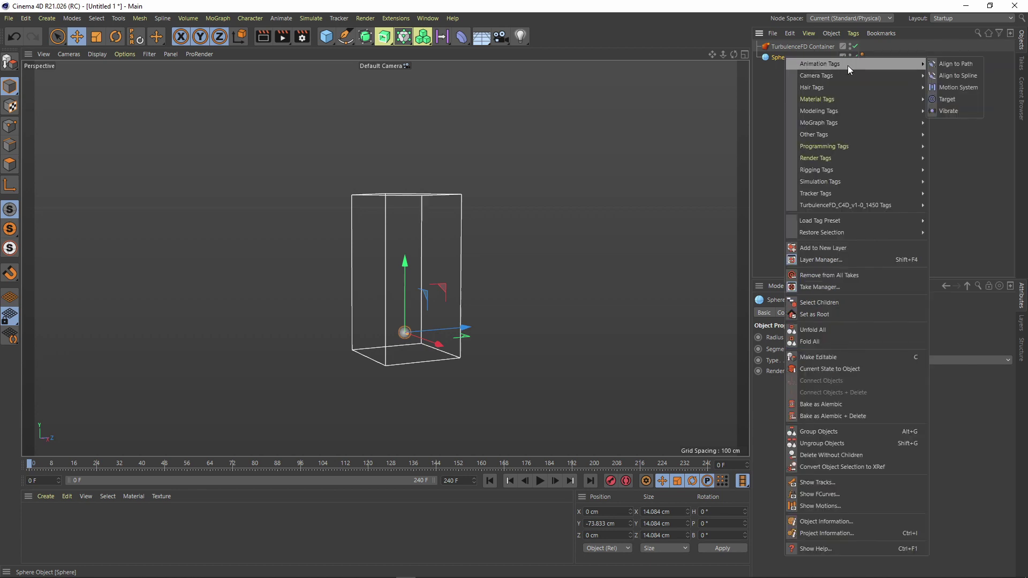
mouse_move(900, 210)
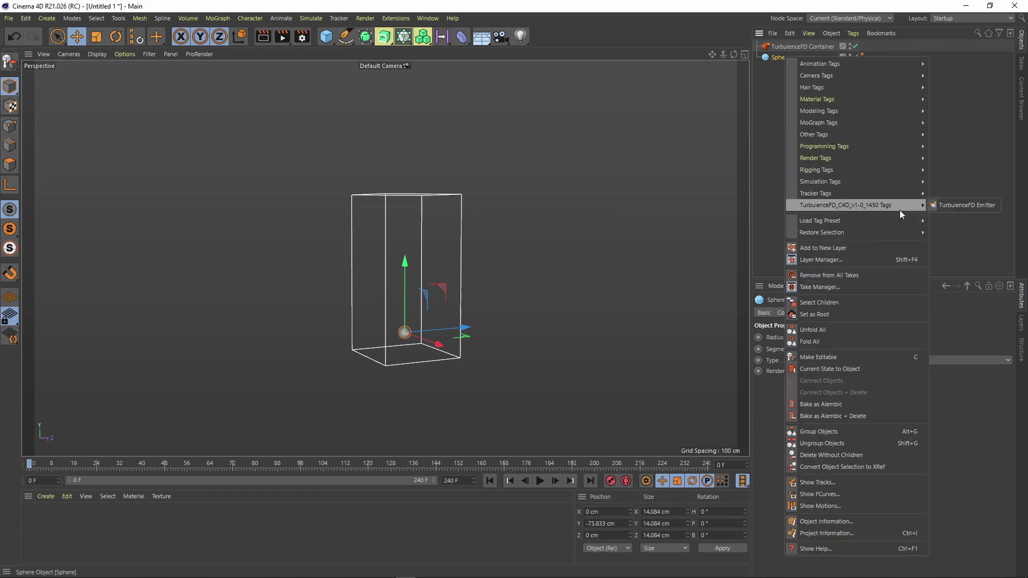
click(978, 207)
drag(879, 278, 882, 75)
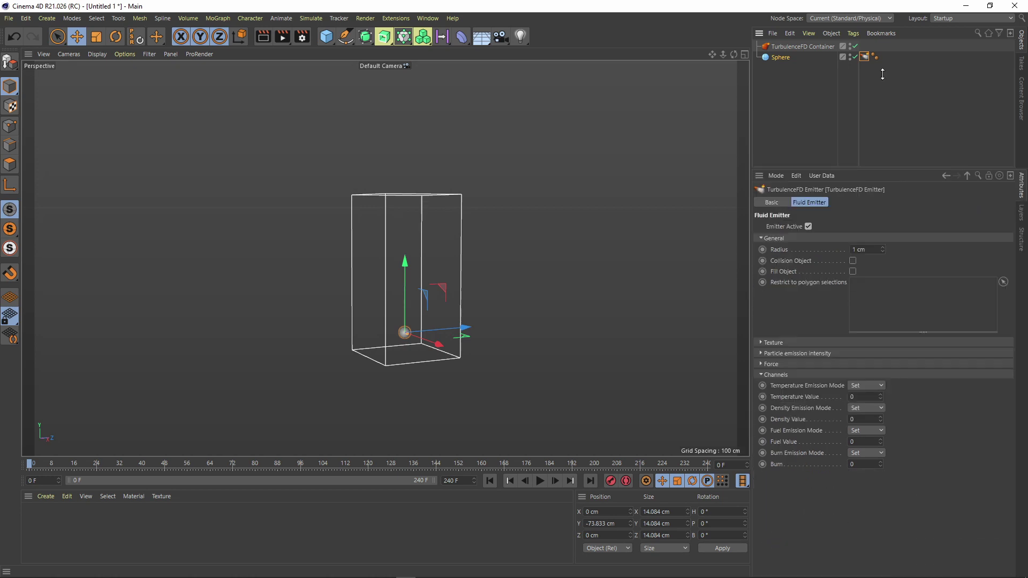
click(859, 441)
Activate the Density channel in the TurbulenceFD Container's simulation settings.
click(791, 46)
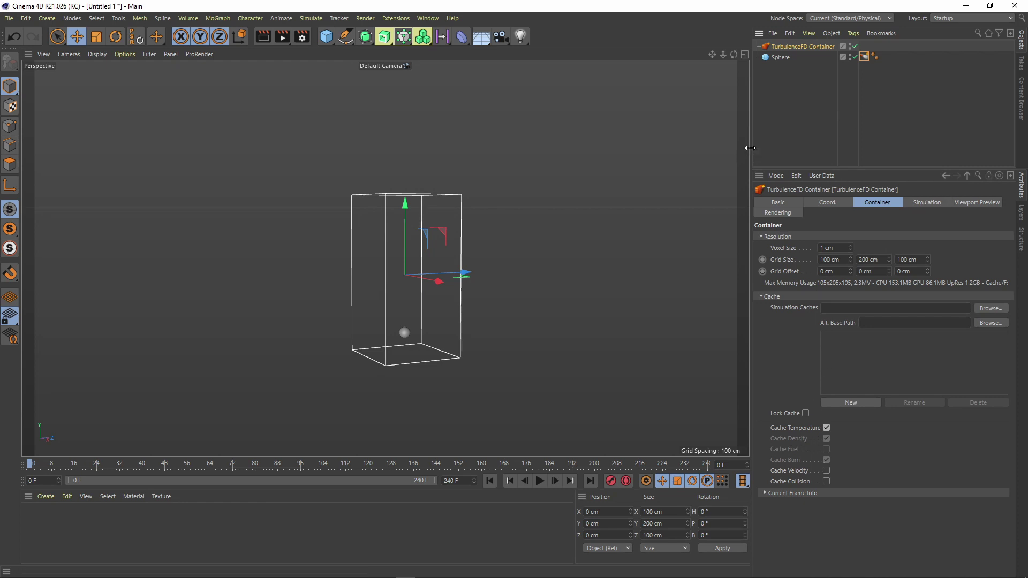
drag(750, 149, 621, 150)
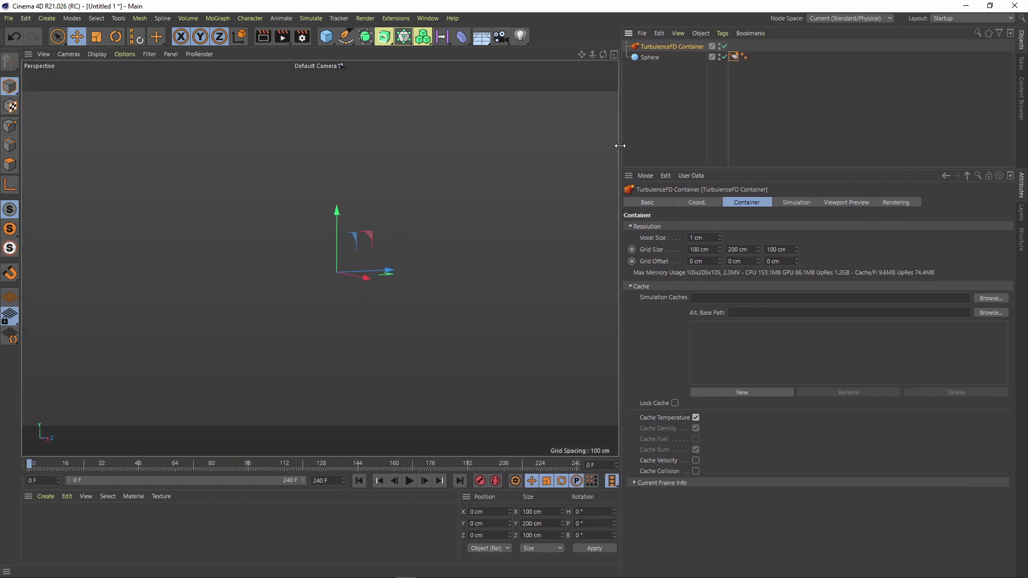
click(794, 207)
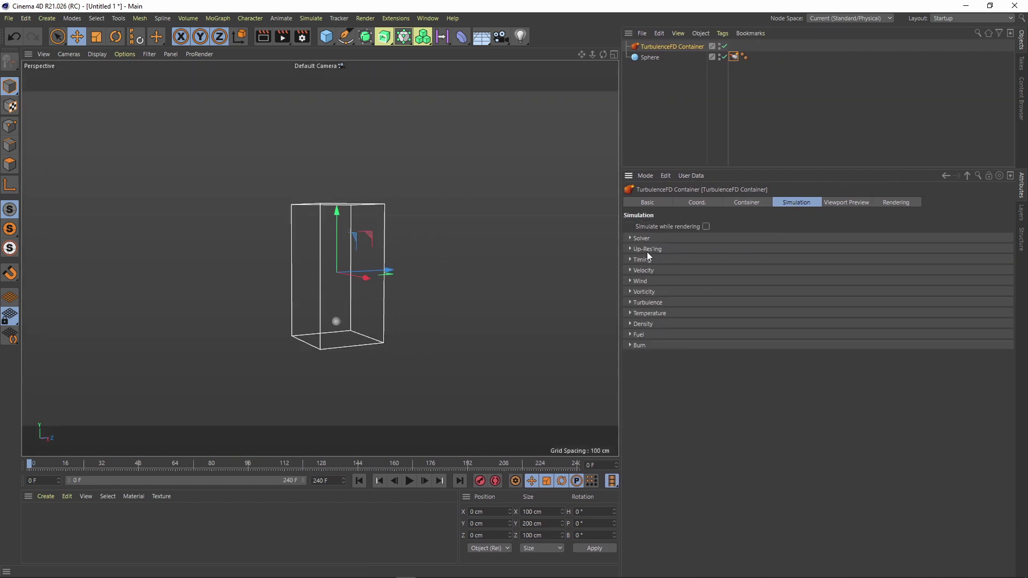
click(642, 324)
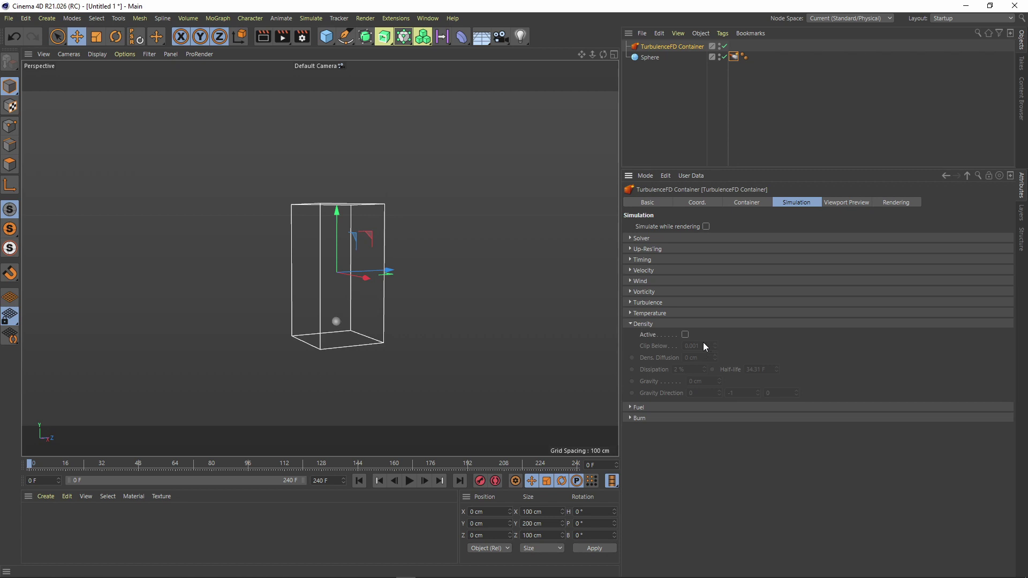
click(685, 335)
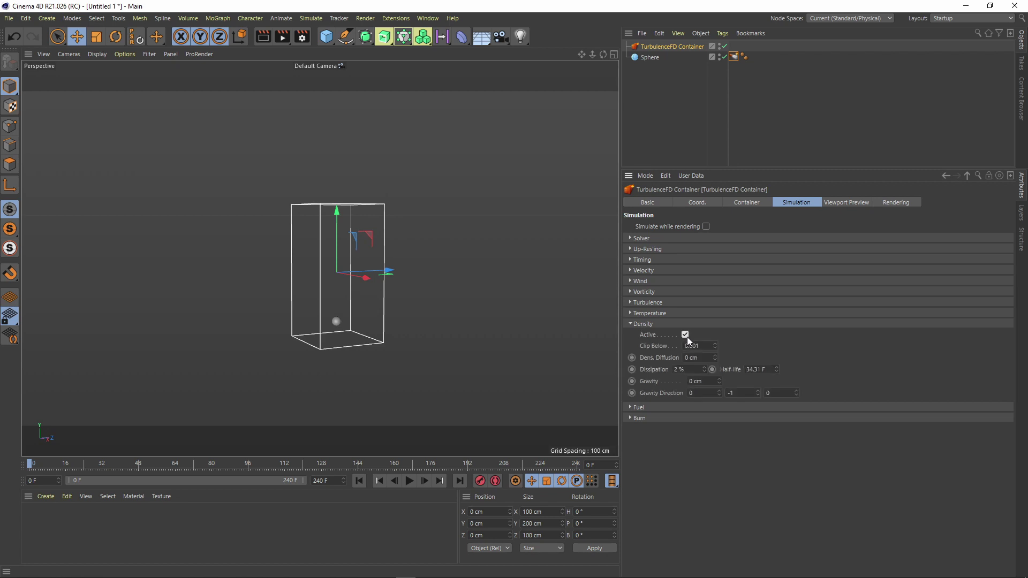
click(643, 324)
Activate the Fuel channel in the container's simulation settings.
click(645, 334)
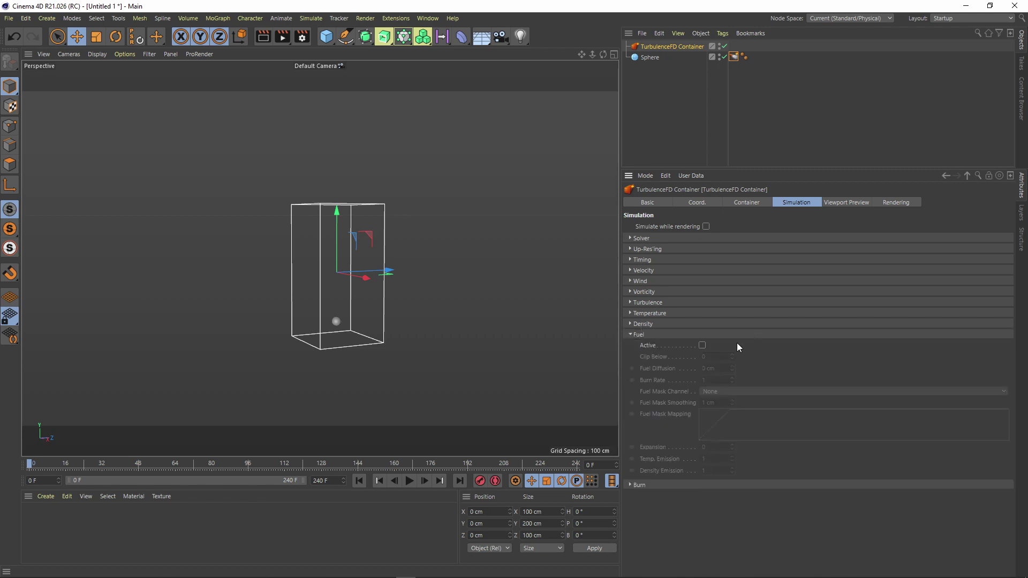
click(704, 344)
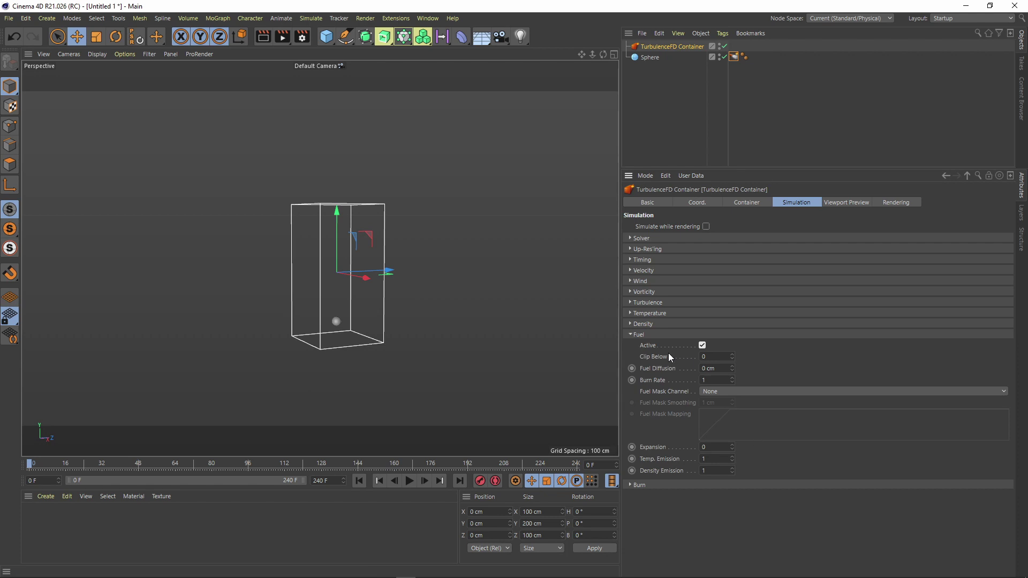
click(641, 335)
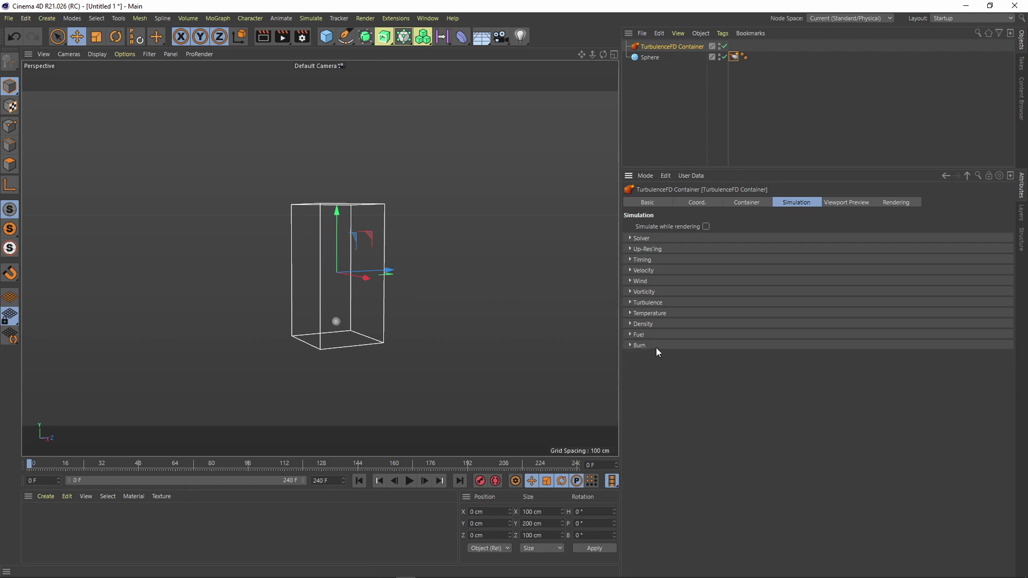
Activate the container's Burn channel and set its decay mode to Exponential.
click(657, 346)
click(683, 356)
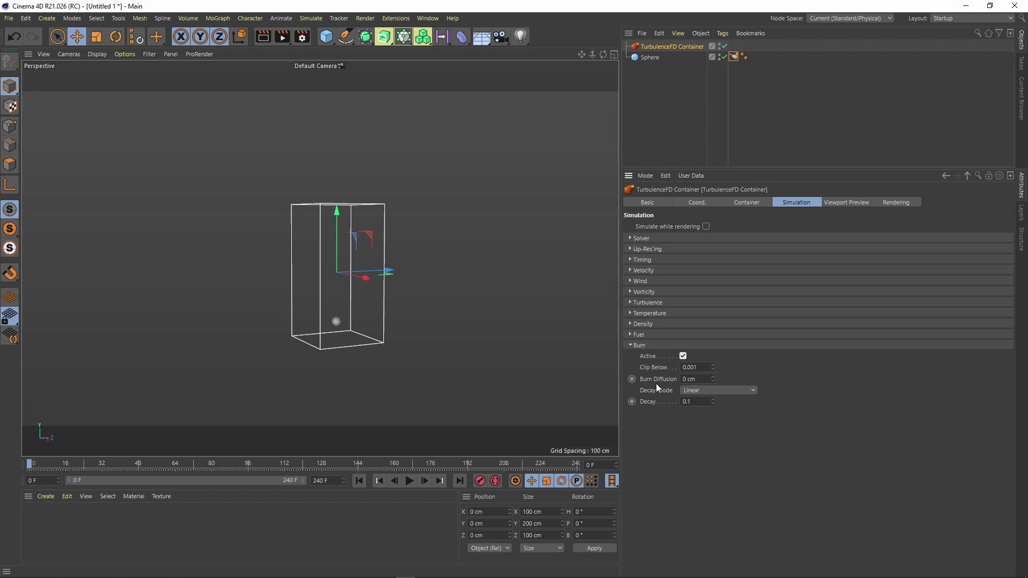
click(698, 390)
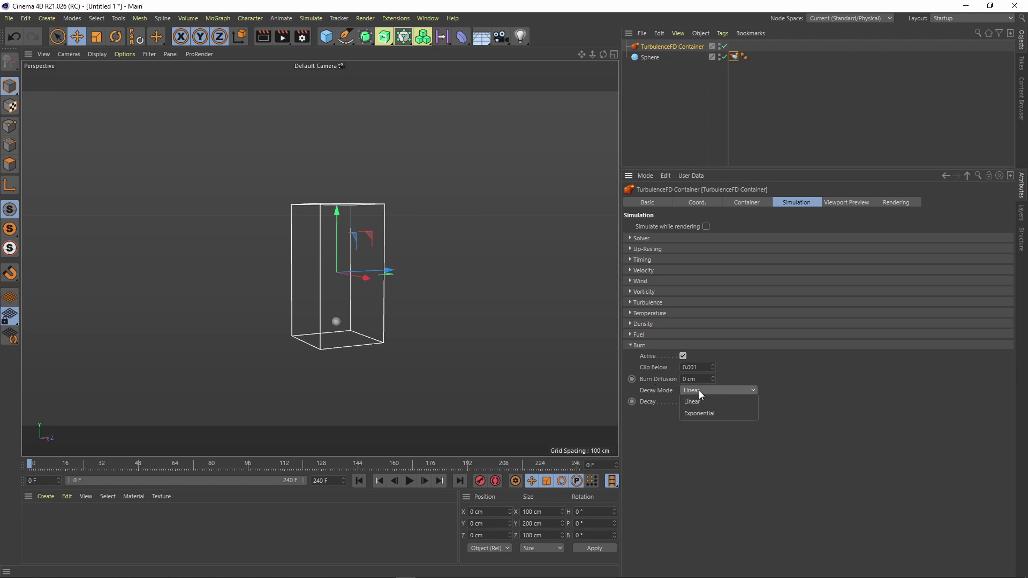
click(699, 409)
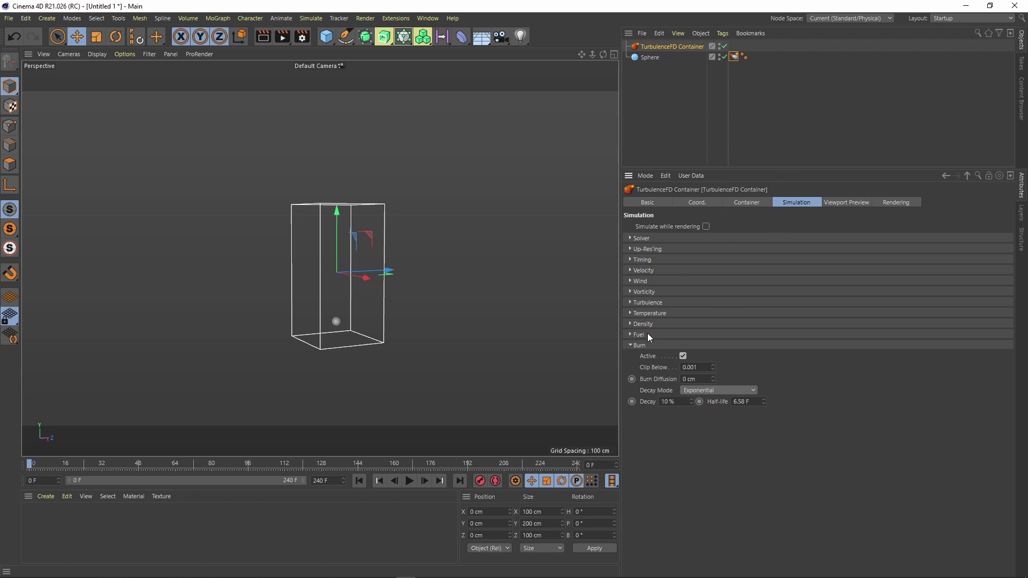
click(631, 345)
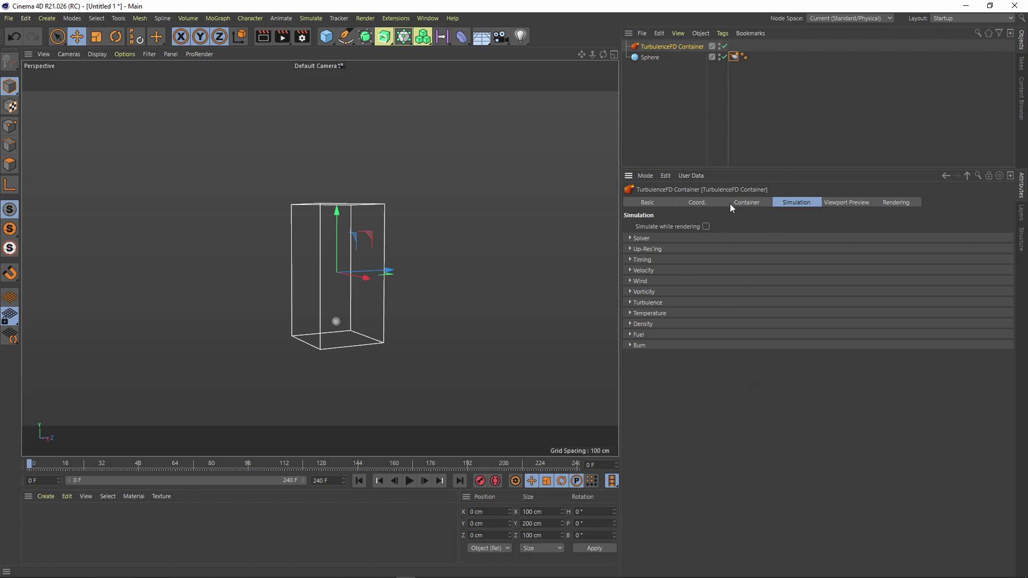
Review the container's resolution and cache settings, plus its Solver, Up-Res'ing, Timing, Velocity, Wind and Vorticity simulation settings.
click(731, 204)
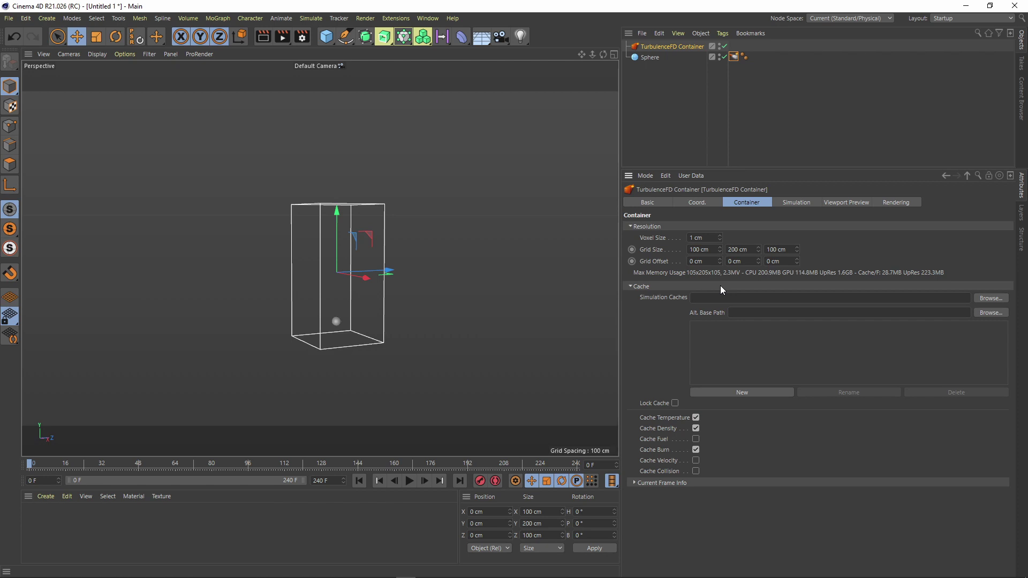
click(631, 287)
click(789, 201)
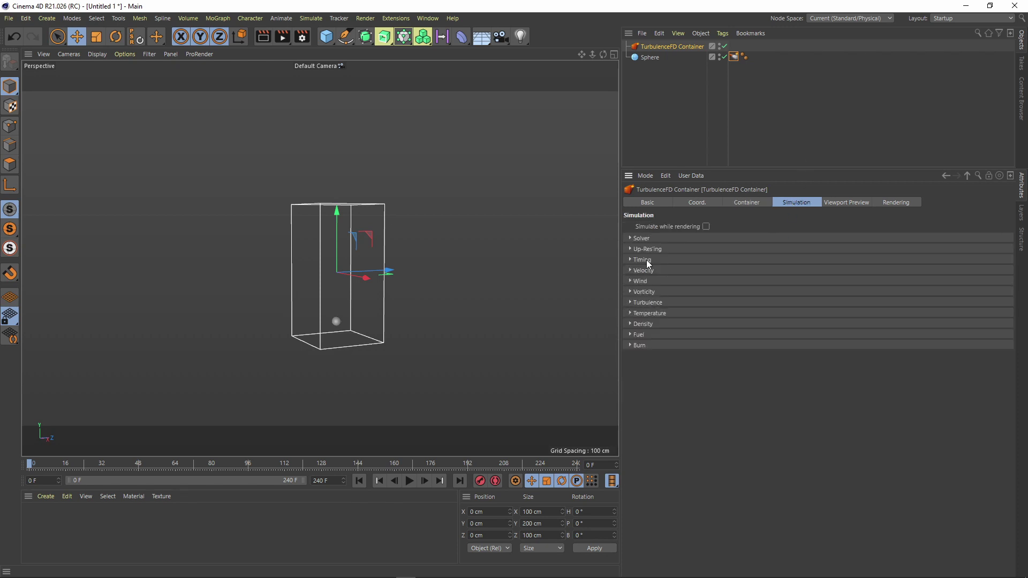
click(653, 239)
click(654, 239)
click(654, 249)
click(653, 253)
click(654, 259)
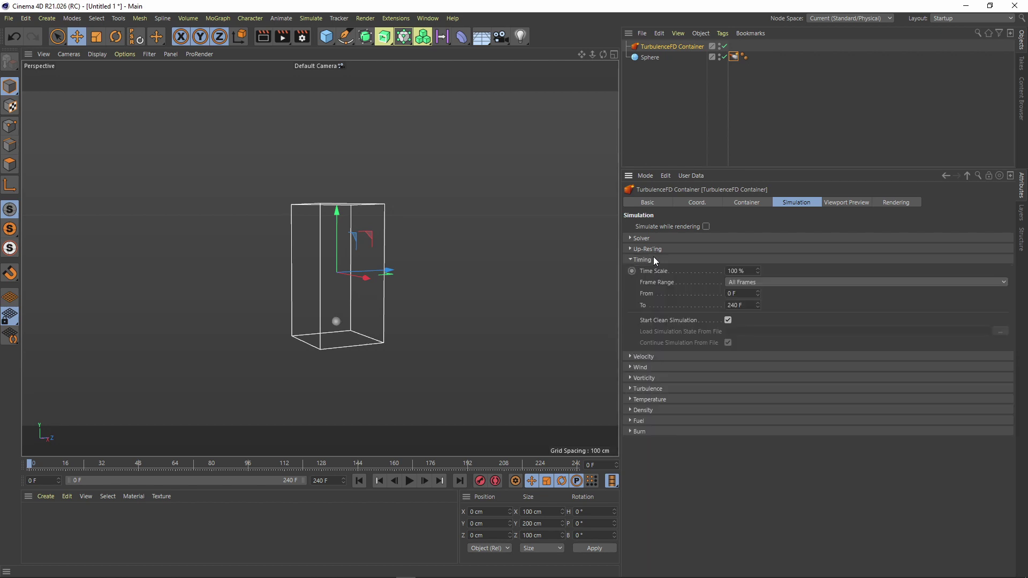
click(654, 260)
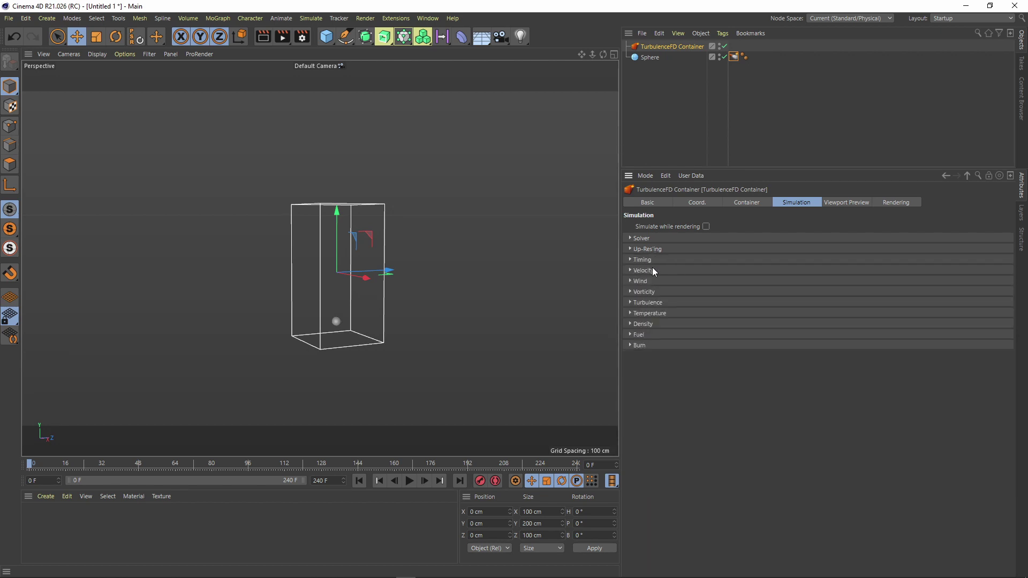
click(652, 269)
click(652, 270)
click(651, 277)
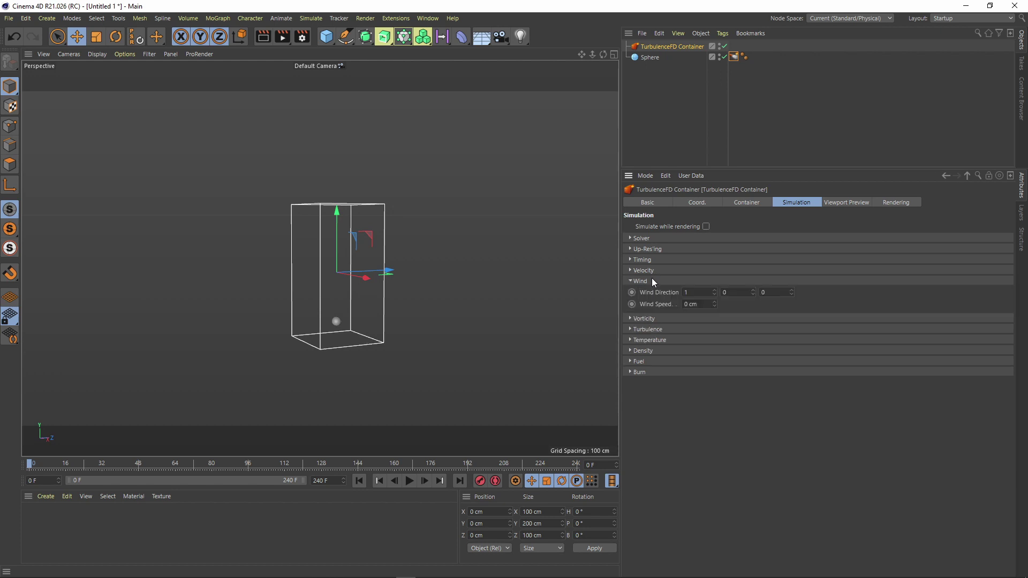
click(651, 279)
click(647, 290)
click(647, 291)
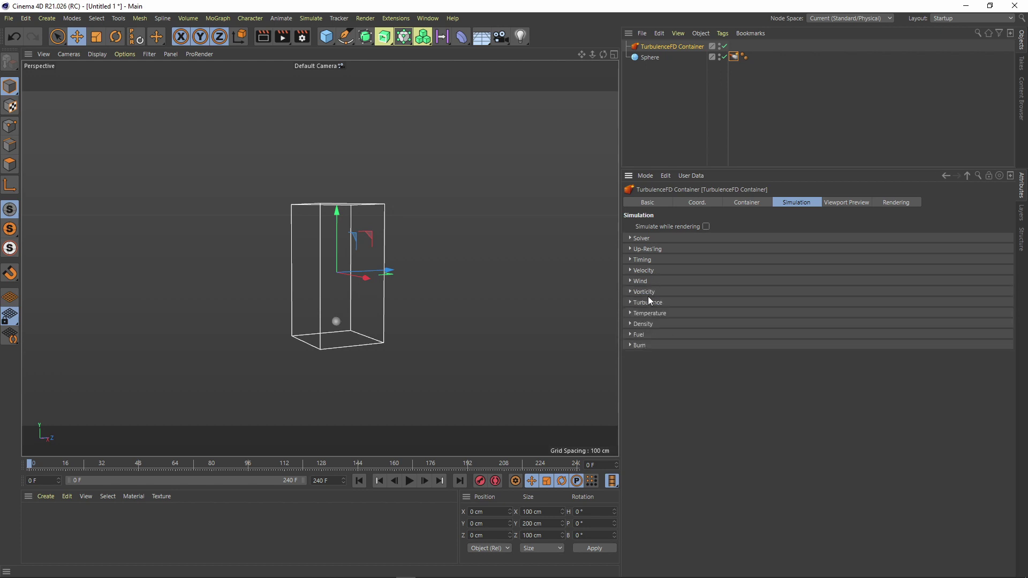
Review the container's Turbulence, Fuel and Burn simulation settings.
click(648, 300)
click(648, 302)
click(644, 334)
click(643, 334)
click(649, 346)
click(648, 346)
Set the container's viewport preview channel to Burn.
click(835, 202)
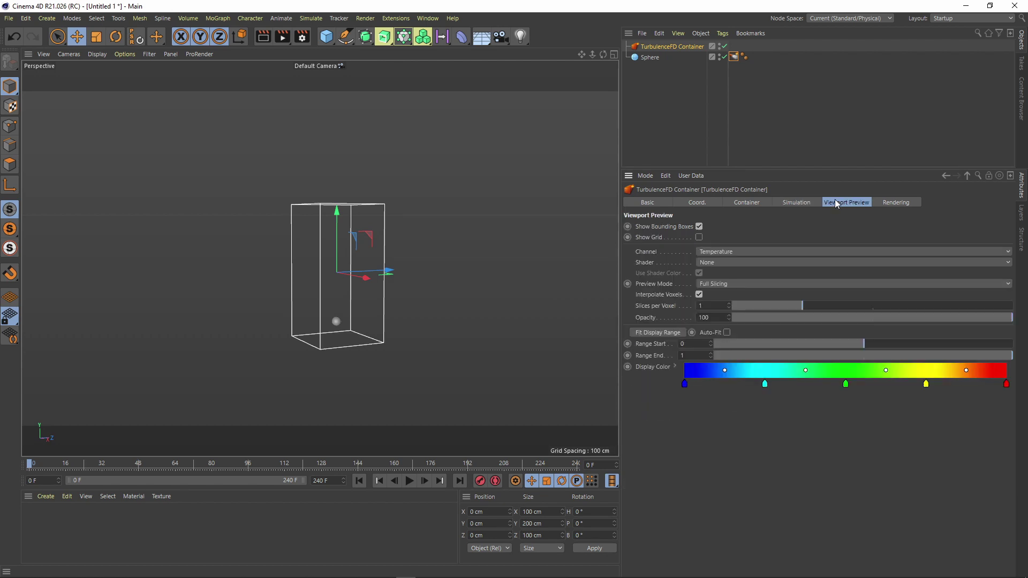
click(713, 250)
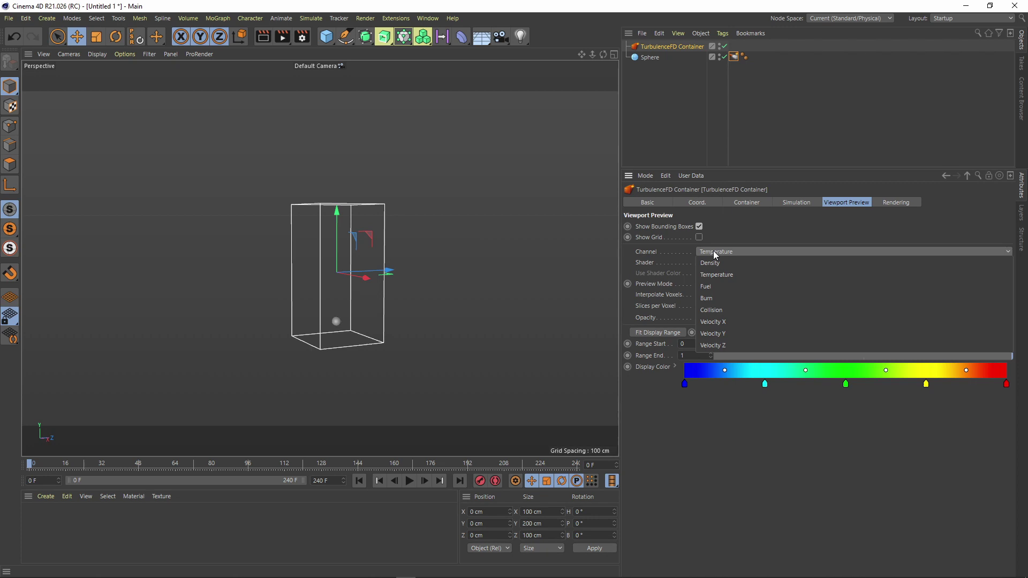
click(725, 297)
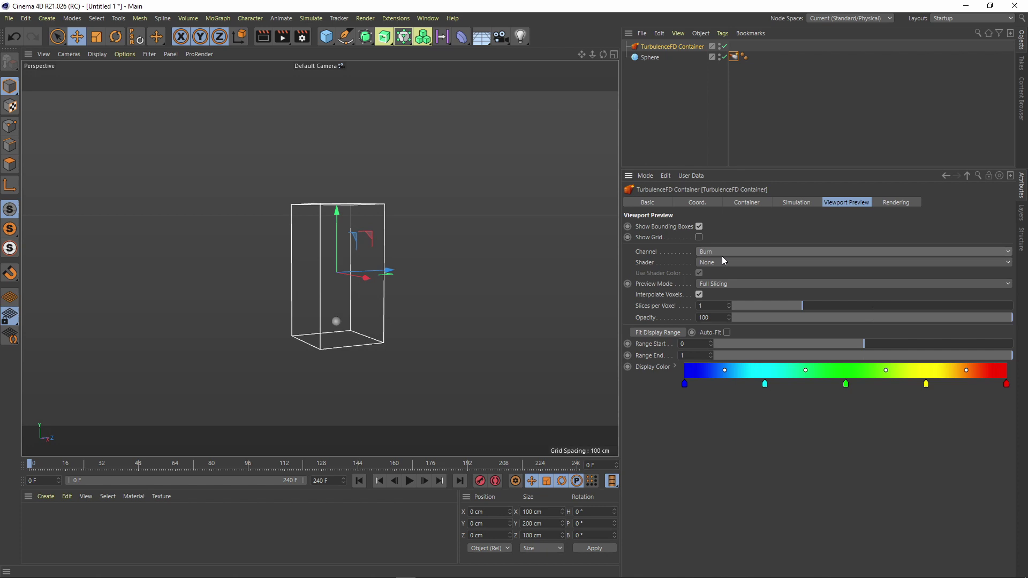
Set the container's rendering interpolation to Fast and both Step Size and Shadow Step Size to 70 %.
click(906, 203)
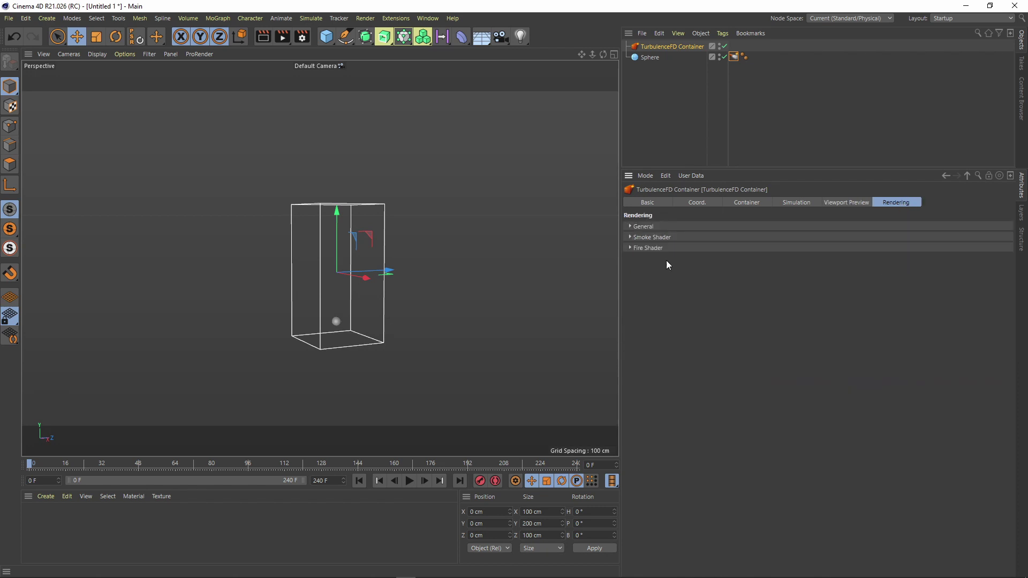
click(657, 229)
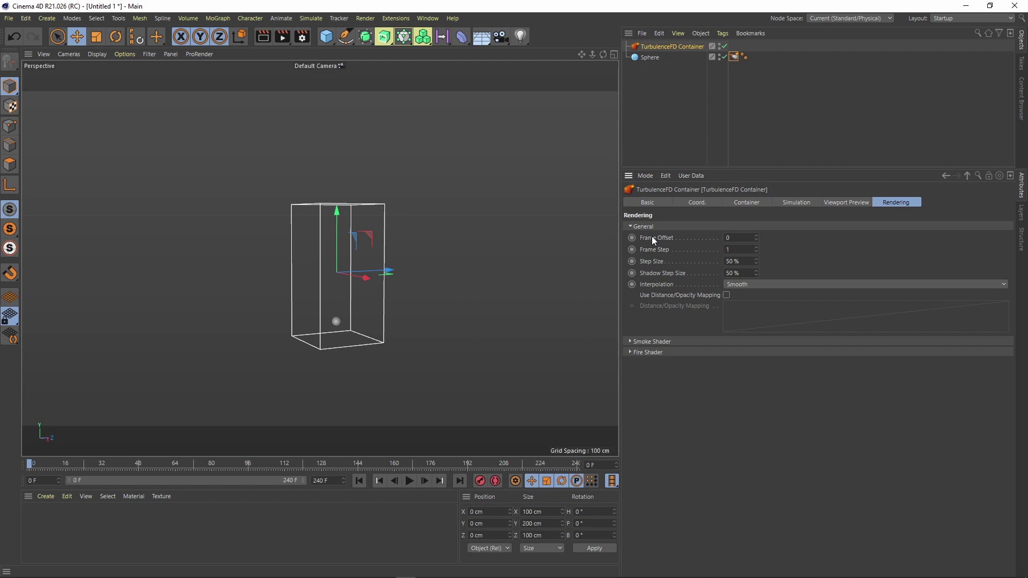
click(743, 287)
click(741, 300)
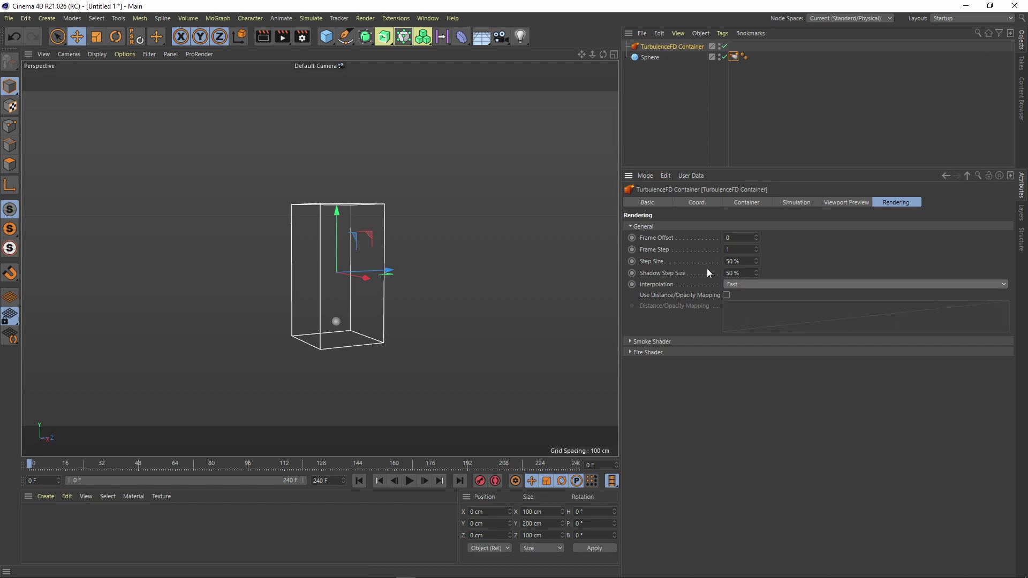
double_click(741, 261)
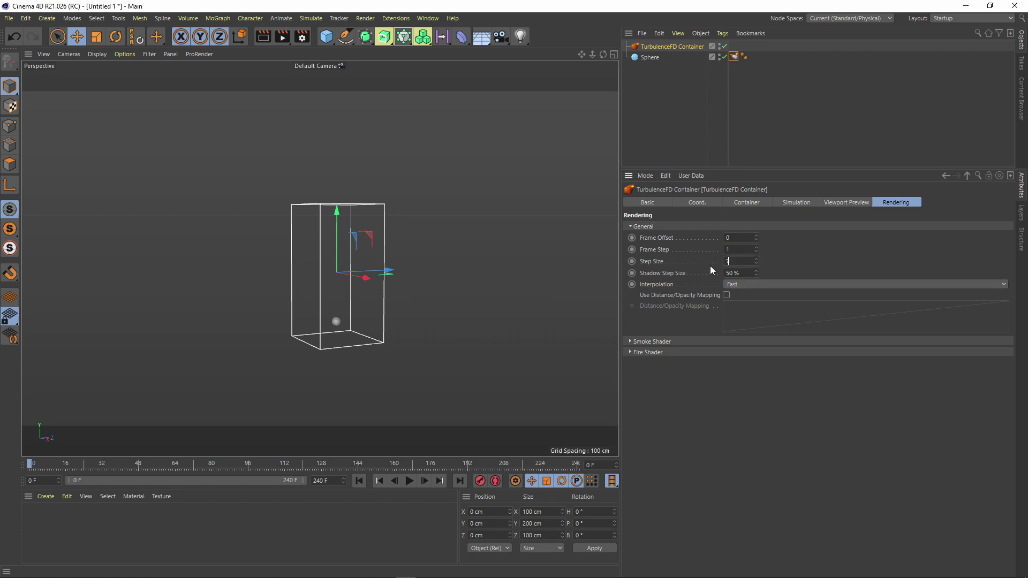
double_click(738, 272)
click(739, 261)
Set the Smoke Shader's mapping channel to Density in the container's rendering settings.
click(654, 341)
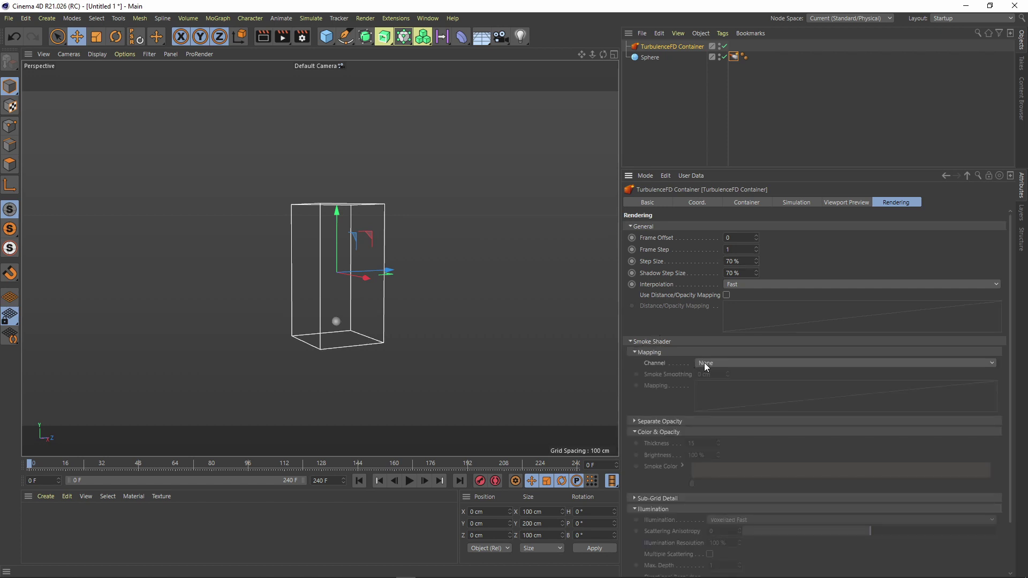
click(705, 362)
click(707, 384)
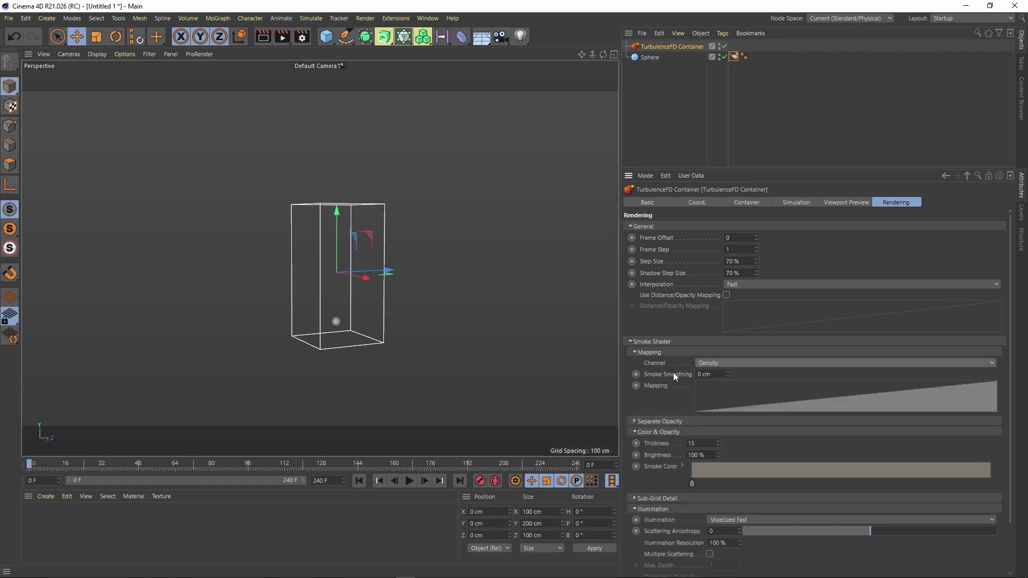
Set the x value of the first point on the smoke intensity mapping curve to 0.01.
click(757, 405)
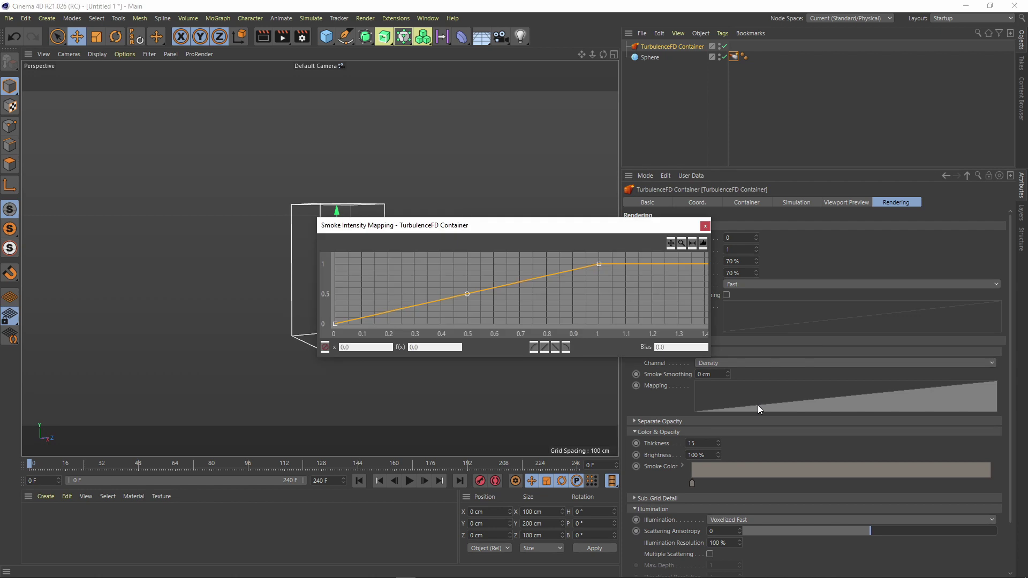
click(335, 323)
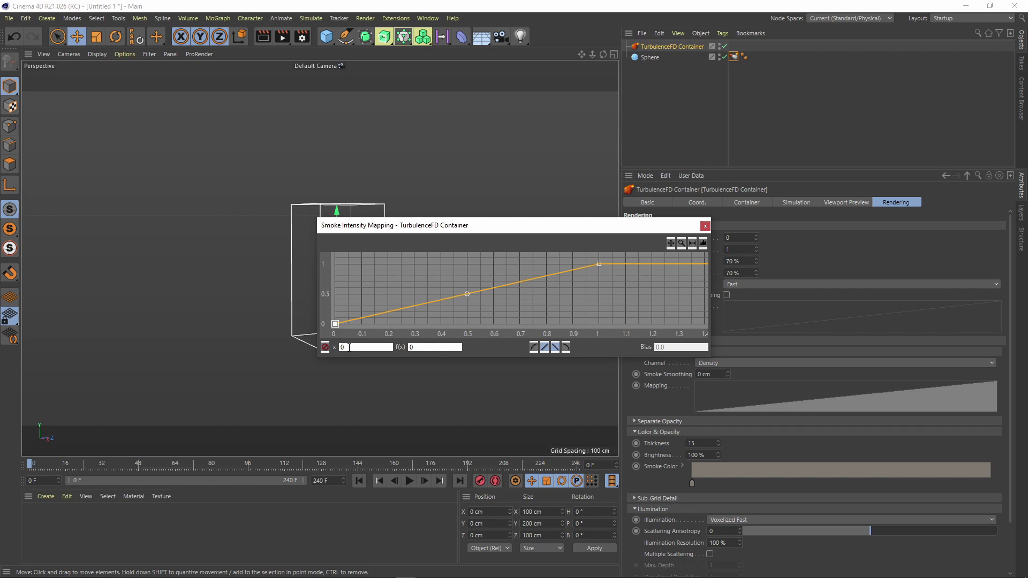
click(348, 347)
text(.01)
click(706, 227)
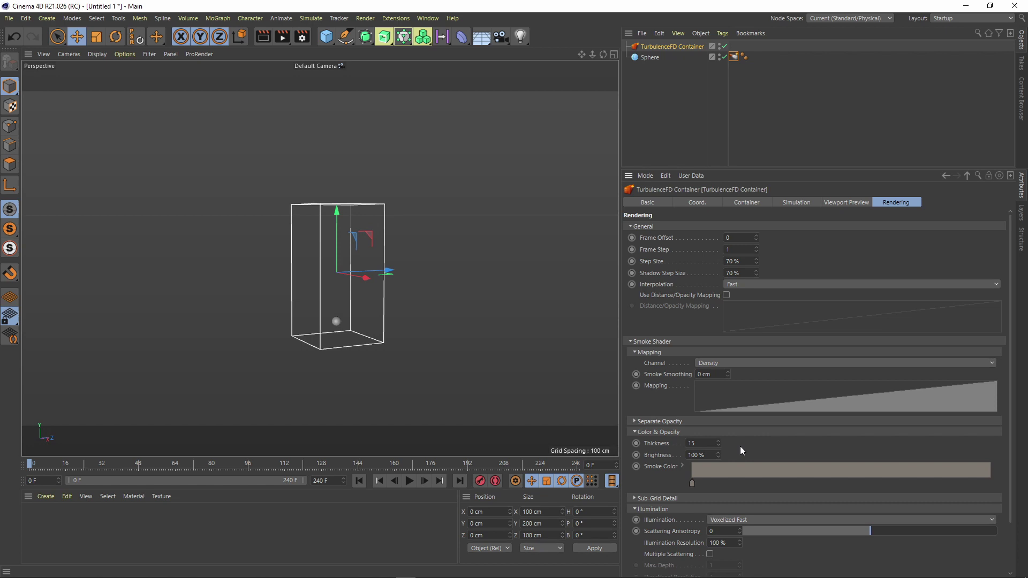
Open the Smoke Shader's Illumination Resolution value for editing, and collapse the Smoke Shader settings.
scroll(676, 474, down, 3)
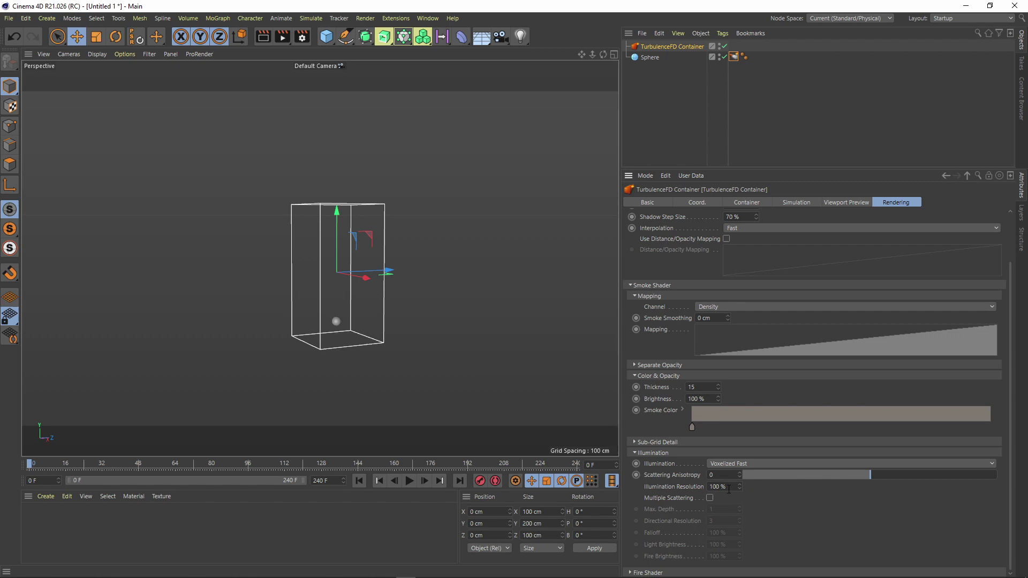
drag(728, 488, 710, 487)
click(638, 285)
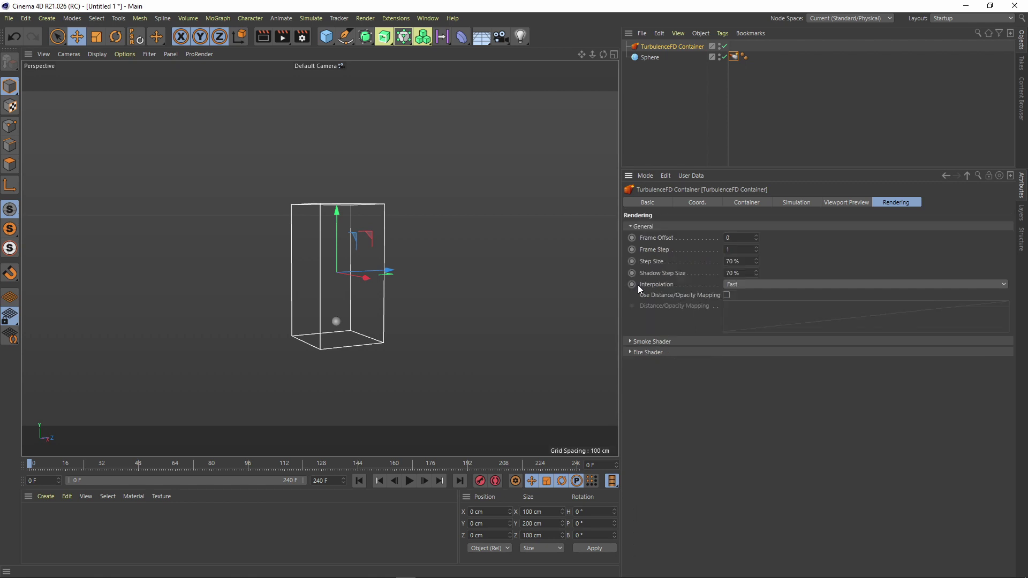
Set the Fire Shader's mapping channel to Burn and collapse the Fire Shader settings.
click(639, 353)
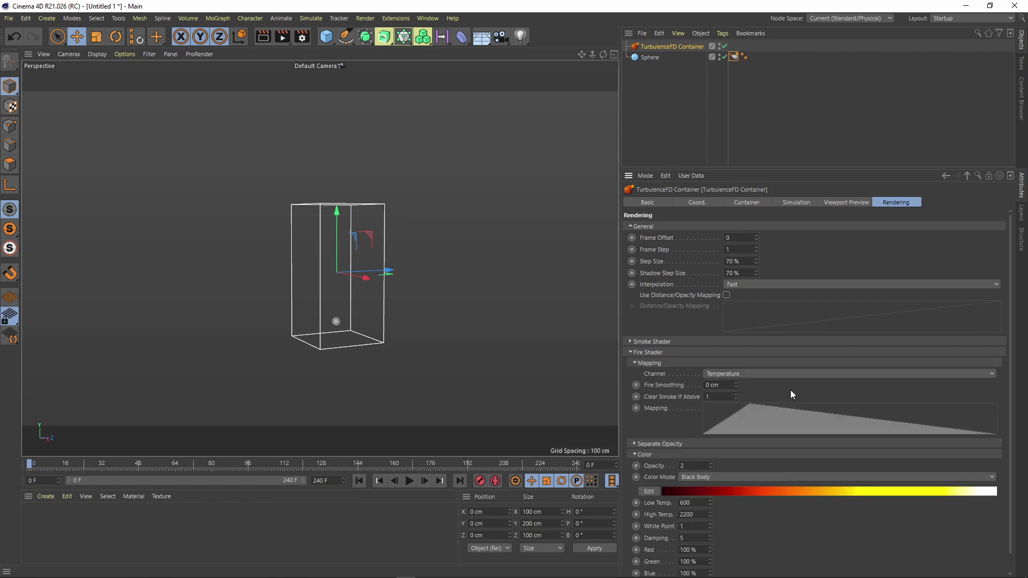
click(730, 374)
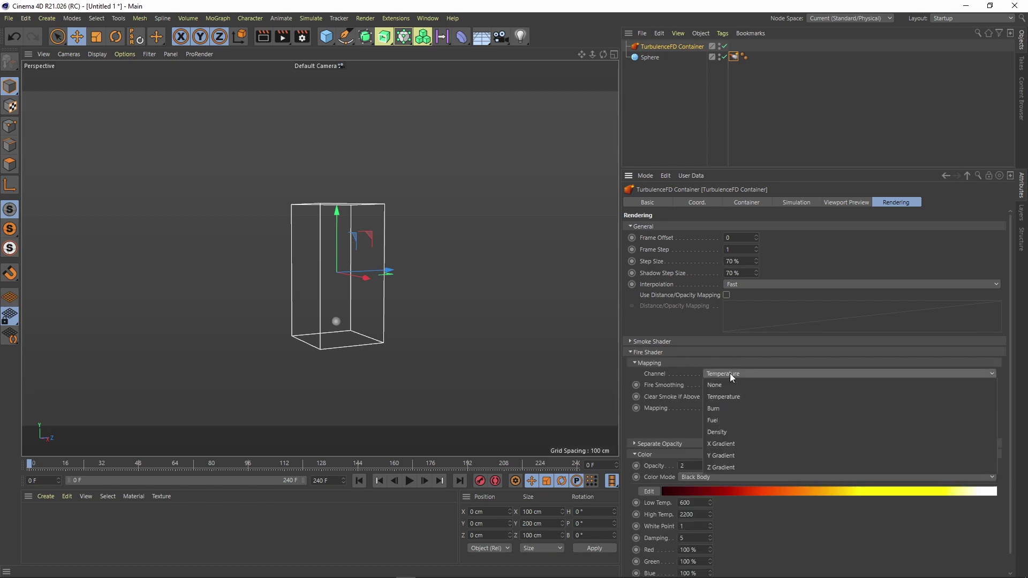
click(715, 409)
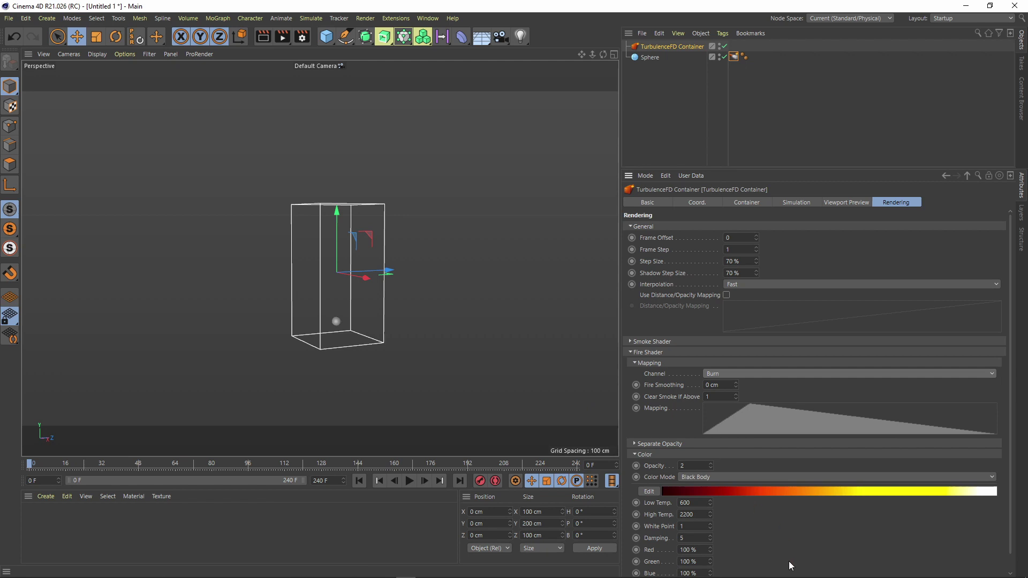
click(632, 353)
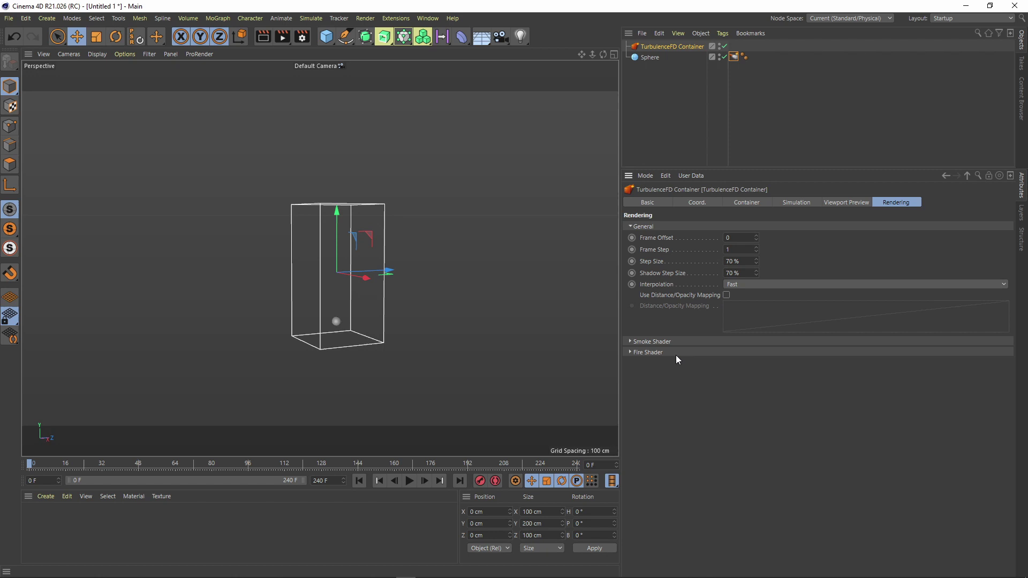
Review the container's viewport preview and its Solver, Temperature, Density, Fuel and Burn simulation settings.
click(834, 201)
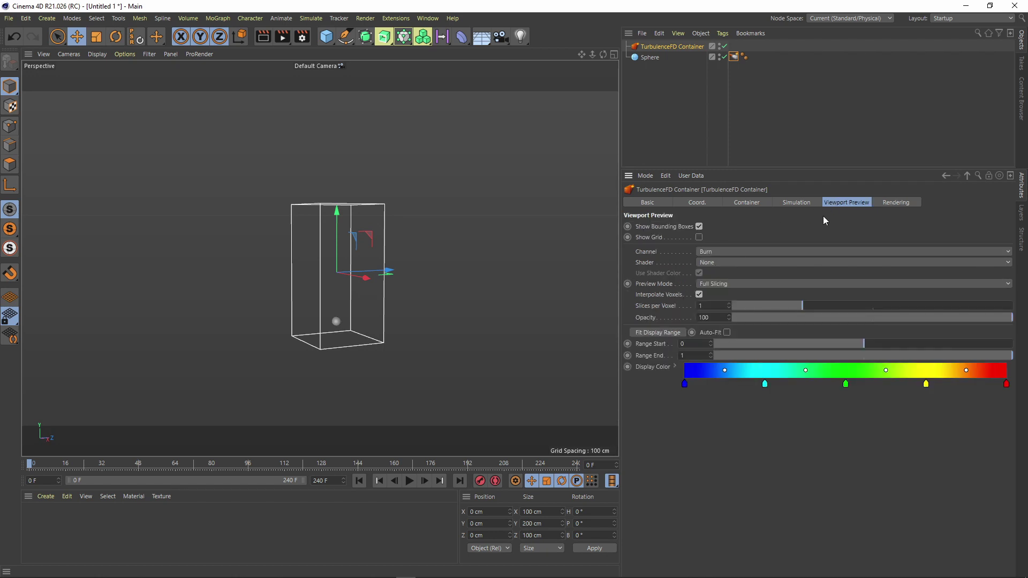
click(803, 202)
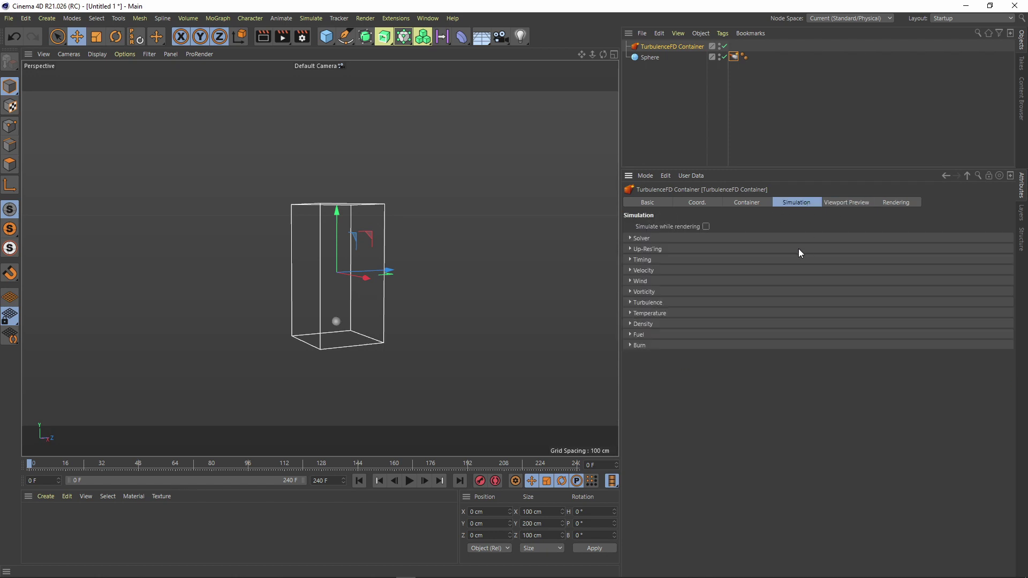
click(672, 238)
click(672, 238)
click(648, 314)
click(649, 314)
click(651, 324)
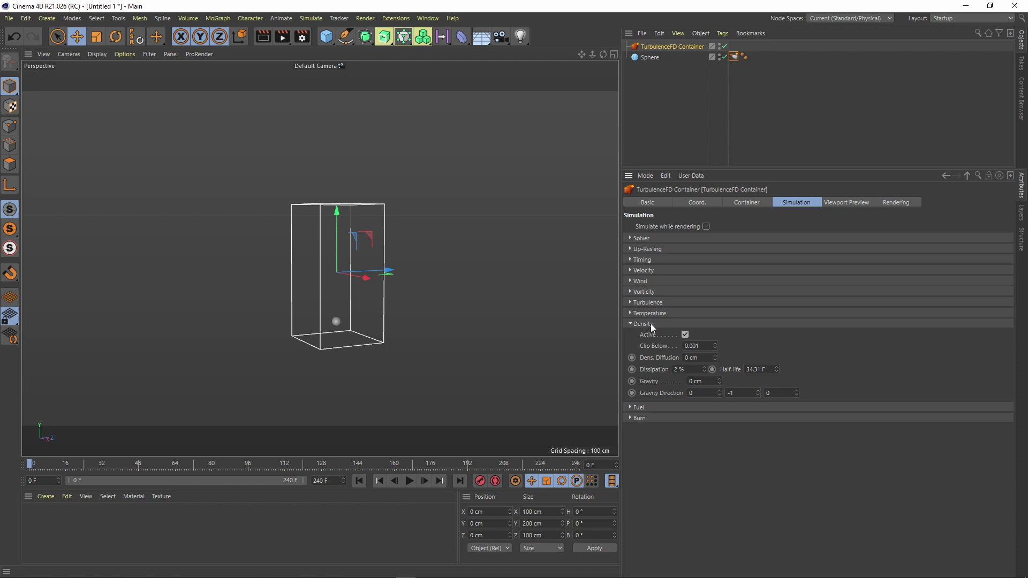
click(650, 323)
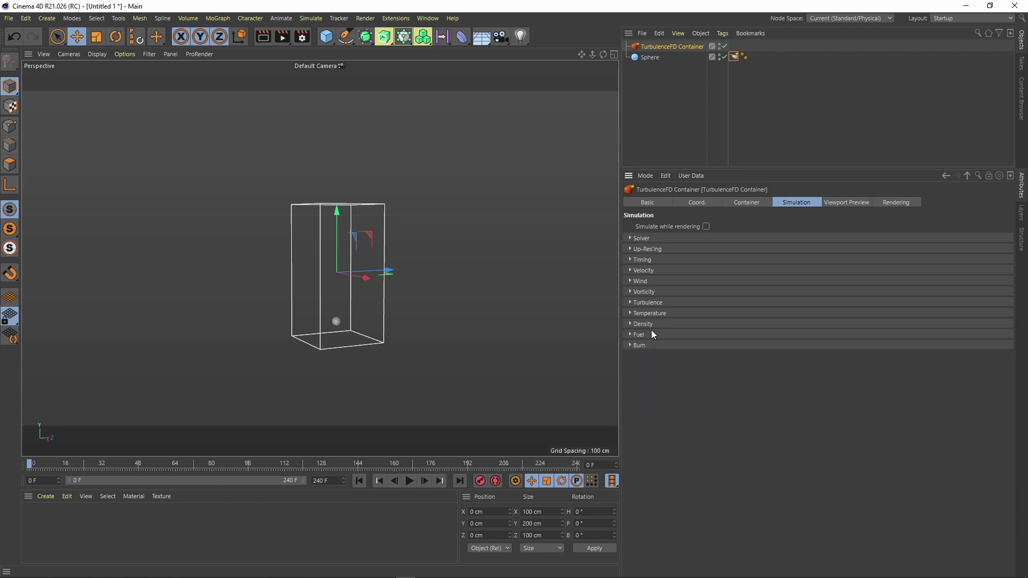
click(653, 335)
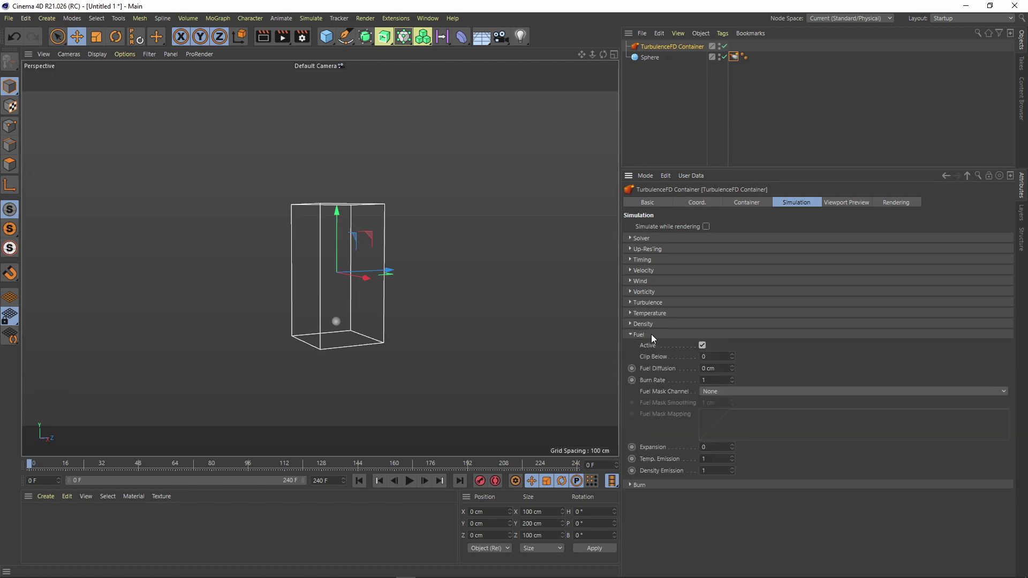
click(651, 334)
click(651, 344)
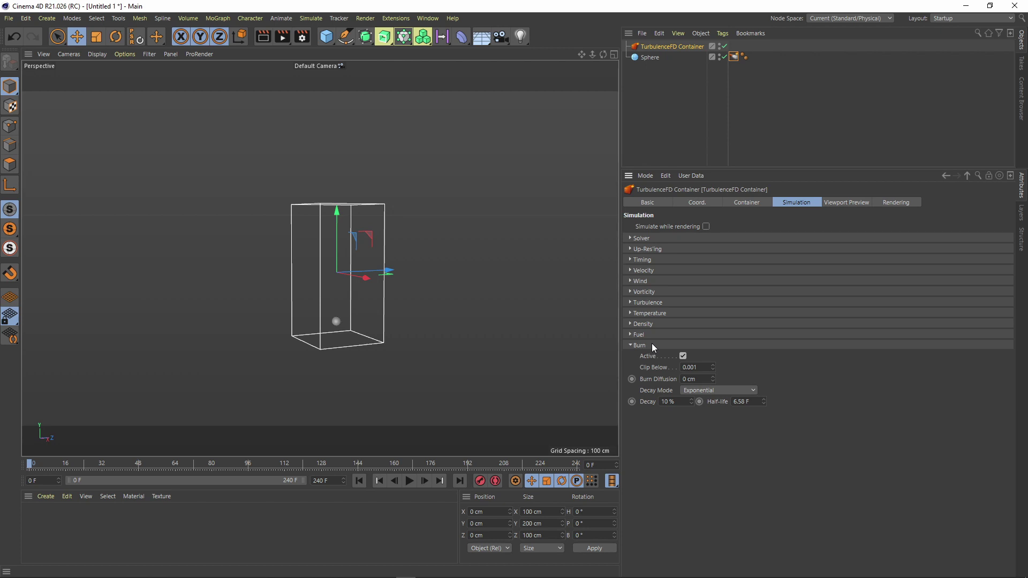
click(651, 345)
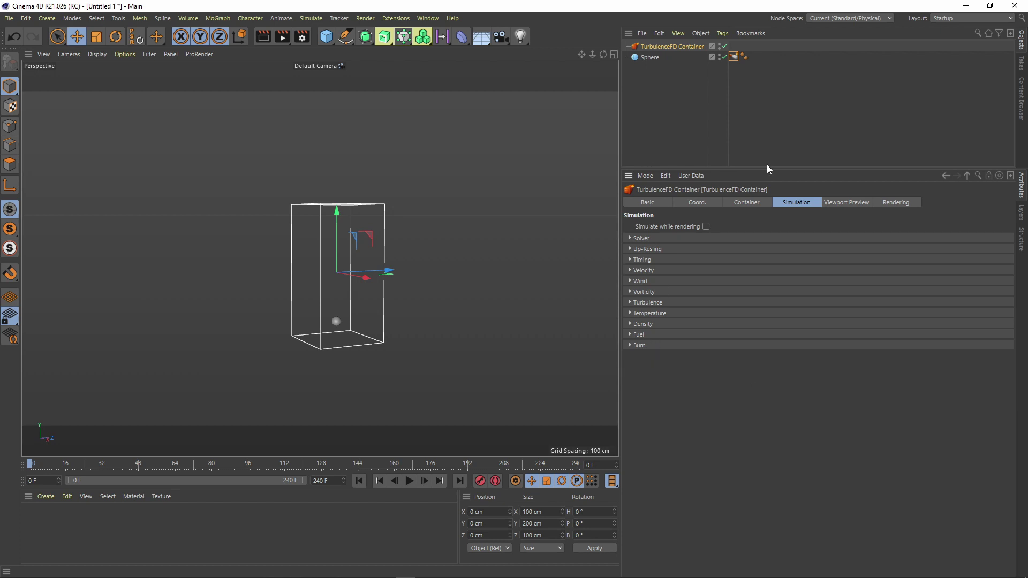
Make the Sphere a child of the TurbulenceFD Container and reselect the container.
click(760, 206)
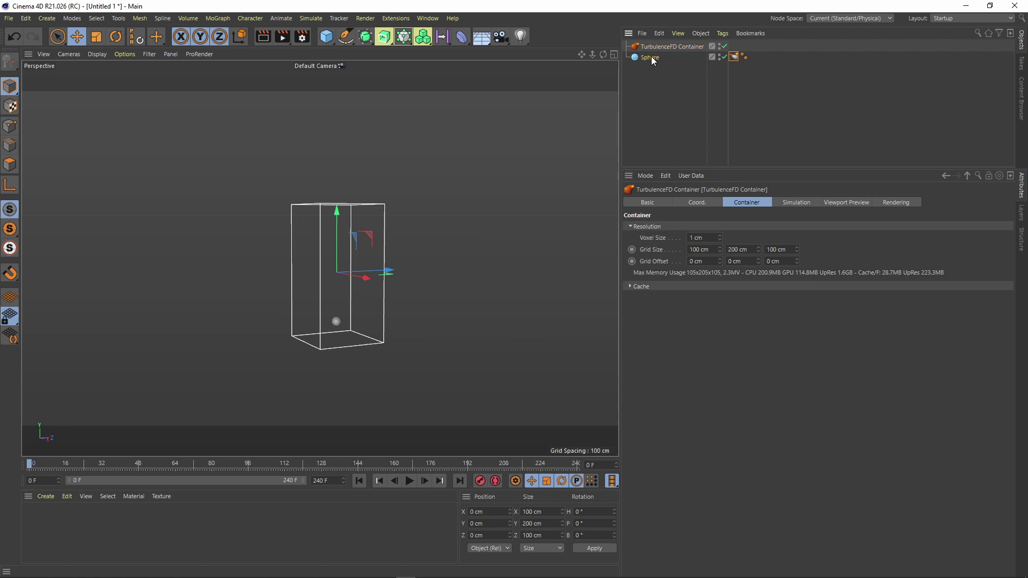
drag(651, 56, 669, 46)
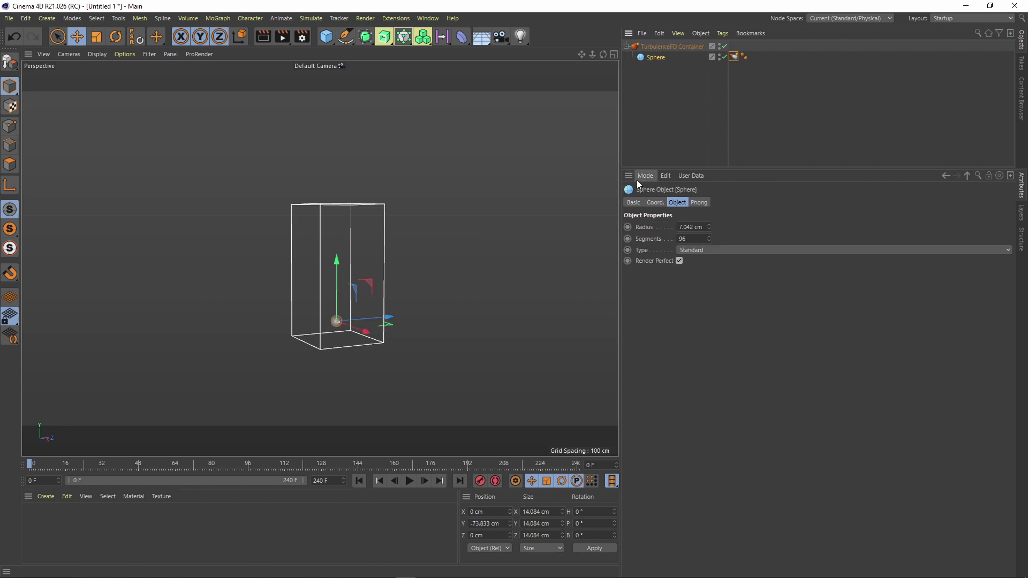
click(660, 47)
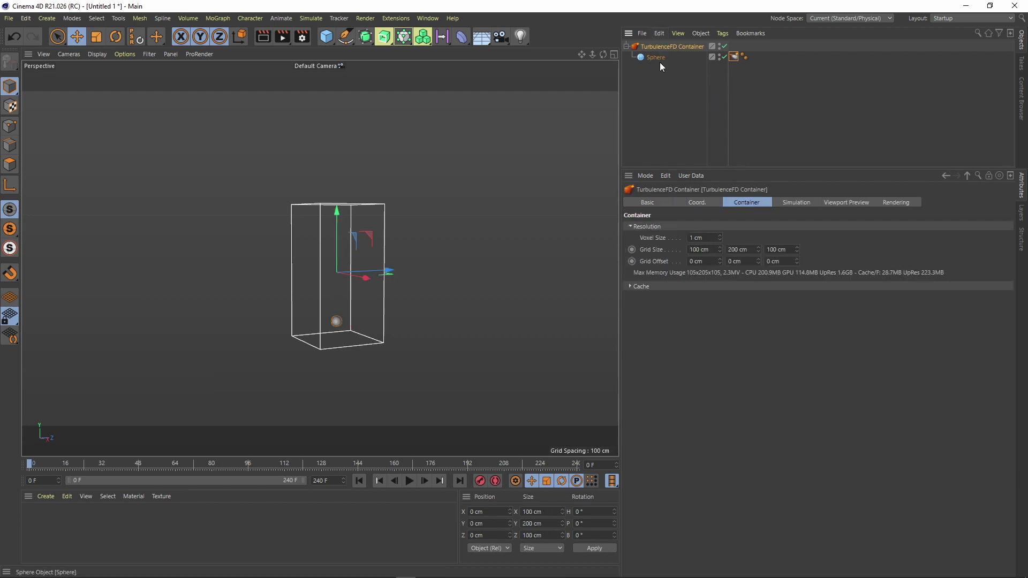
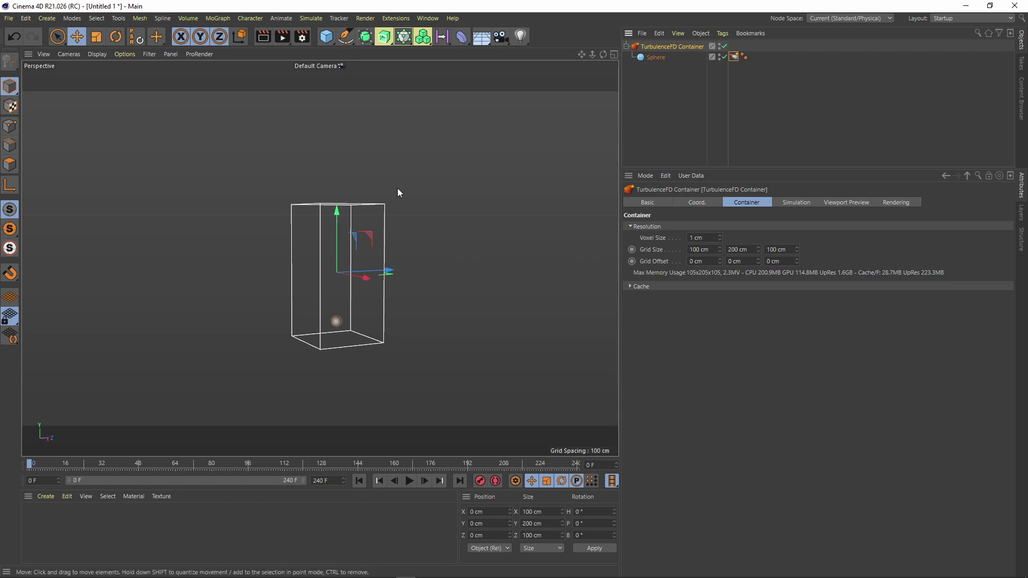
Add a Floor object and lower it to about -102 cm on Y, just beneath the container's base.
click(480, 37)
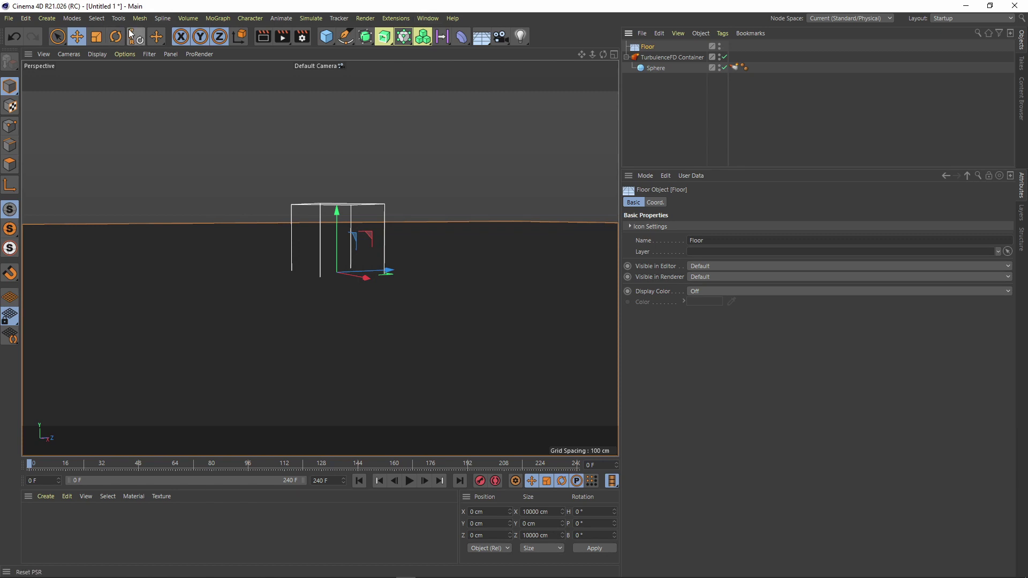
drag(333, 207, 335, 279)
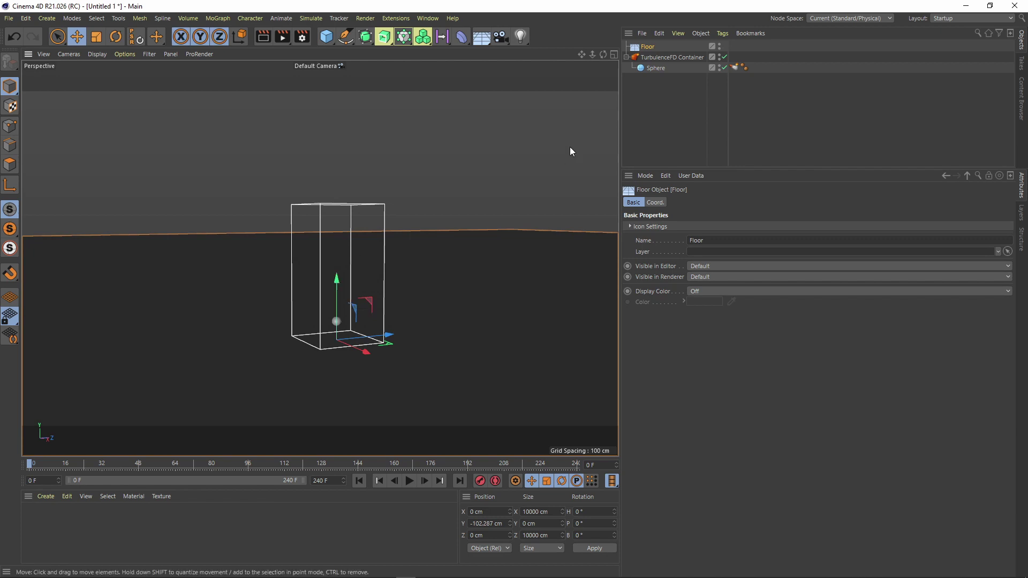
Try scaling the TurbulenceFD Container uniformly, and undo the scaling.
click(660, 58)
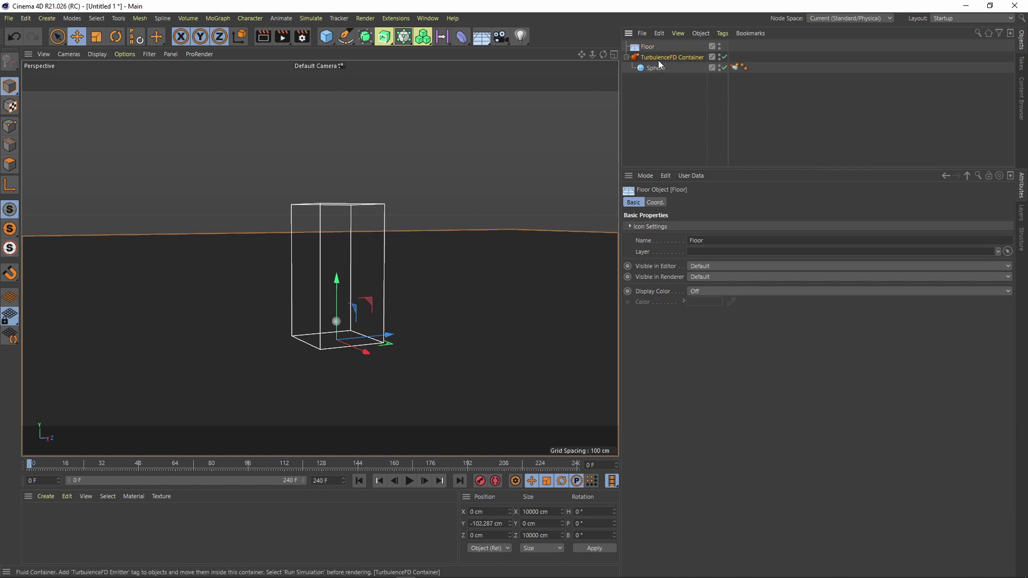
click(94, 39)
drag(121, 145, 281, 322)
click(18, 38)
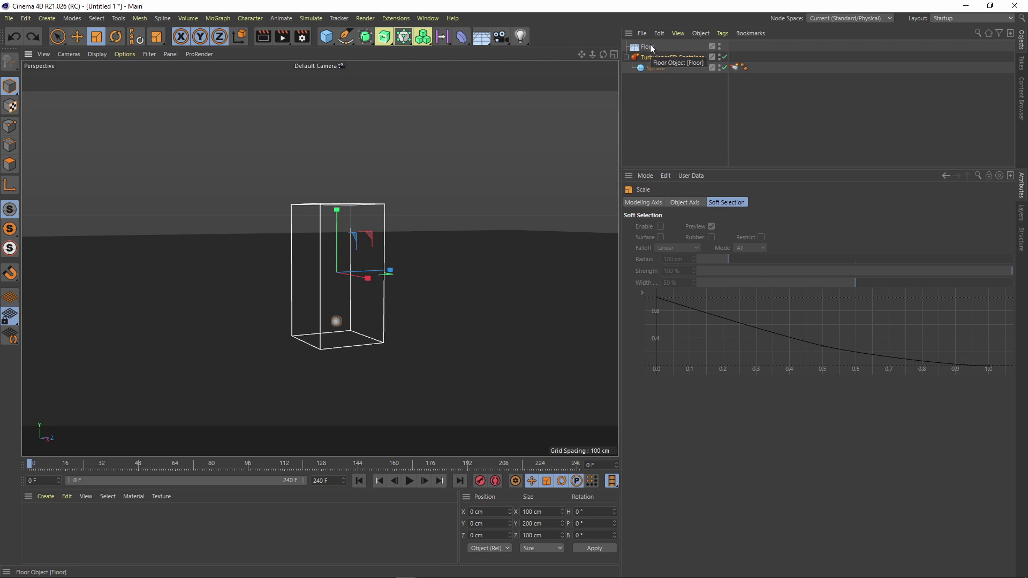
Add a Null object to the scene and reselect the TurbulenceFD Container.
click(667, 57)
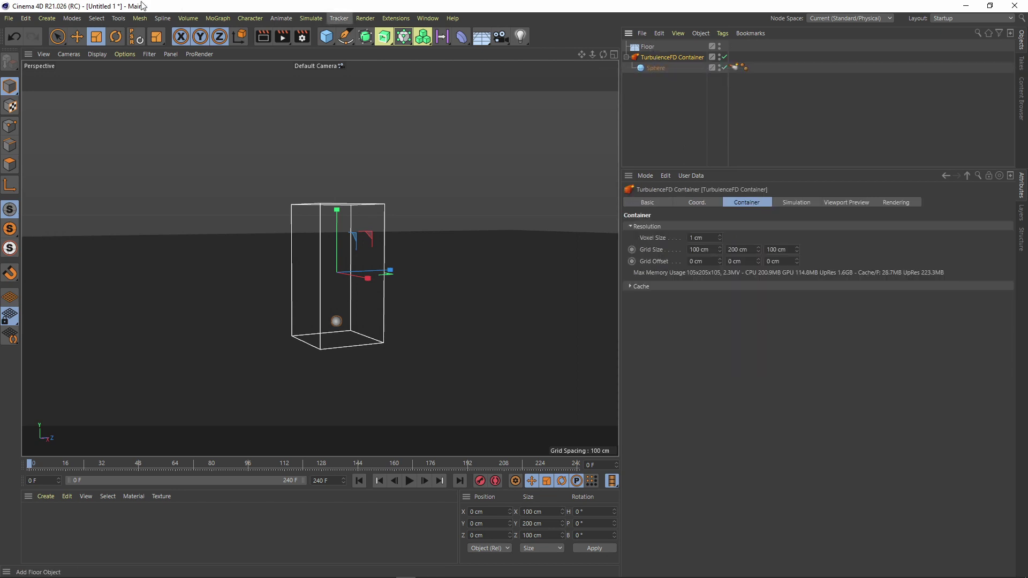
click(326, 39)
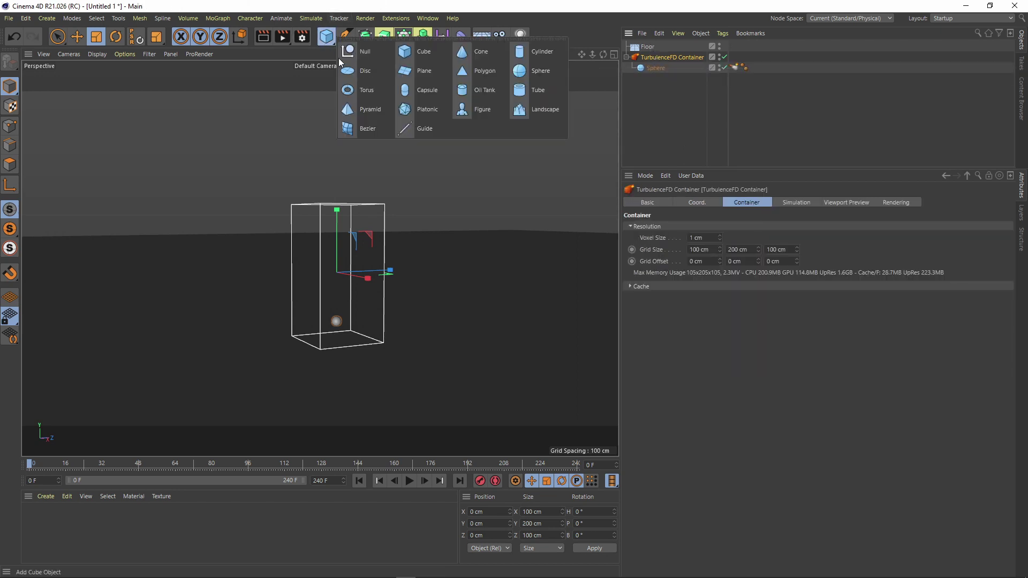
click(362, 54)
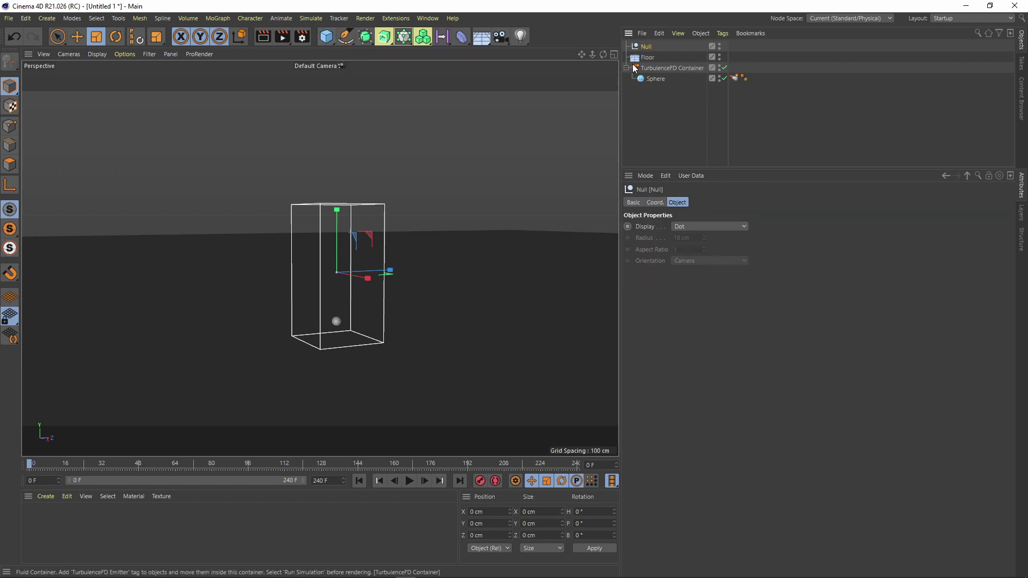
click(658, 69)
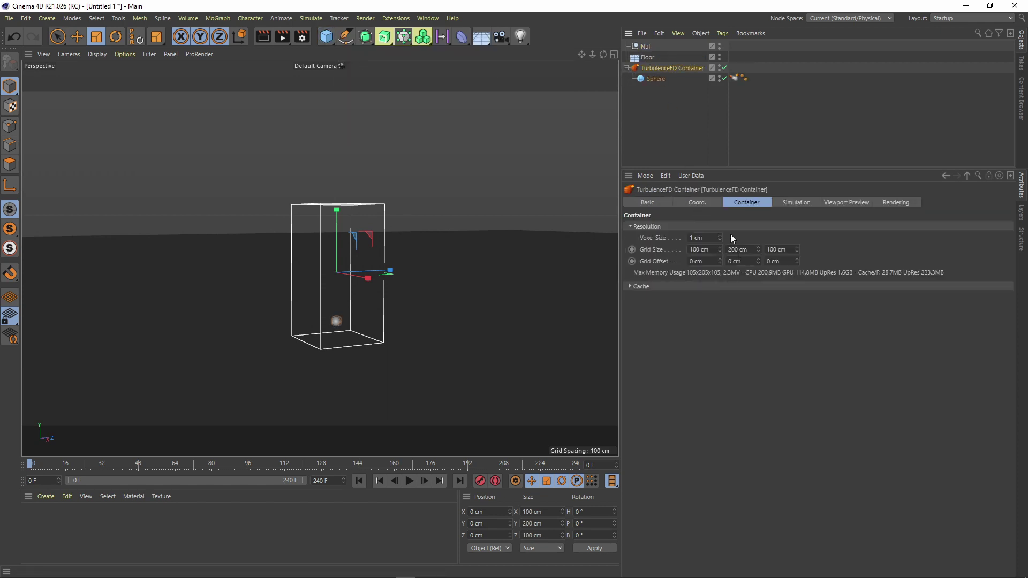
Set the Null's Y position to -100 cm and make the TurbulenceFD Container its child.
click(650, 46)
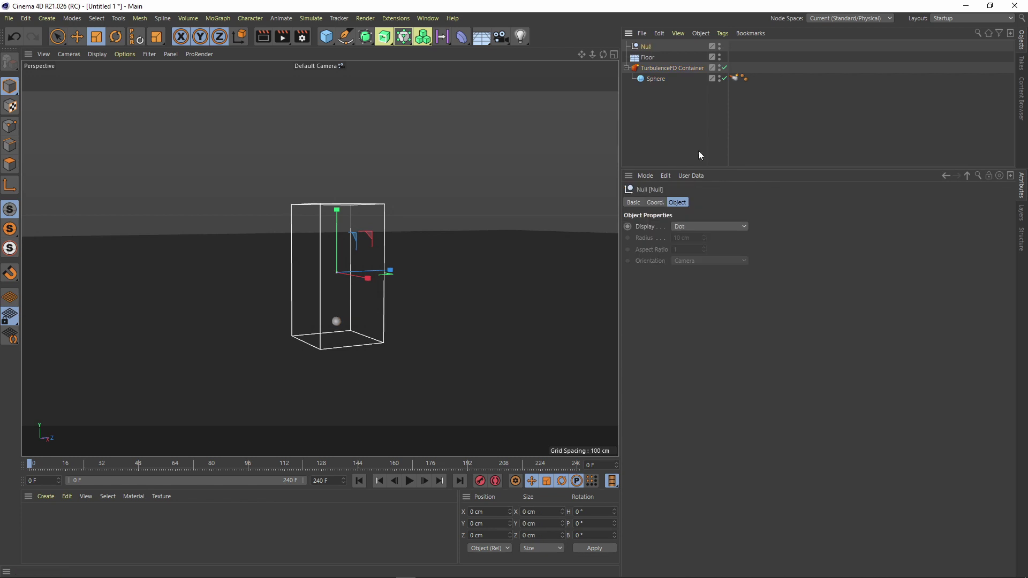
click(656, 202)
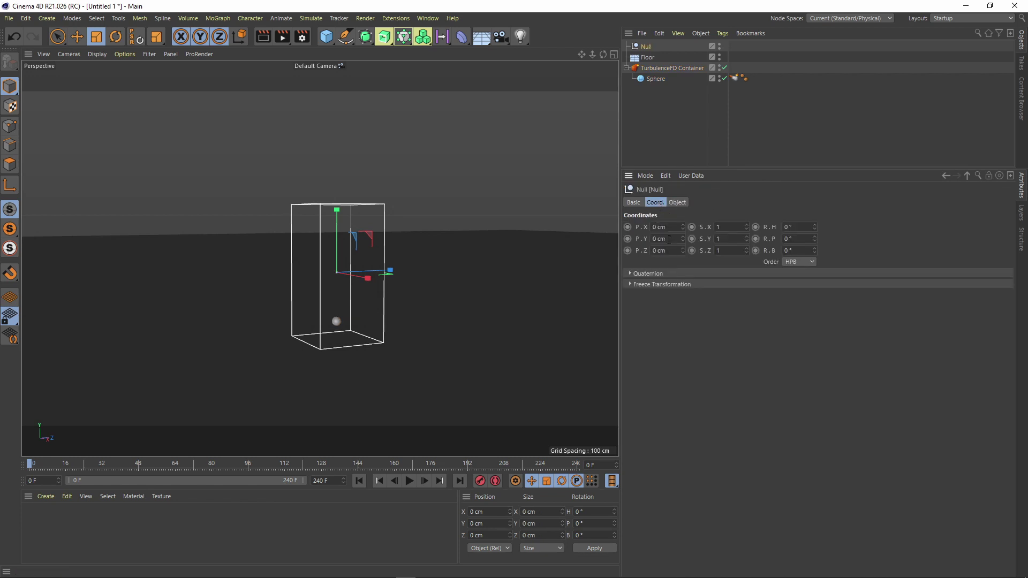
click(669, 239)
text(-)
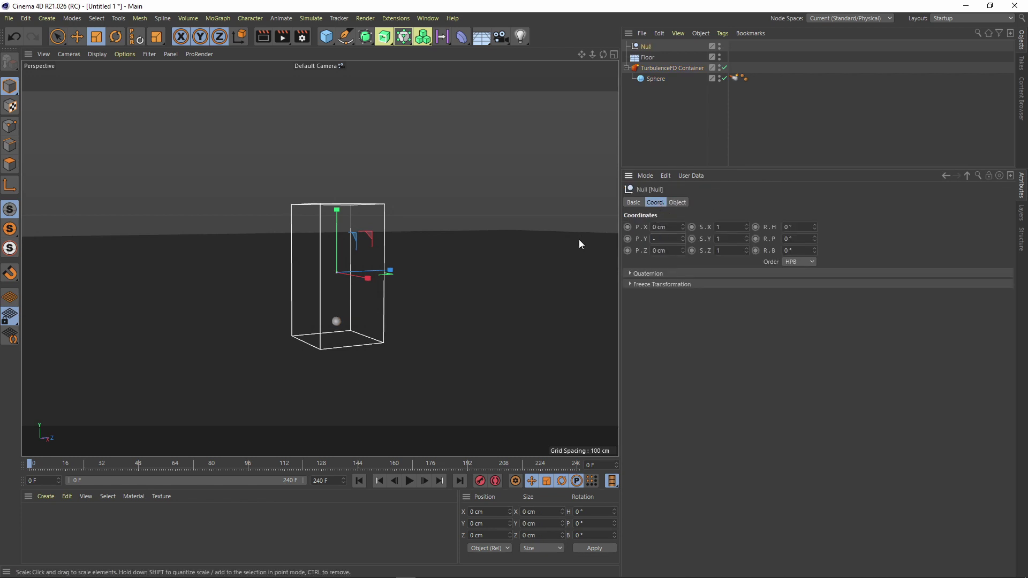
text(100)
key(Return)
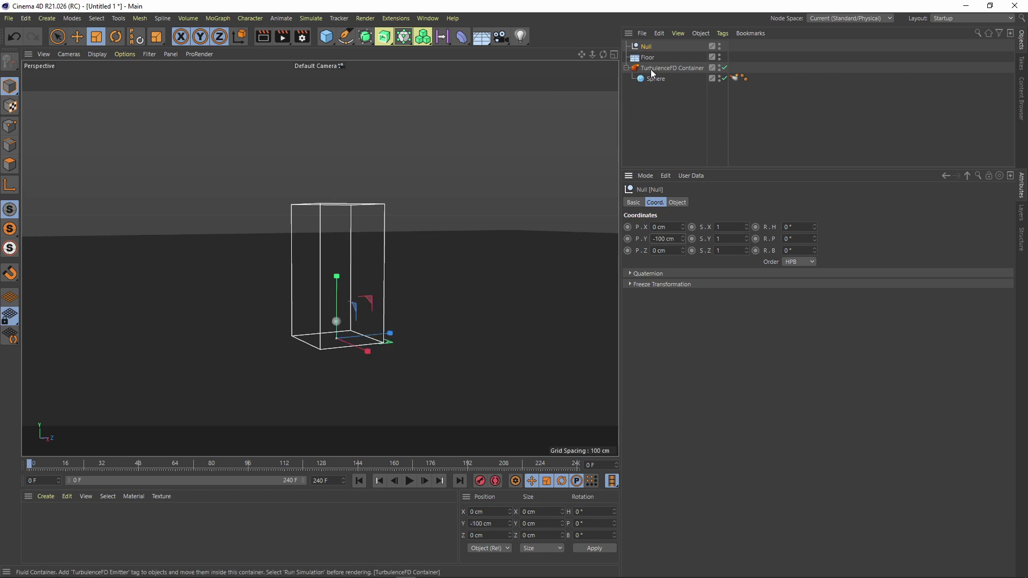
drag(652, 72, 648, 50)
click(647, 47)
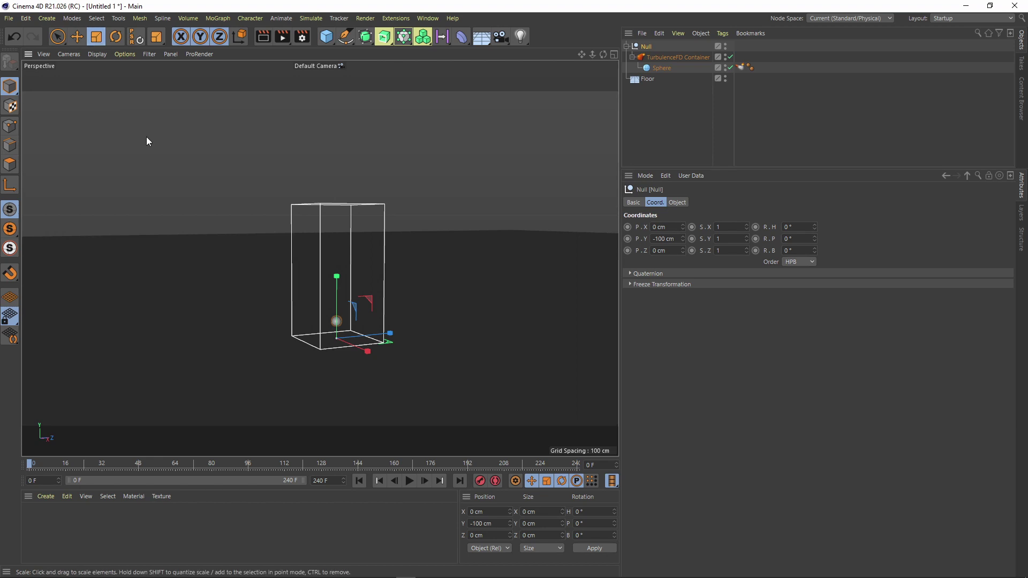
Try scaling the Null together with its container, and undo the scaling.
drag(147, 140, 194, 189)
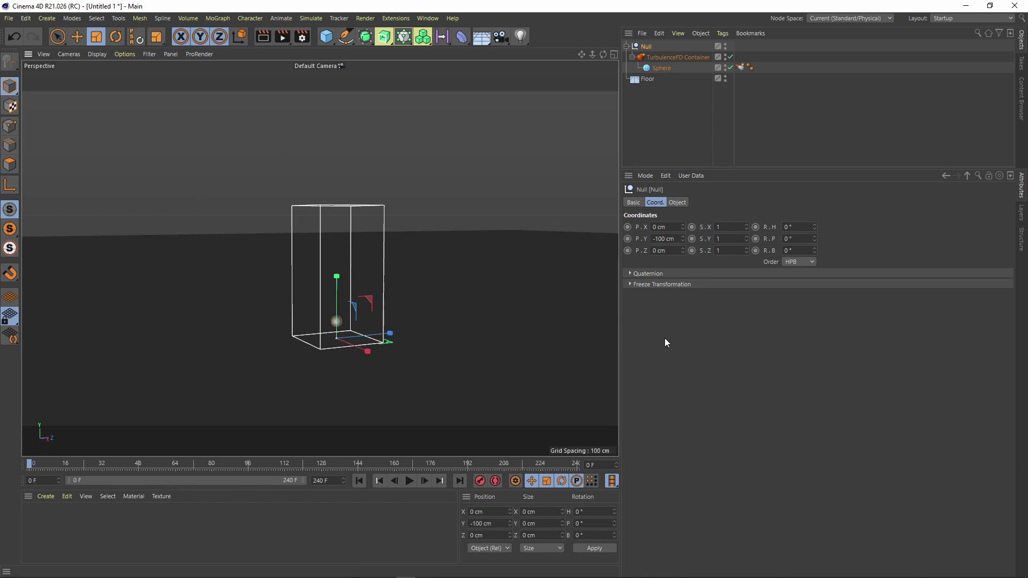
drag(229, 205, 311, 229)
click(13, 43)
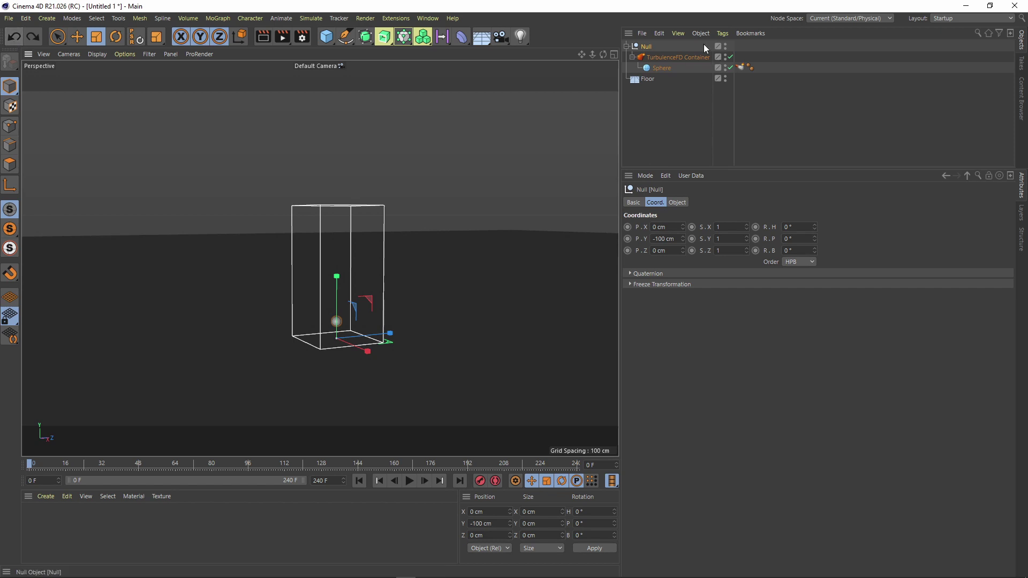
Set the TurbulenceFD Container's voxel size to 1 cm and its grid size to 100 x 200 x 100 cm.
click(675, 57)
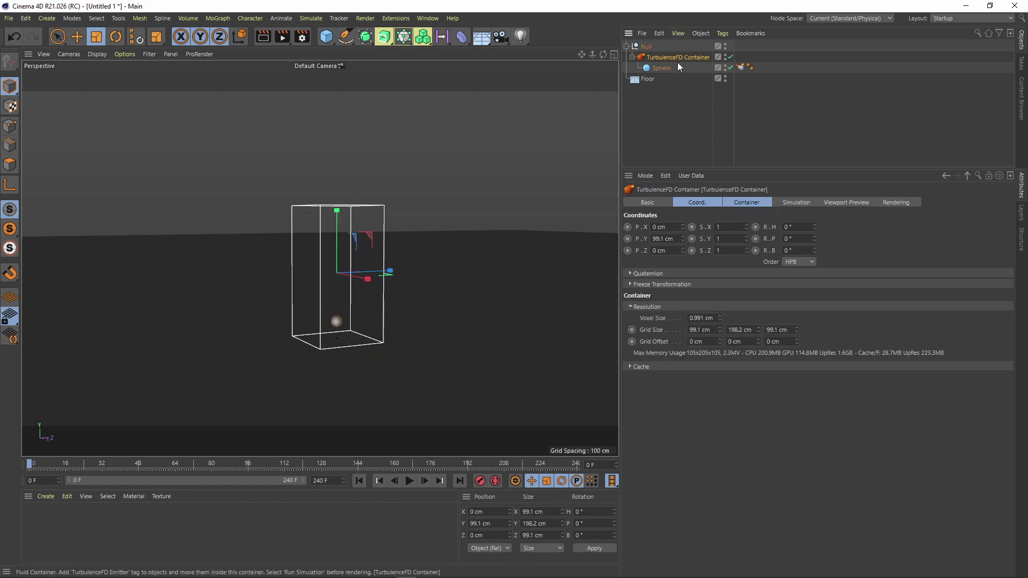
click(739, 203)
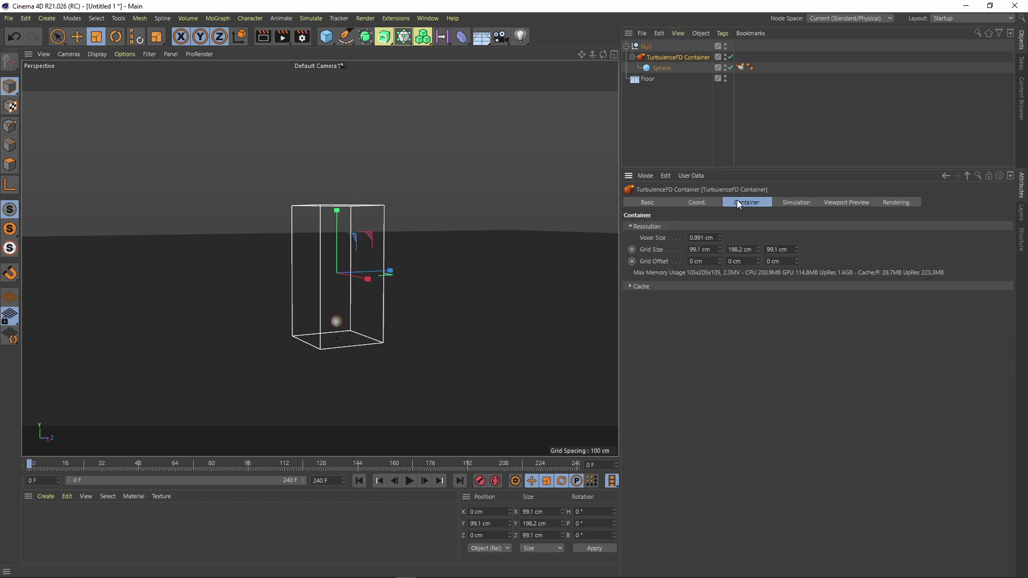
click(720, 247)
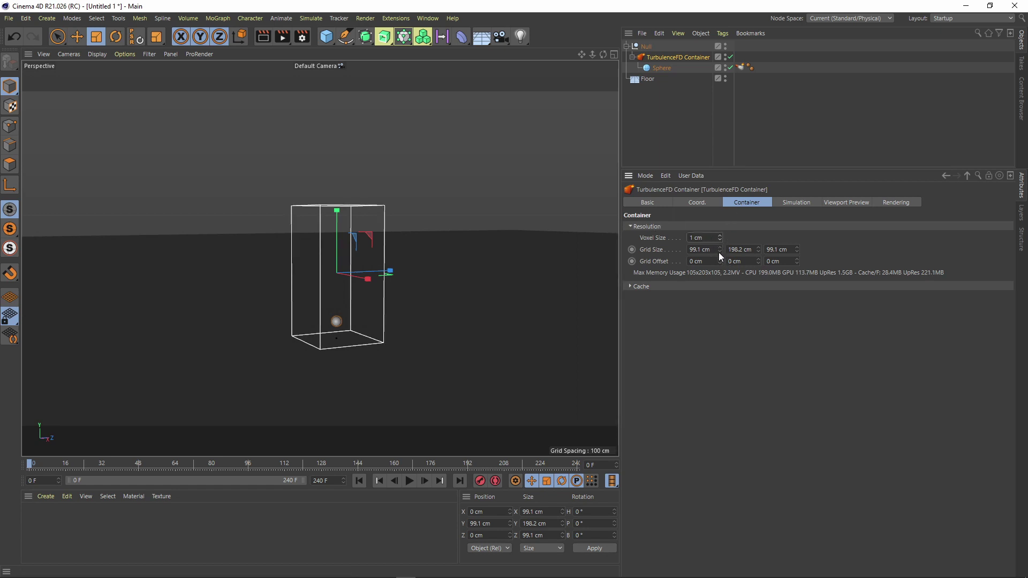
click(758, 248)
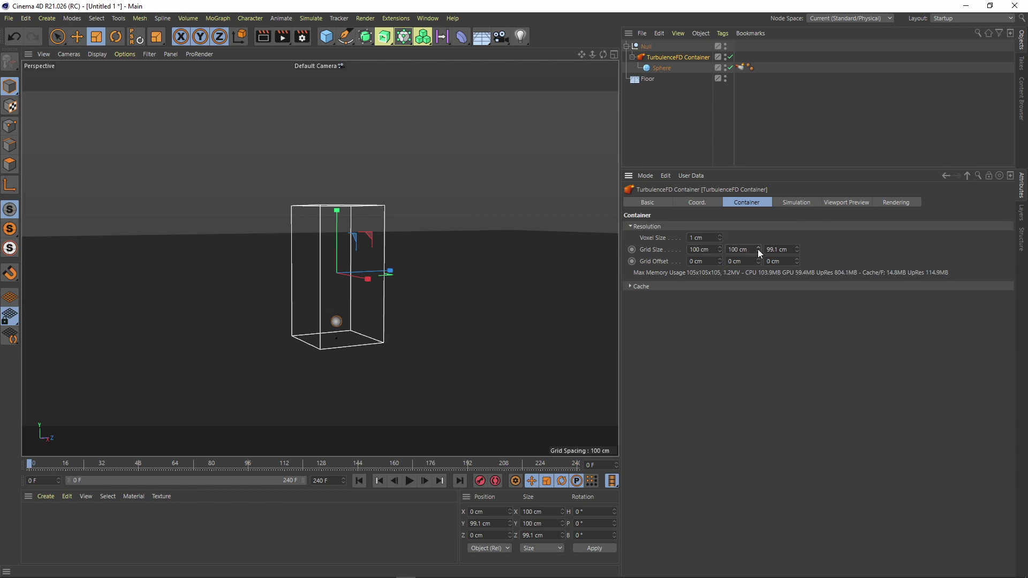
click(796, 248)
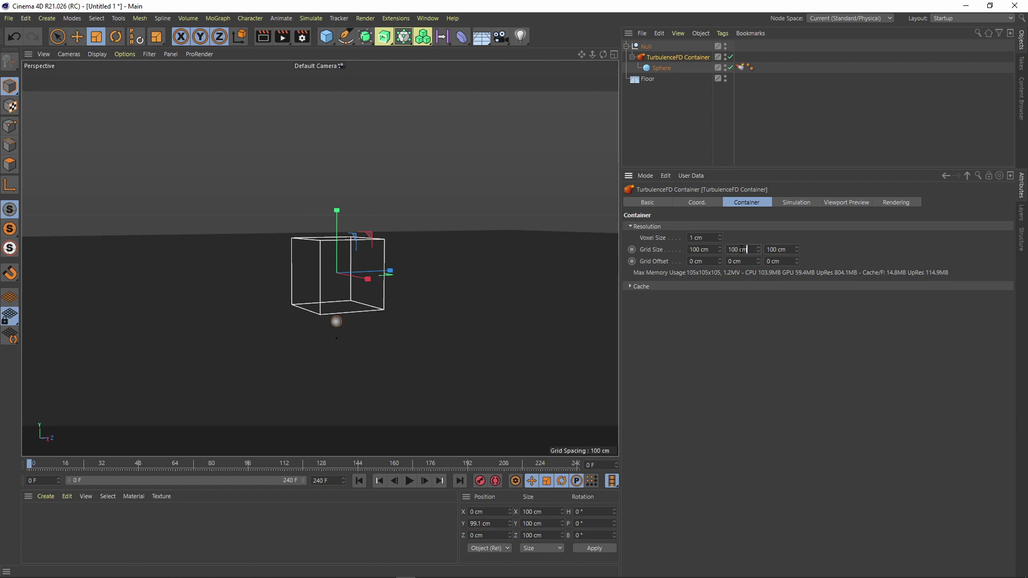
drag(746, 249, 673, 248)
text(200)
key(Return)
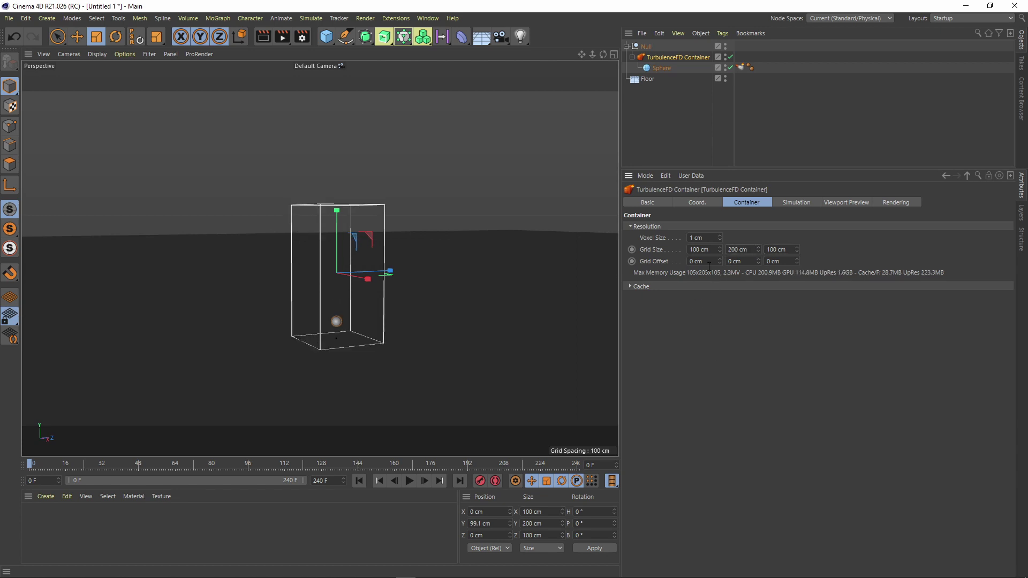
click(793, 202)
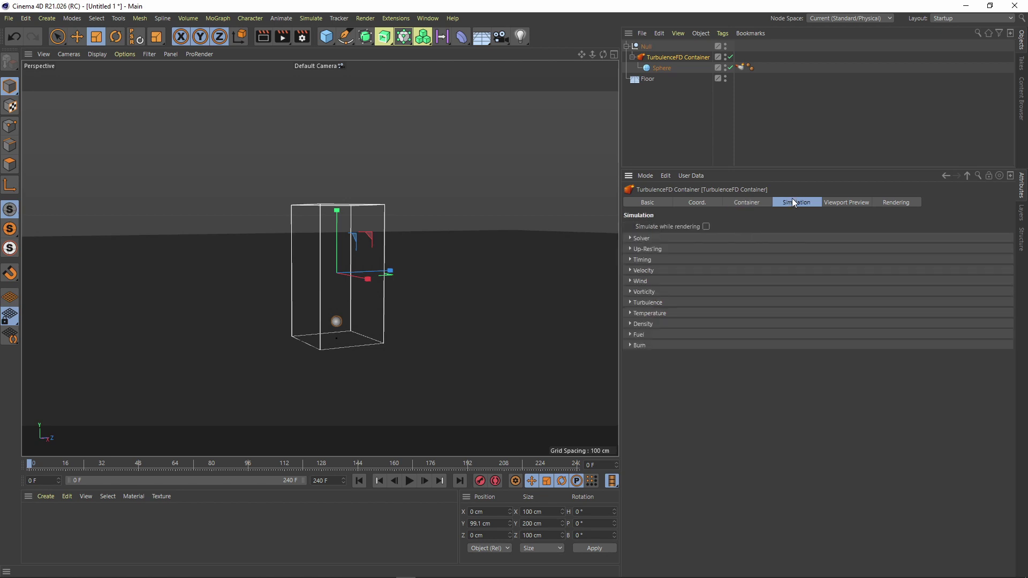
click(758, 203)
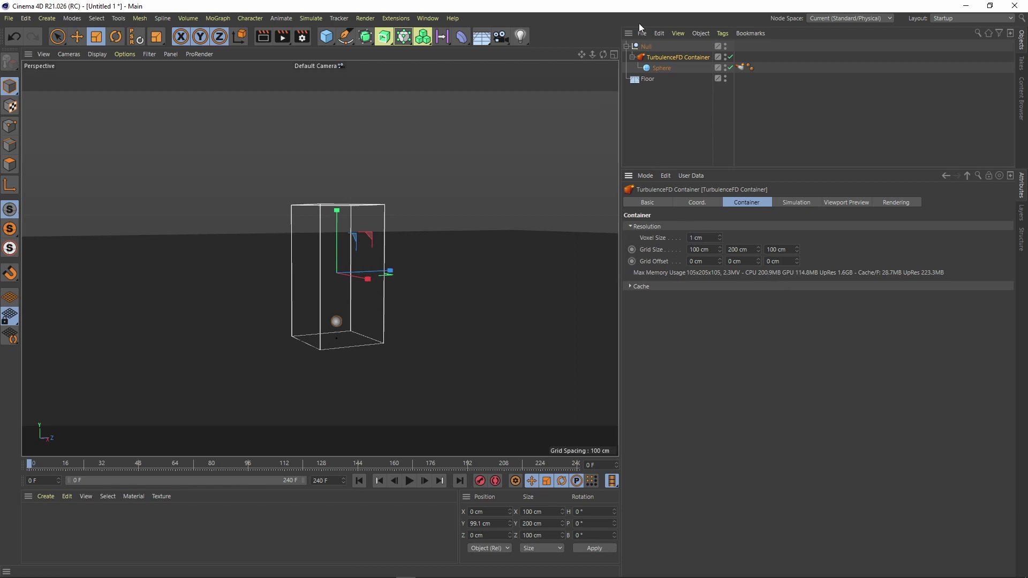
Delete the Floor object and add a target light to the scene.
click(651, 79)
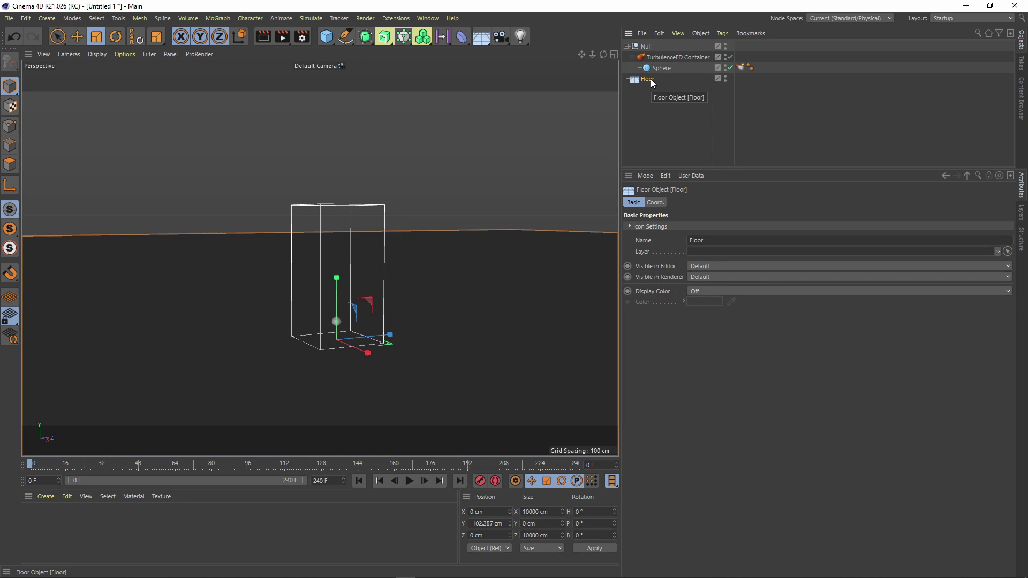
key(Delete)
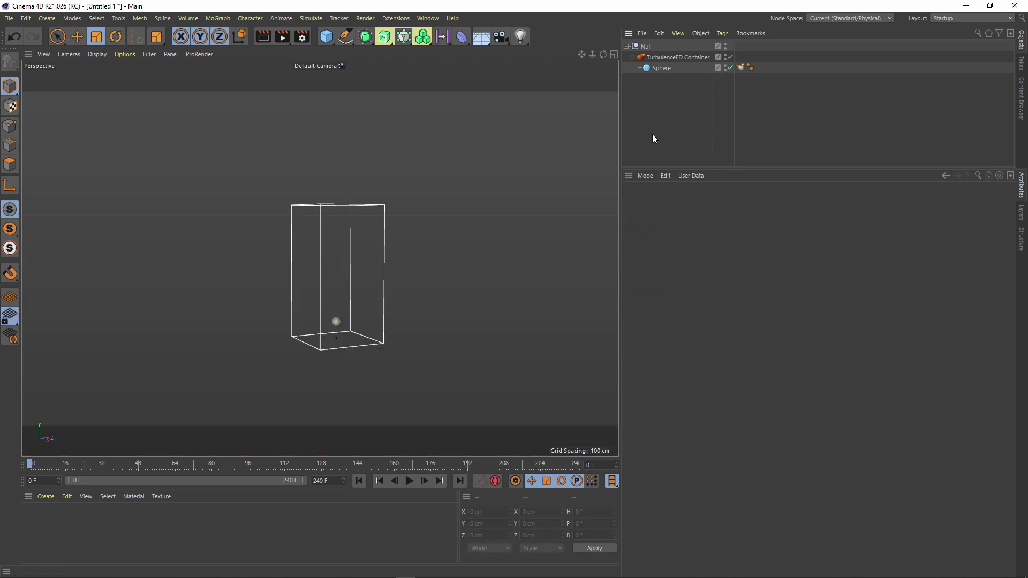
click(521, 35)
click(570, 75)
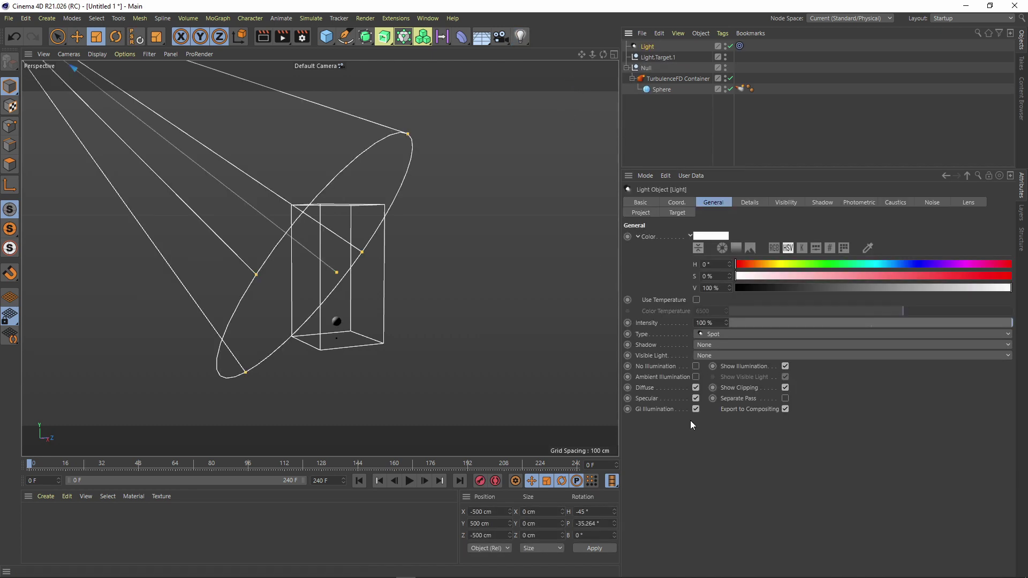
Change the light's type to Infinite and its shadow to Raytraced (Hard).
click(714, 344)
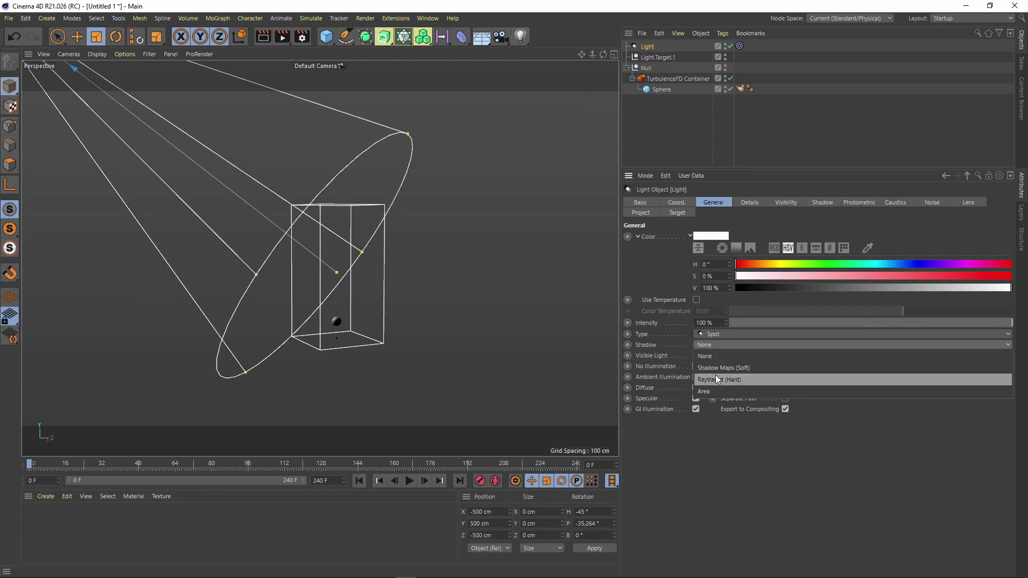
click(728, 314)
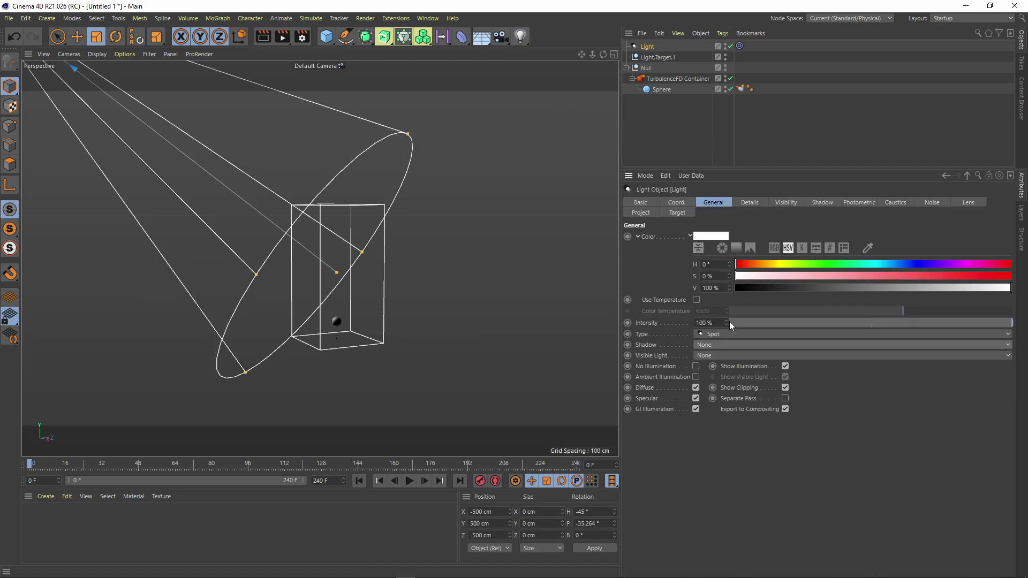
click(725, 332)
click(716, 369)
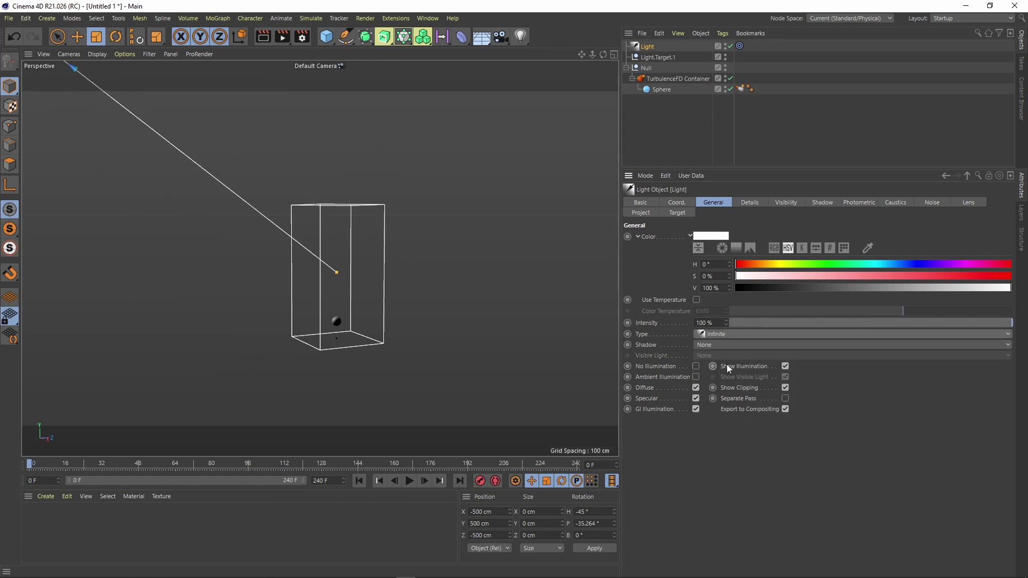
click(722, 345)
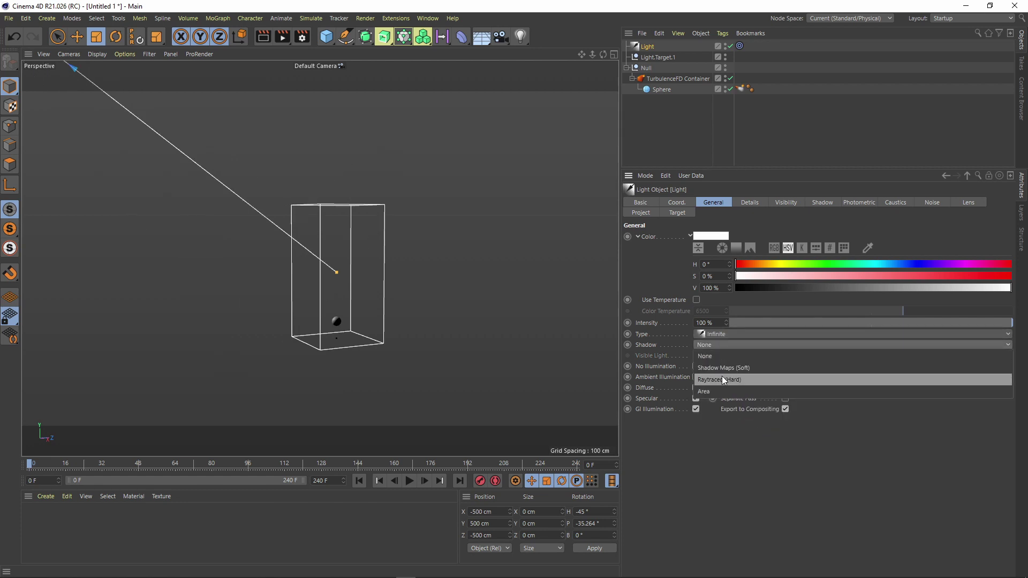
click(722, 378)
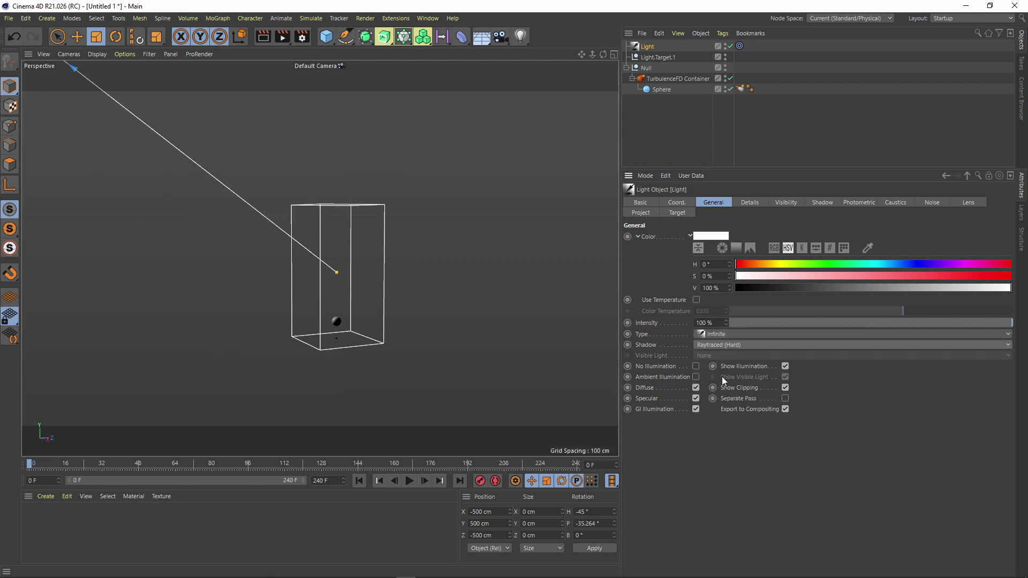
Add a camera from the current perspective view and look through it.
click(613, 54)
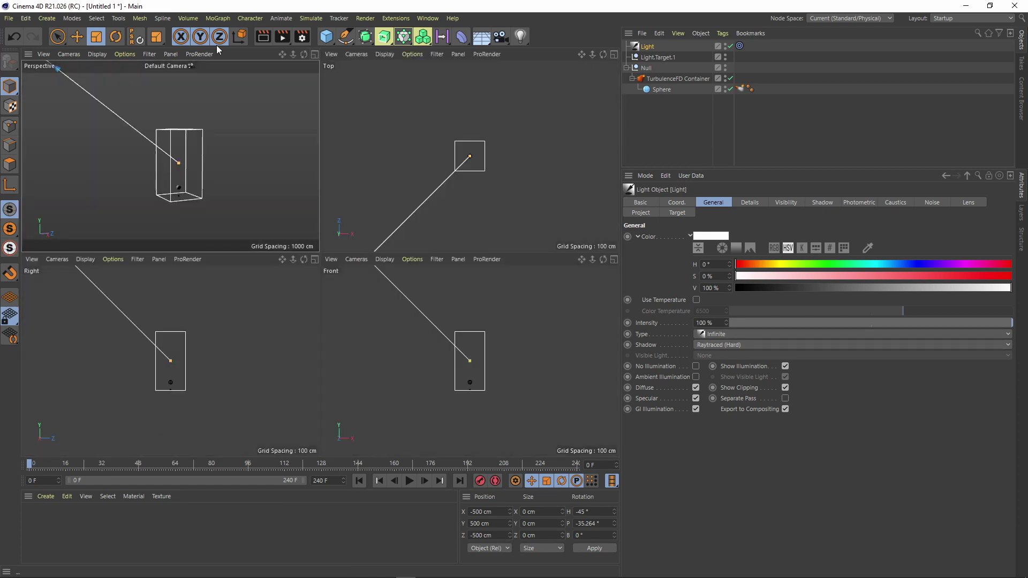
click(613, 54)
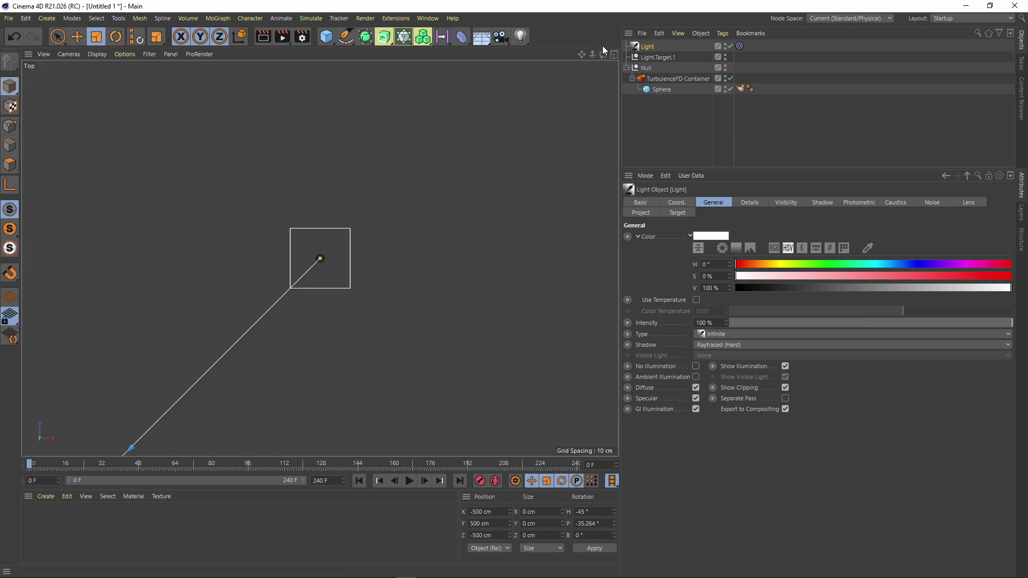
drag(592, 54, 585, 54)
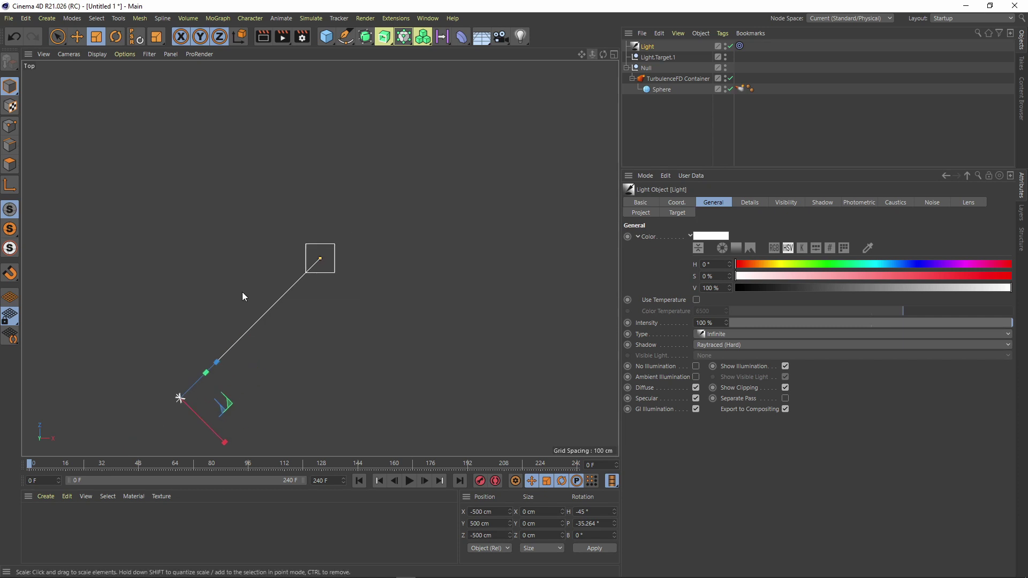
click(610, 54)
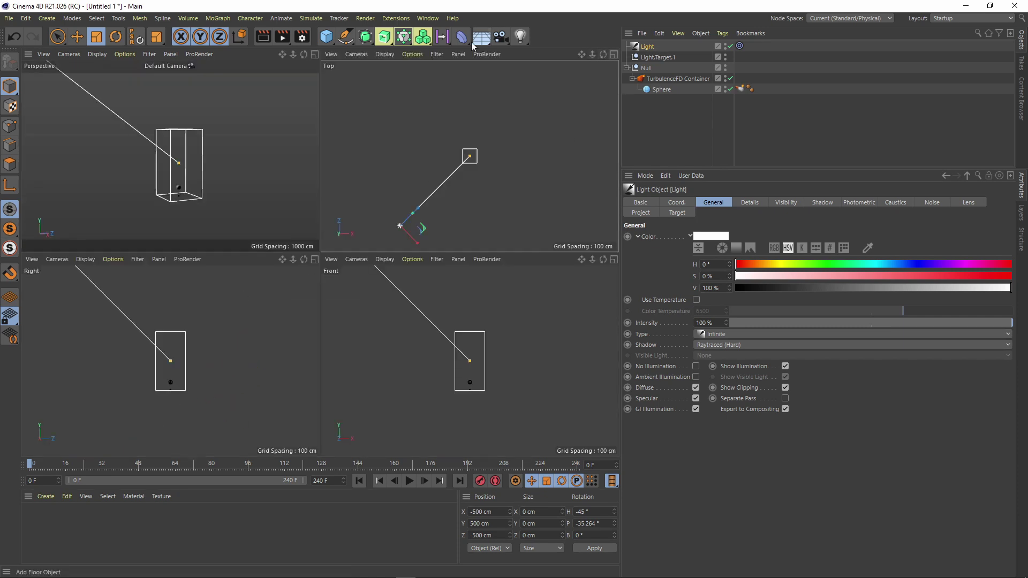
click(315, 54)
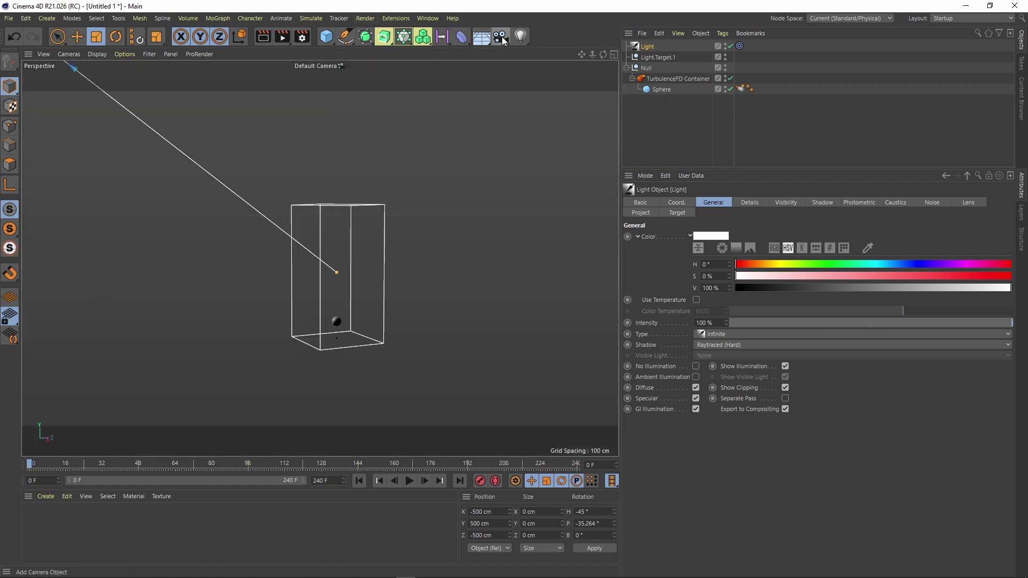
click(502, 37)
click(728, 46)
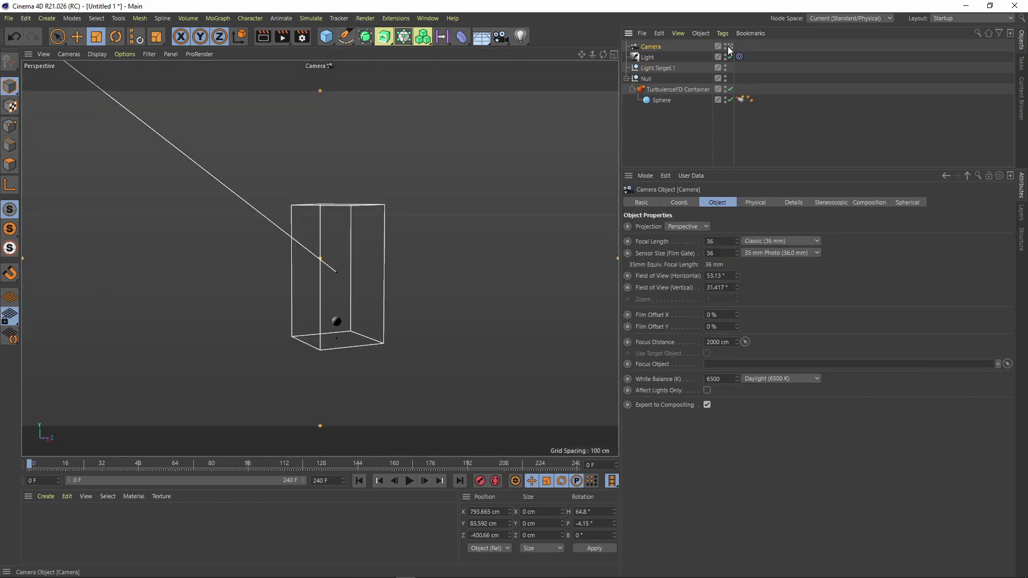
Move the light in the top view to about X -39 cm and Z -504 cm.
click(613, 56)
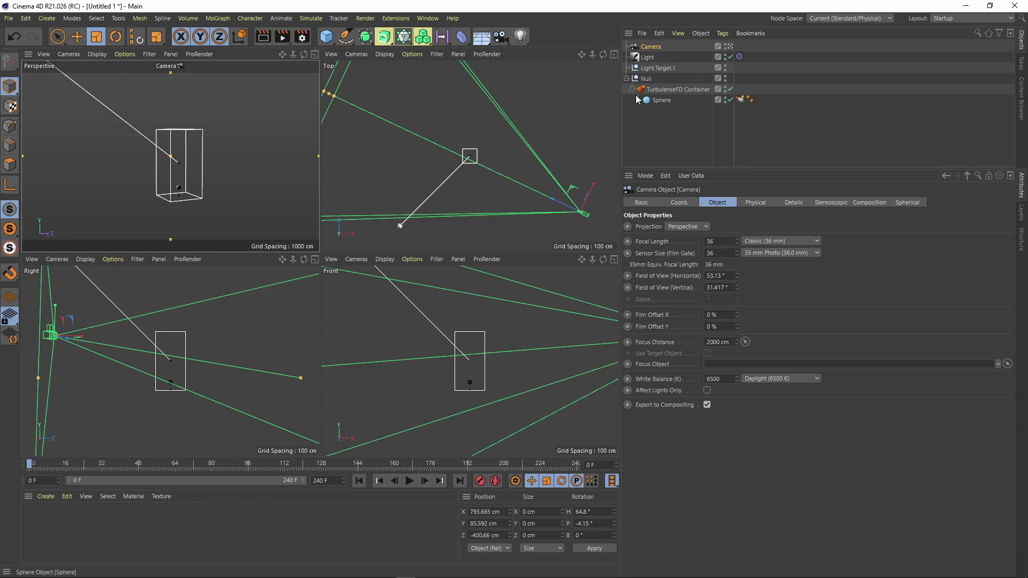
click(650, 61)
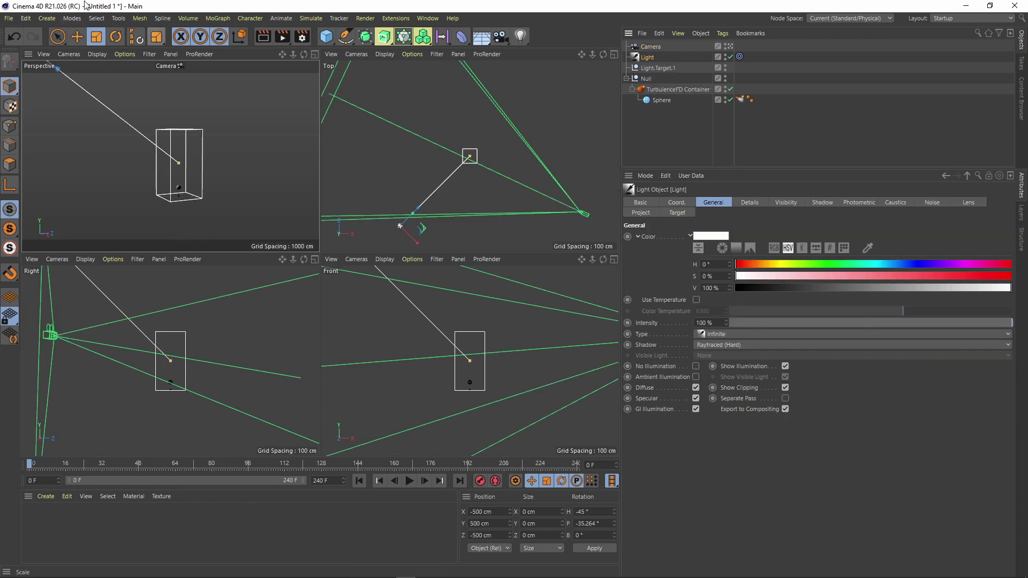
click(78, 36)
drag(515, 221, 657, 221)
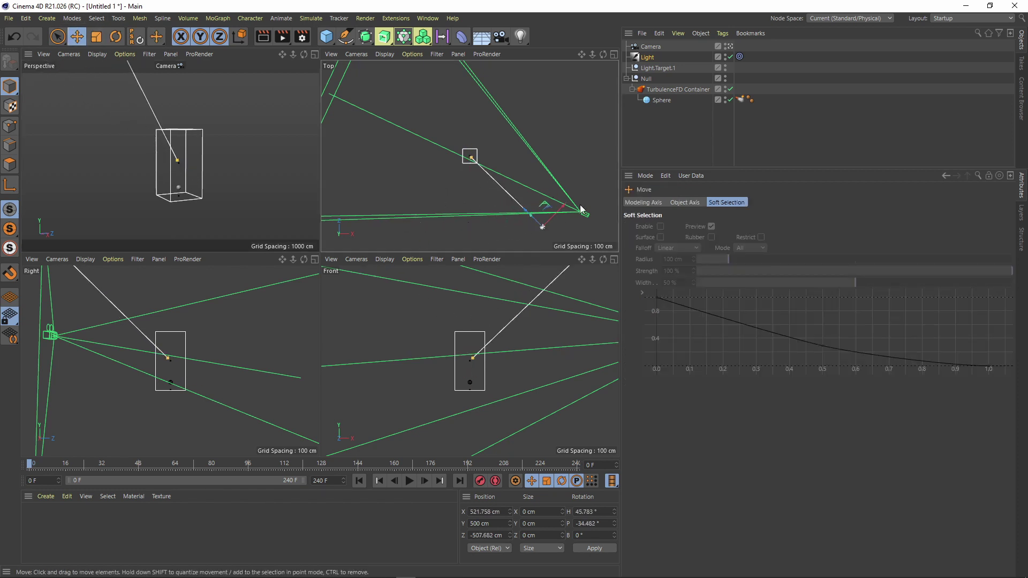
drag(580, 222, 466, 226)
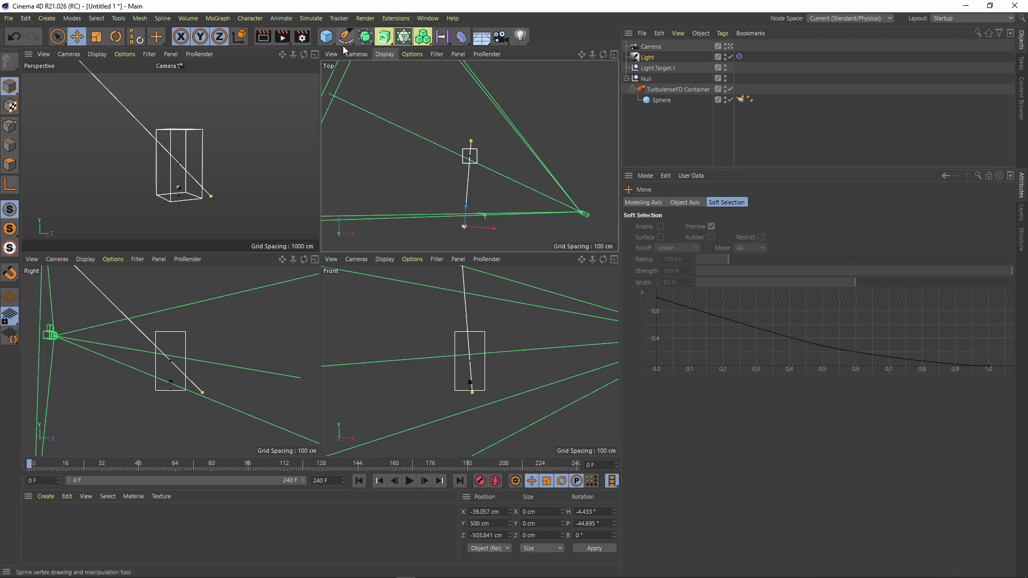
Add a second Null and make the Camera, Light and Light.Target.1 objects its children.
drag(326, 37, 387, 60)
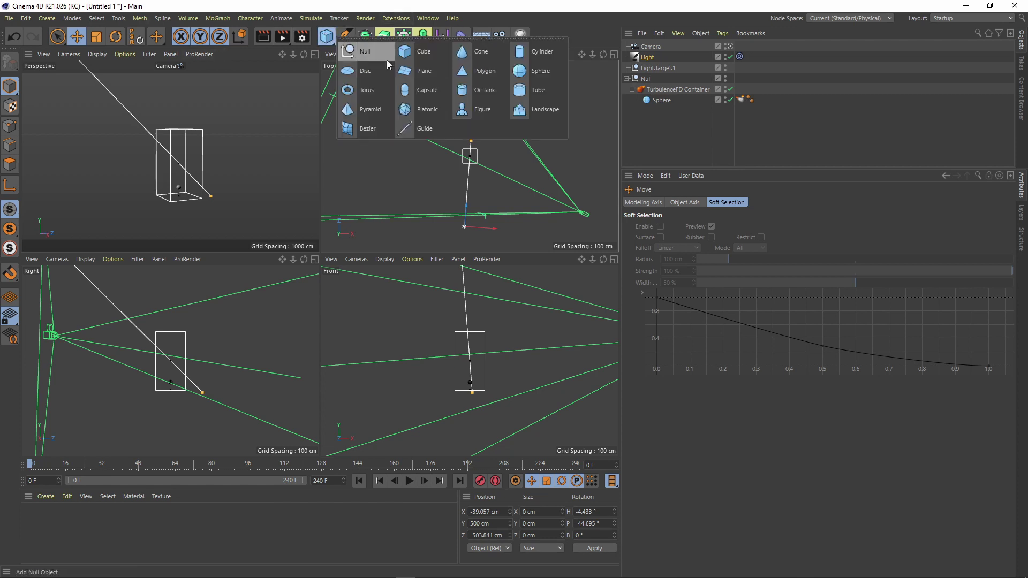
click(376, 57)
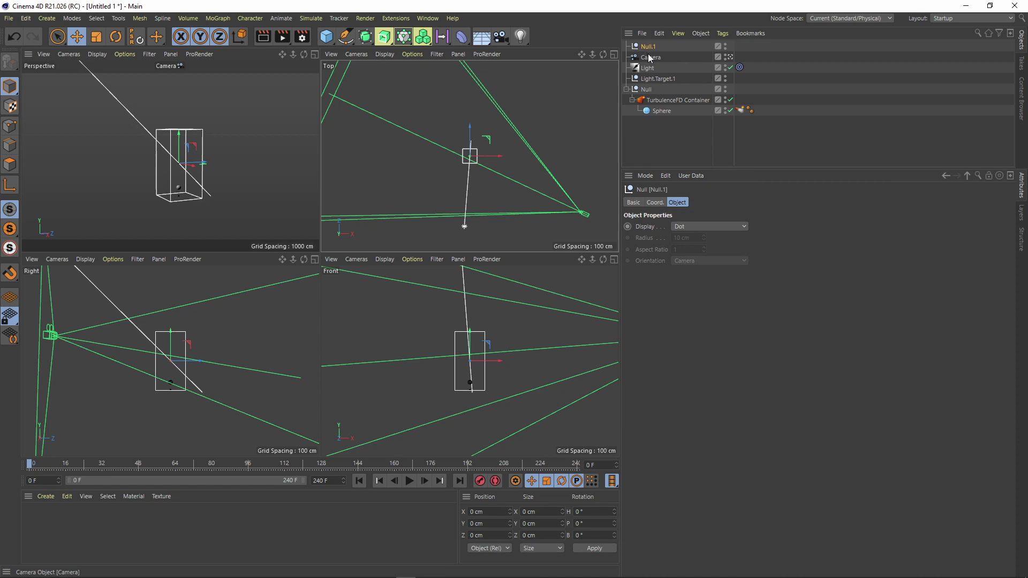
drag(652, 59, 653, 47)
drag(652, 84, 648, 62)
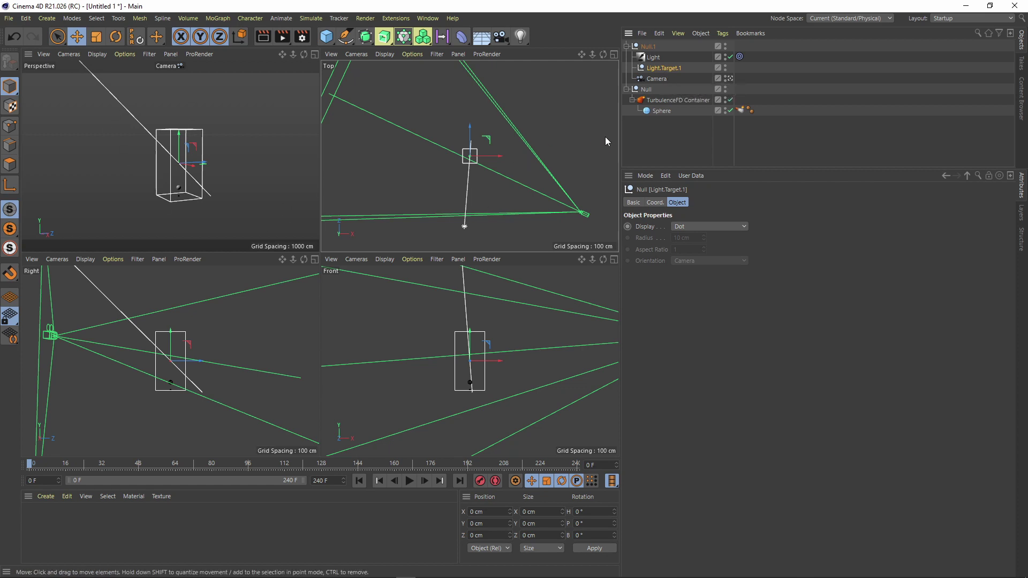
Nest the Null holding the TurbulenceFD Container under the new Null and collapse the hierarchy.
click(627, 89)
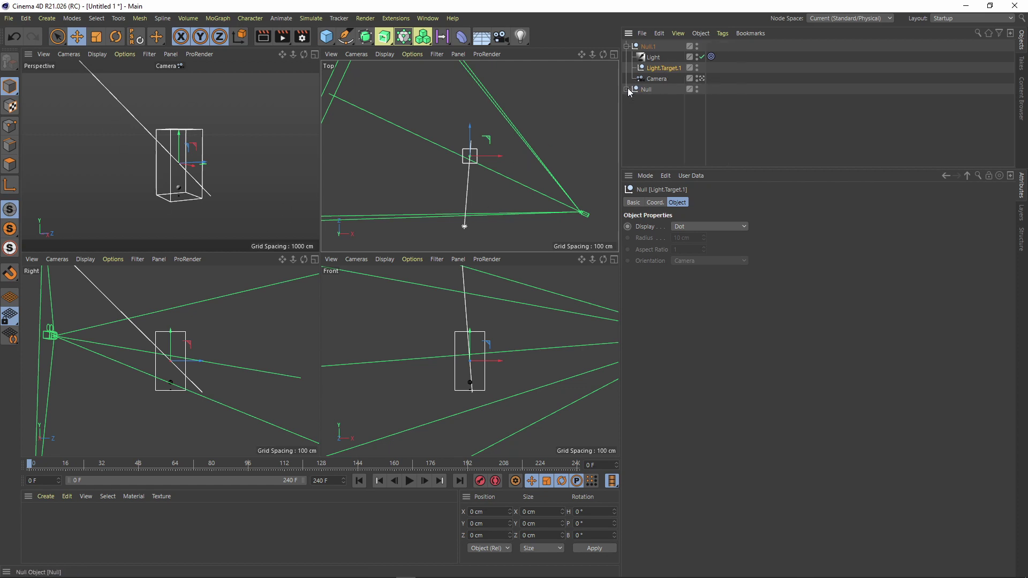
click(626, 46)
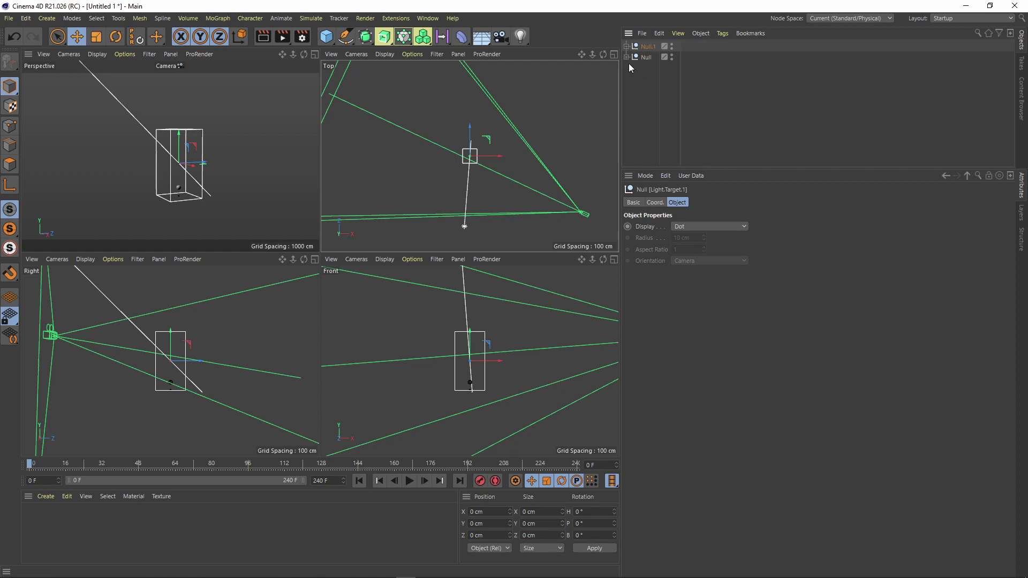
click(627, 57)
drag(646, 57, 651, 46)
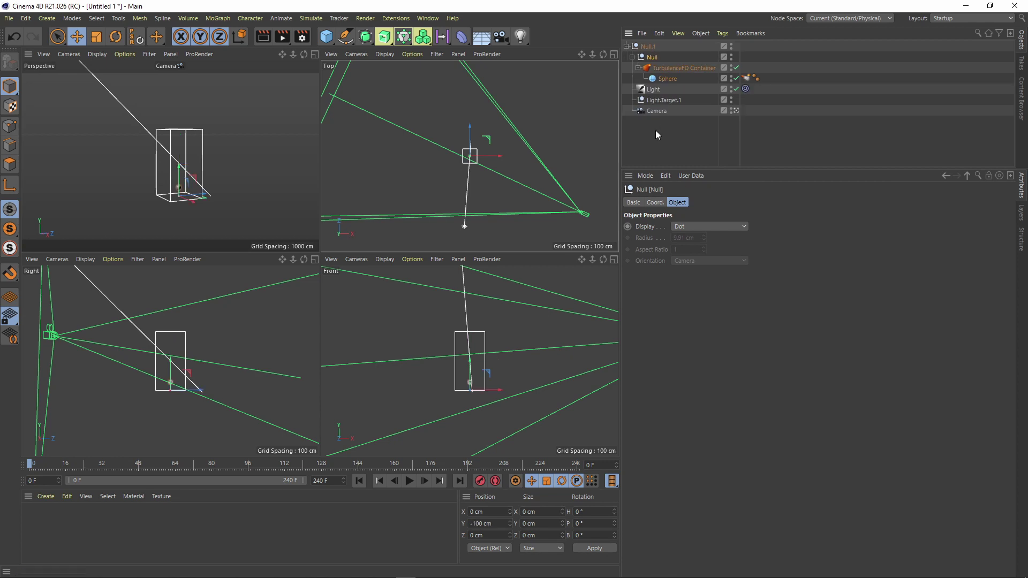
click(628, 46)
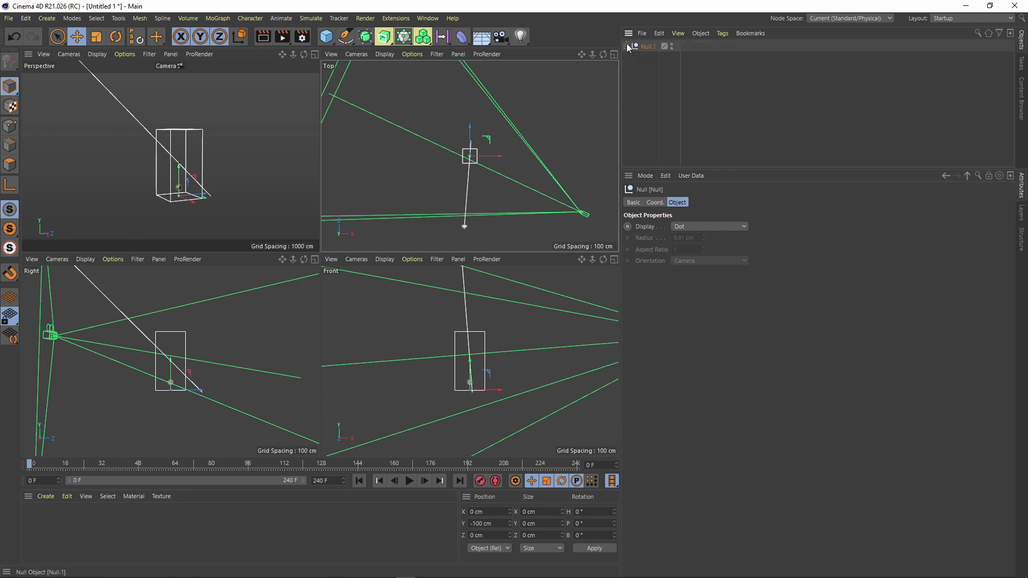
Rename the top-level Null as TFD and return to the single perspective view.
double_click(642, 47)
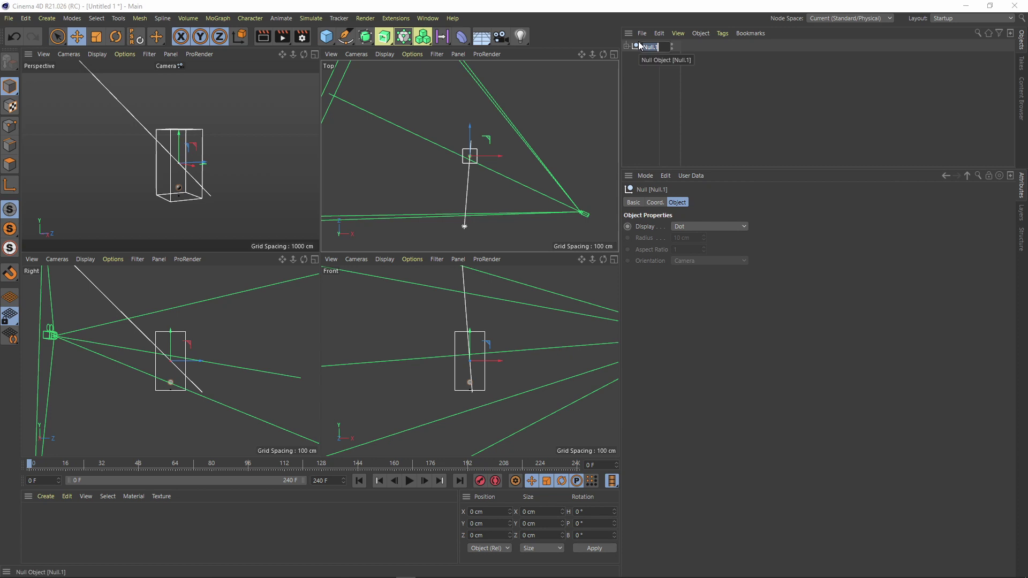
key(BackSpace)
text(TFD)
key(Return)
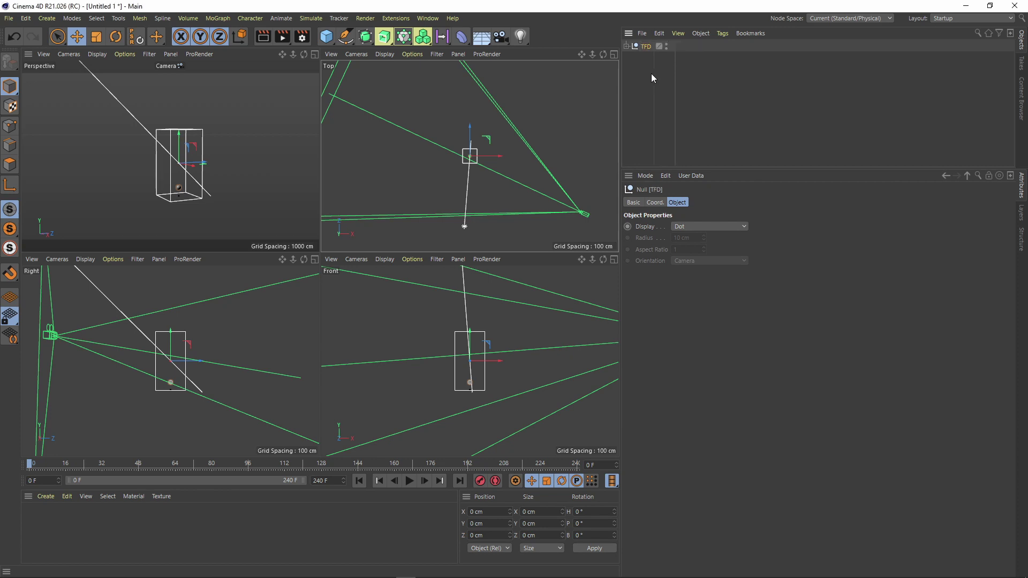
click(626, 47)
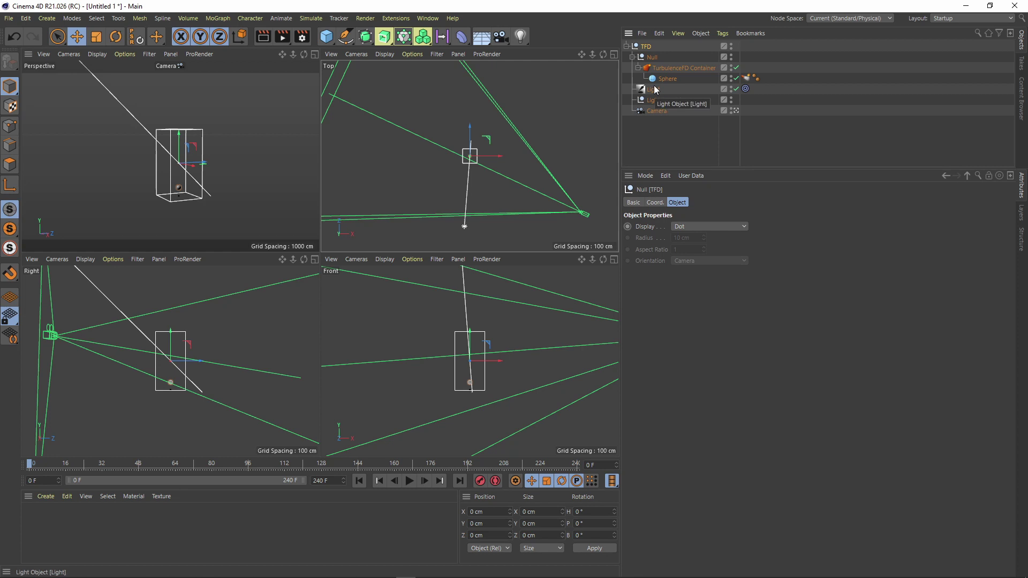
click(627, 47)
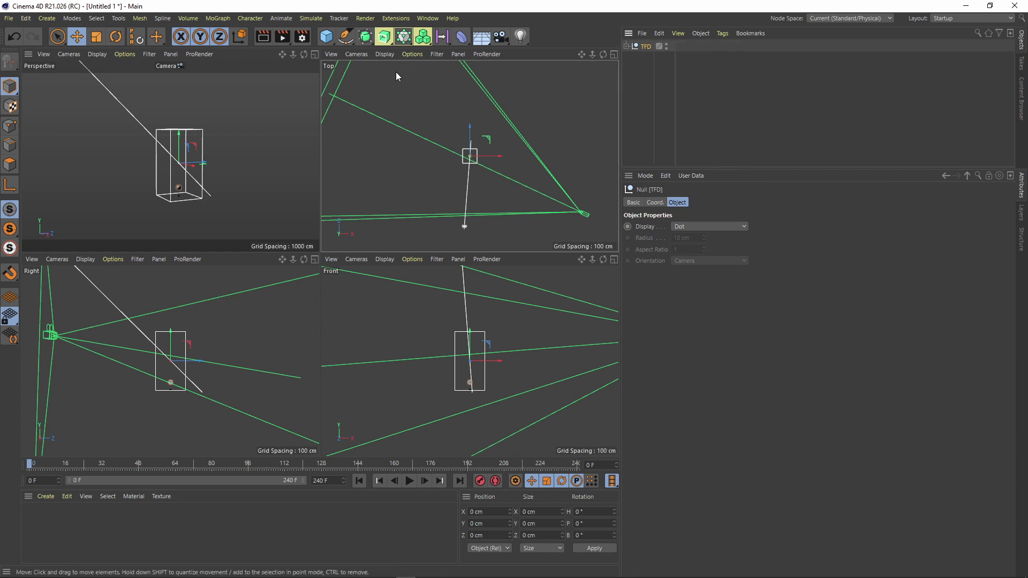
click(314, 55)
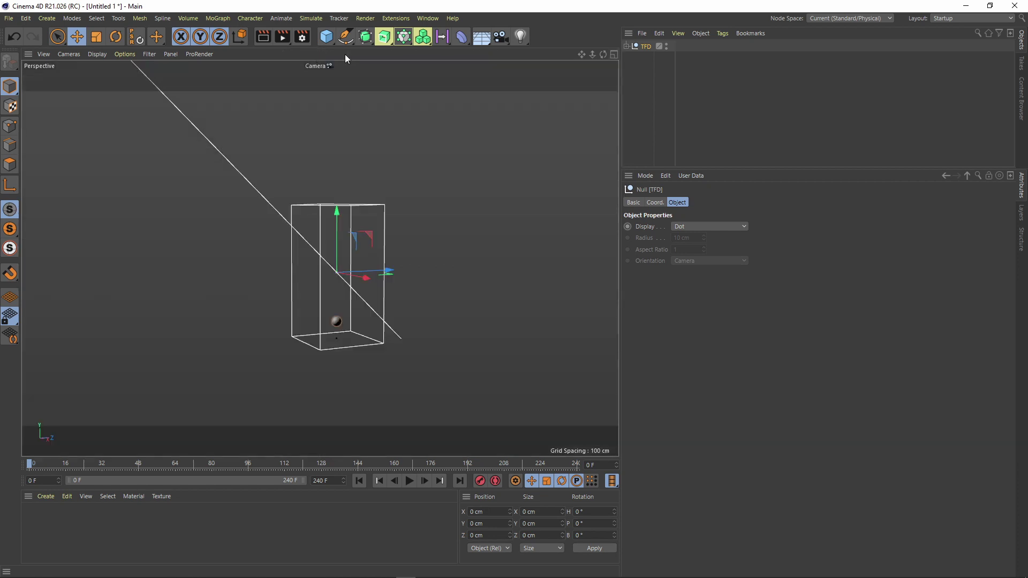
Review the TurbulenceFD Container's coordinate, container, simulation, viewport preview and rendering settings, including the Solver group.
click(626, 47)
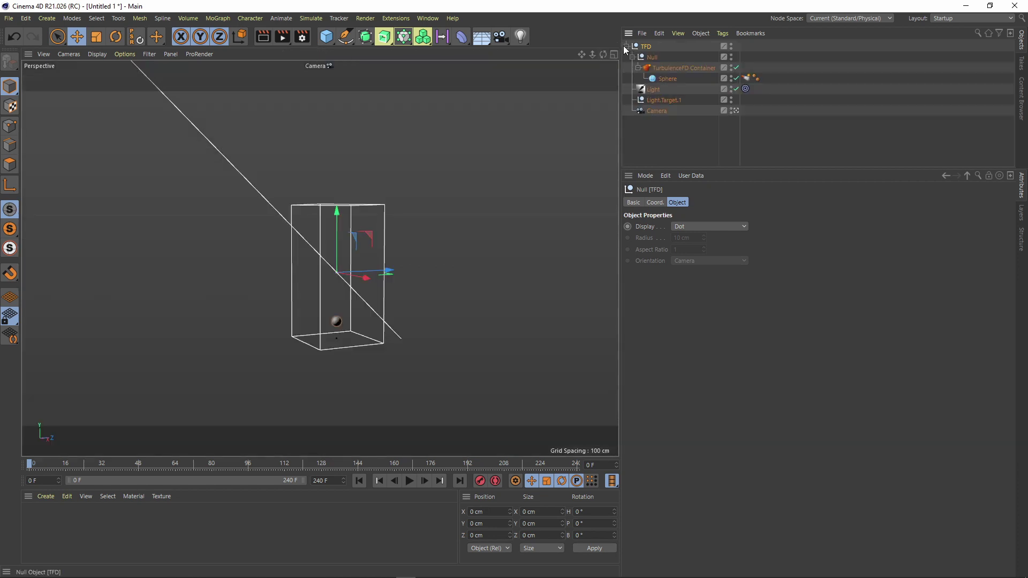
click(657, 68)
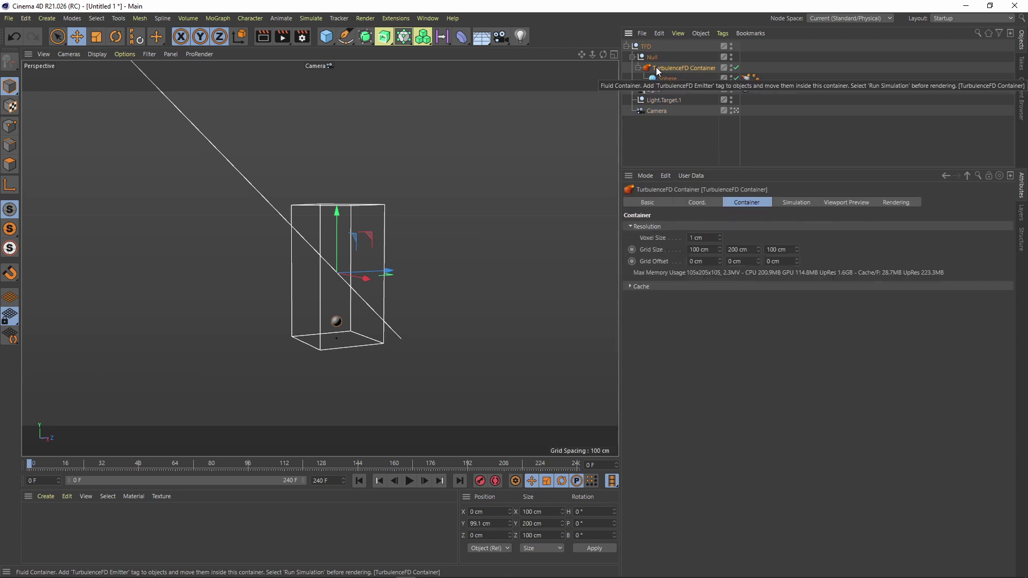
click(803, 203)
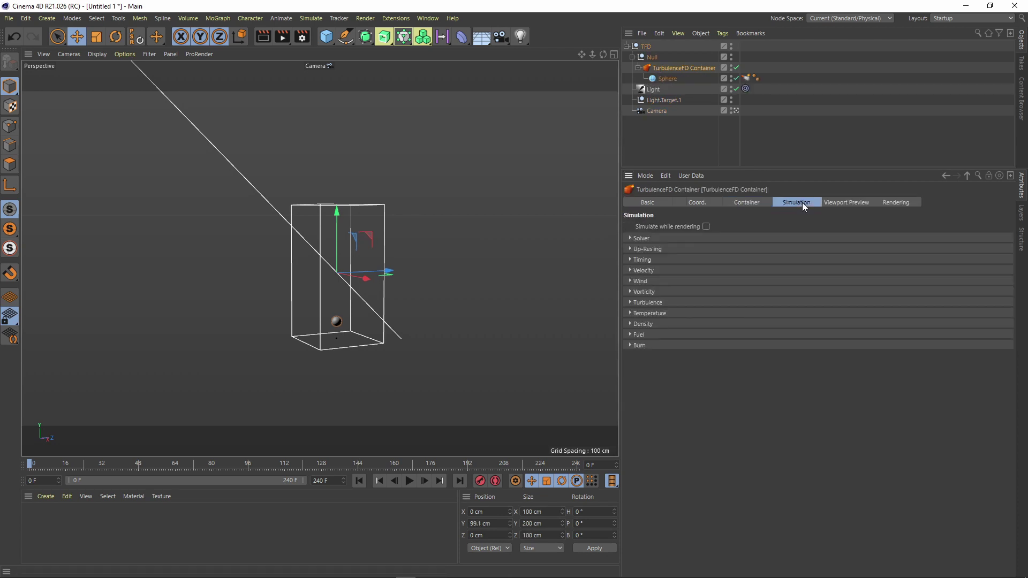
click(833, 202)
click(895, 202)
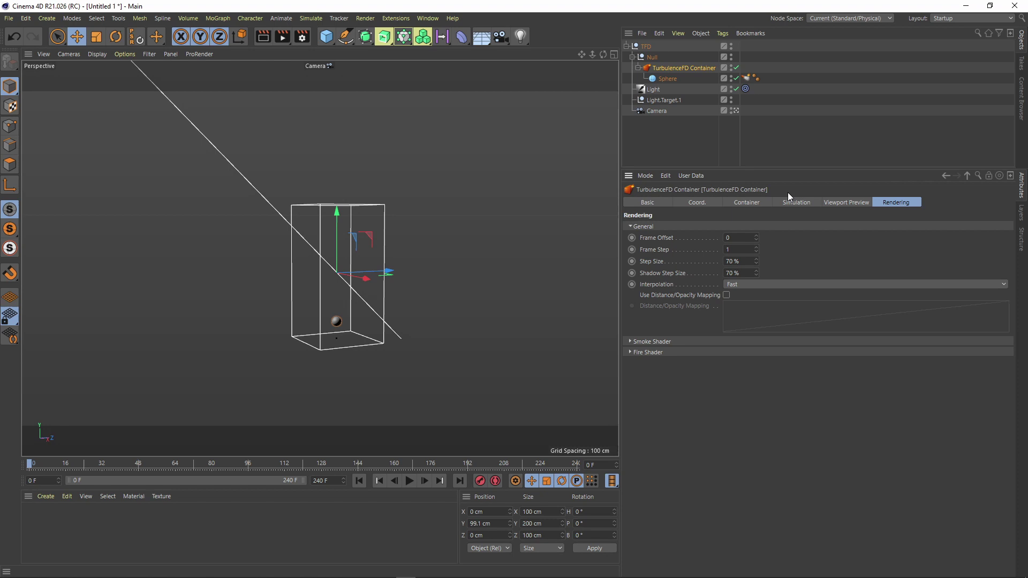
click(667, 202)
click(699, 203)
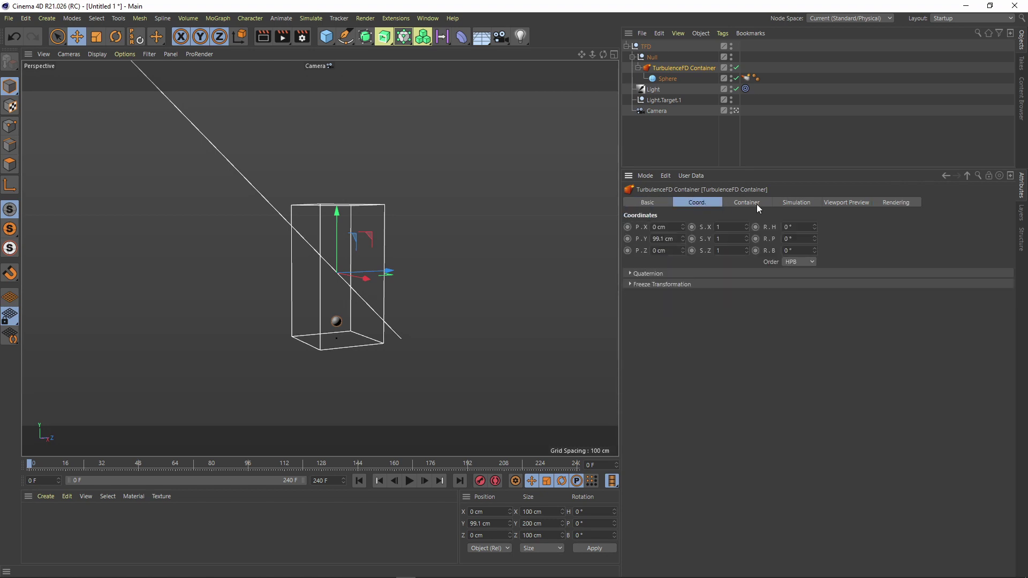
click(752, 204)
click(798, 203)
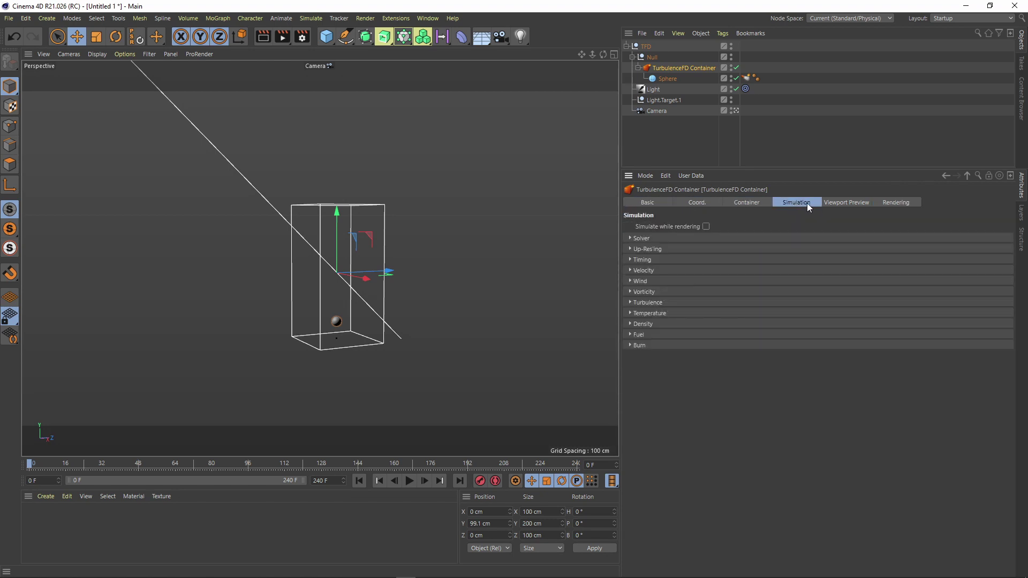
click(663, 247)
click(663, 248)
click(663, 241)
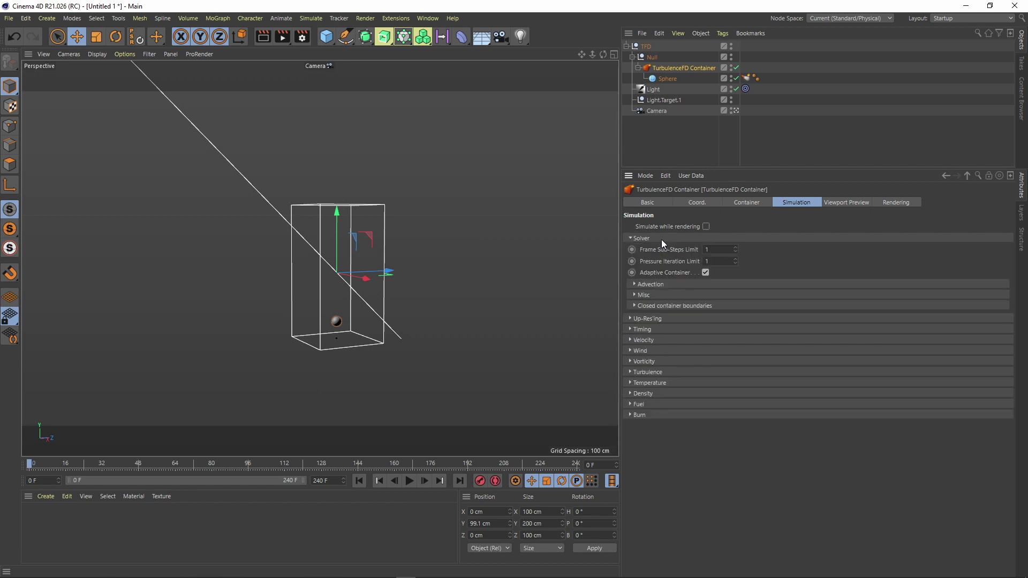
click(660, 240)
click(655, 313)
click(656, 314)
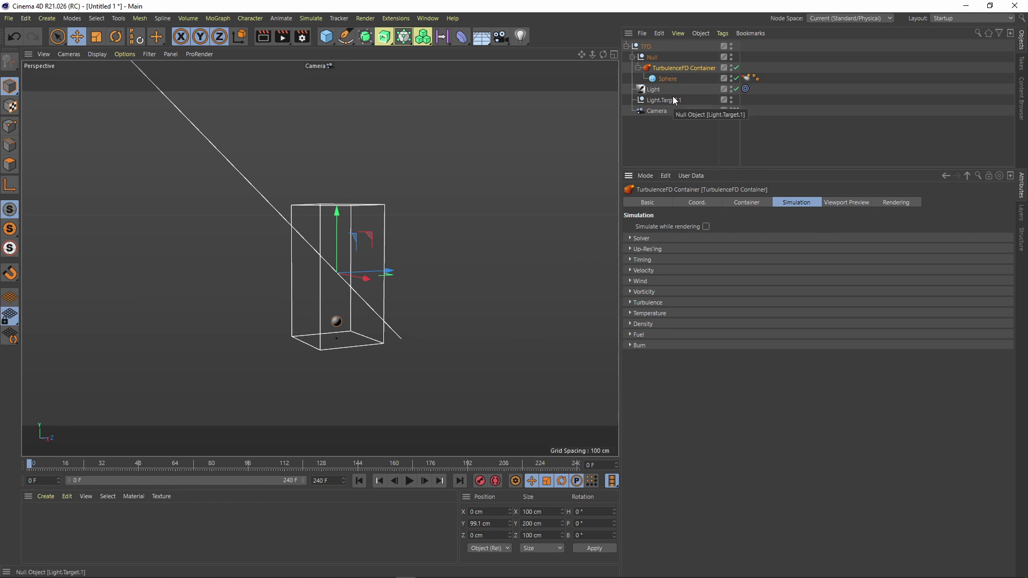
click(626, 46)
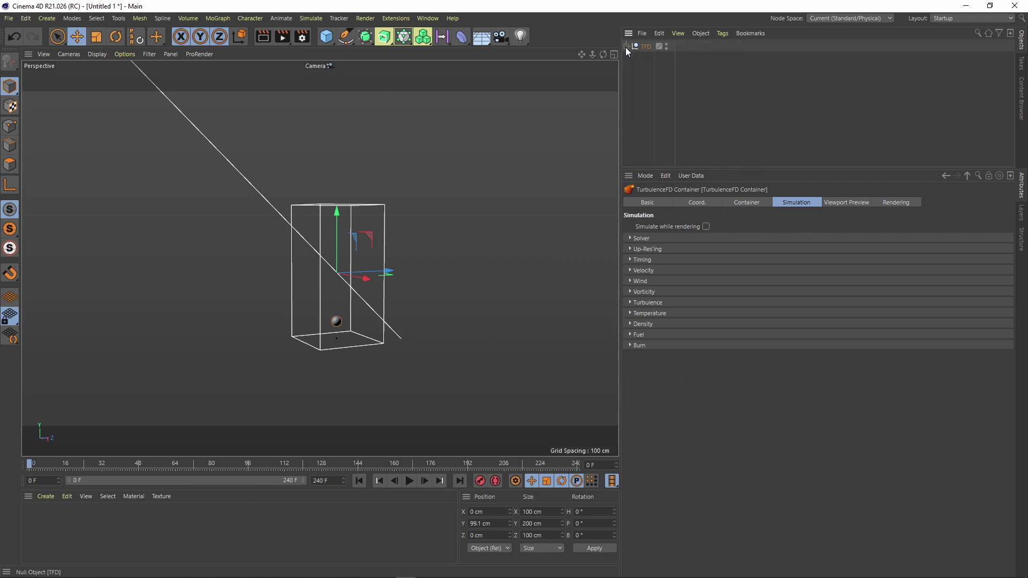
Enlarge the object manager area and display the Presets libraries in the Content Browser.
drag(743, 169, 743, 282)
drag(620, 132, 541, 131)
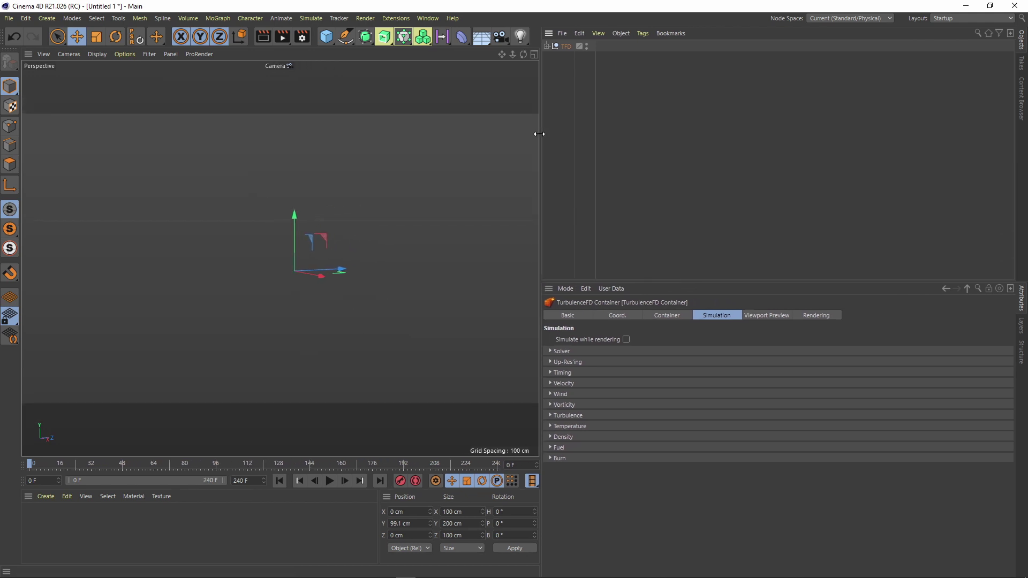
click(1022, 99)
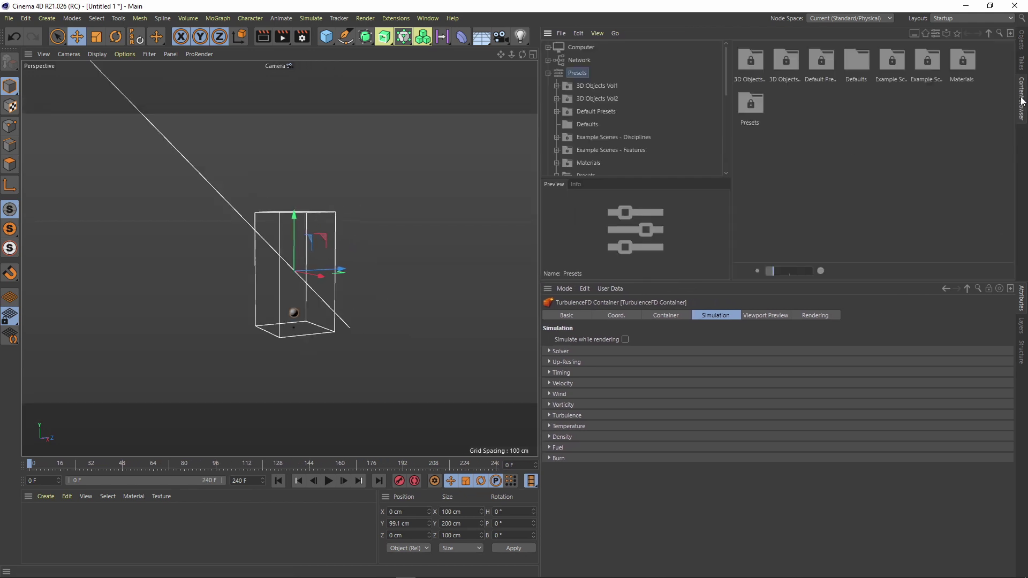
click(548, 72)
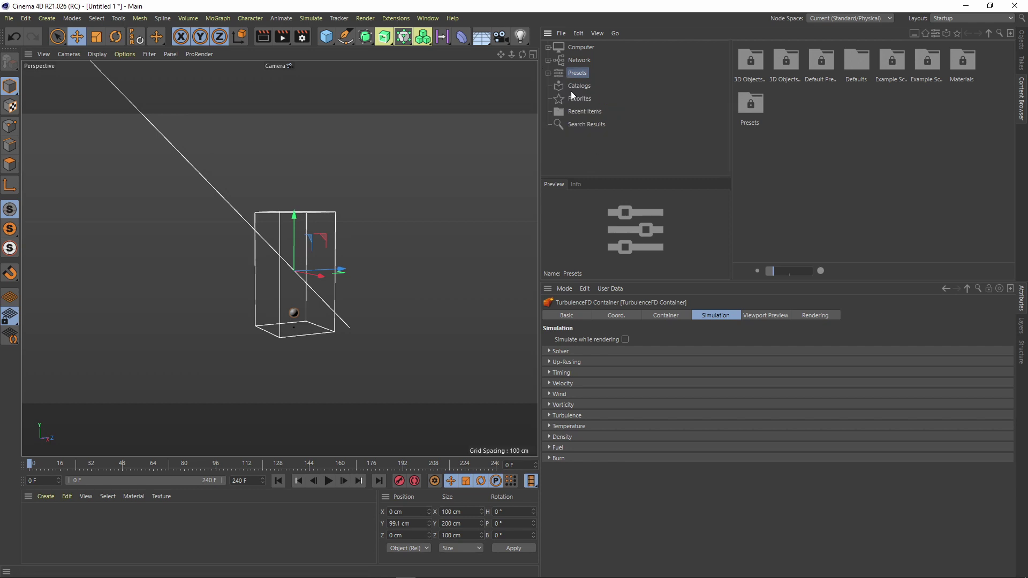
click(548, 75)
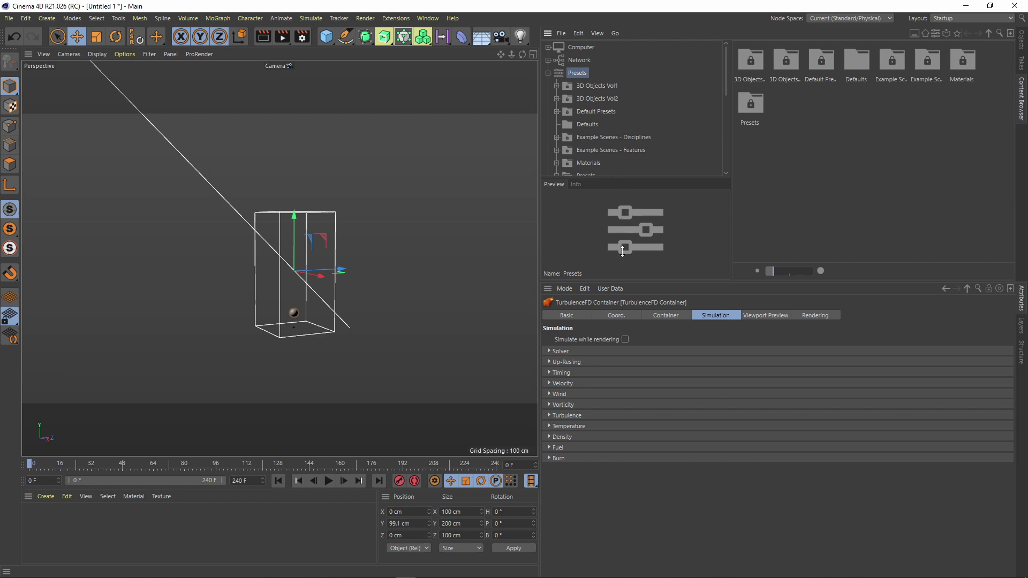
drag(661, 282, 672, 424)
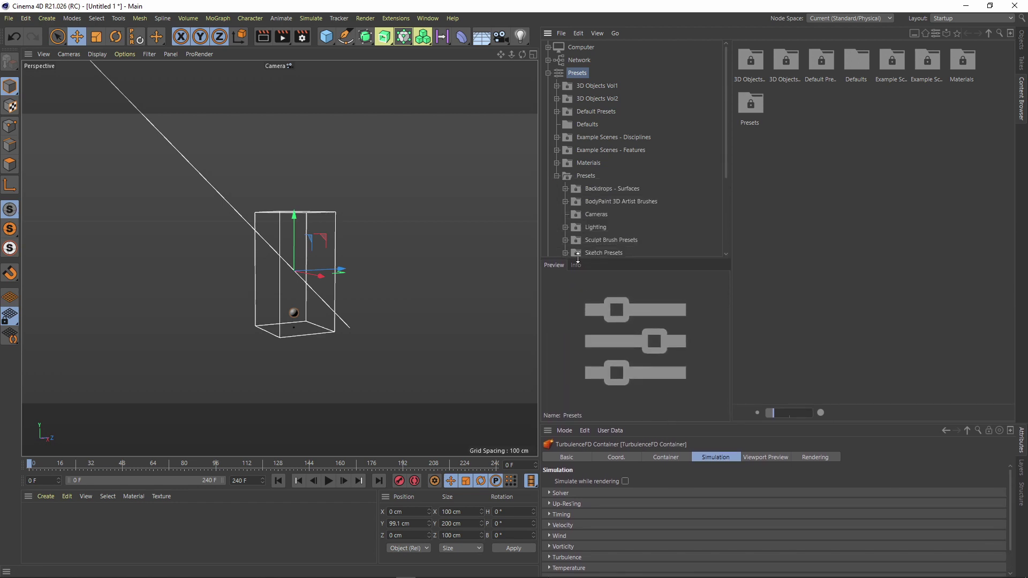
click(556, 176)
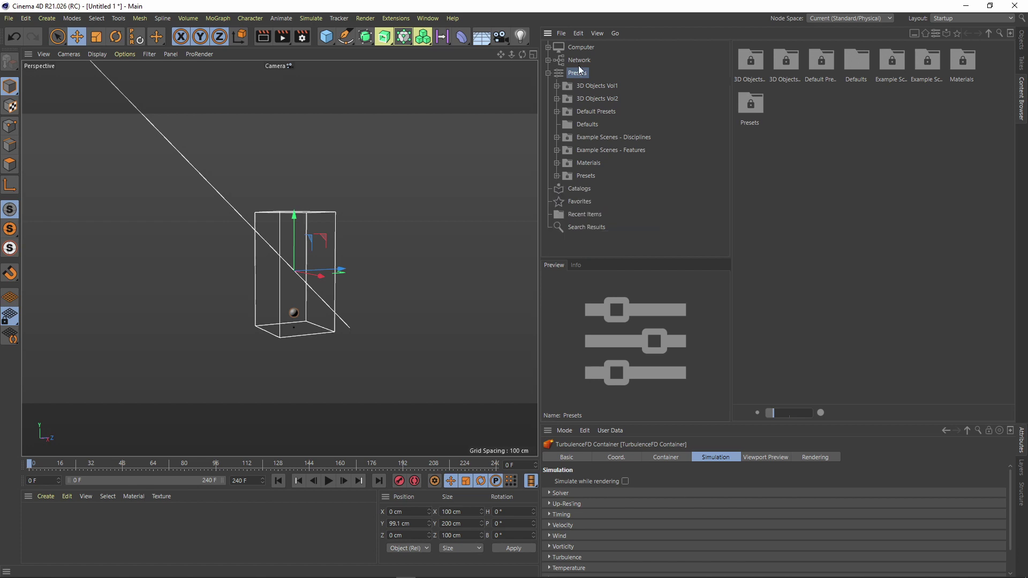
Create a new preset library named TFD and return to the scene's object list.
click(560, 33)
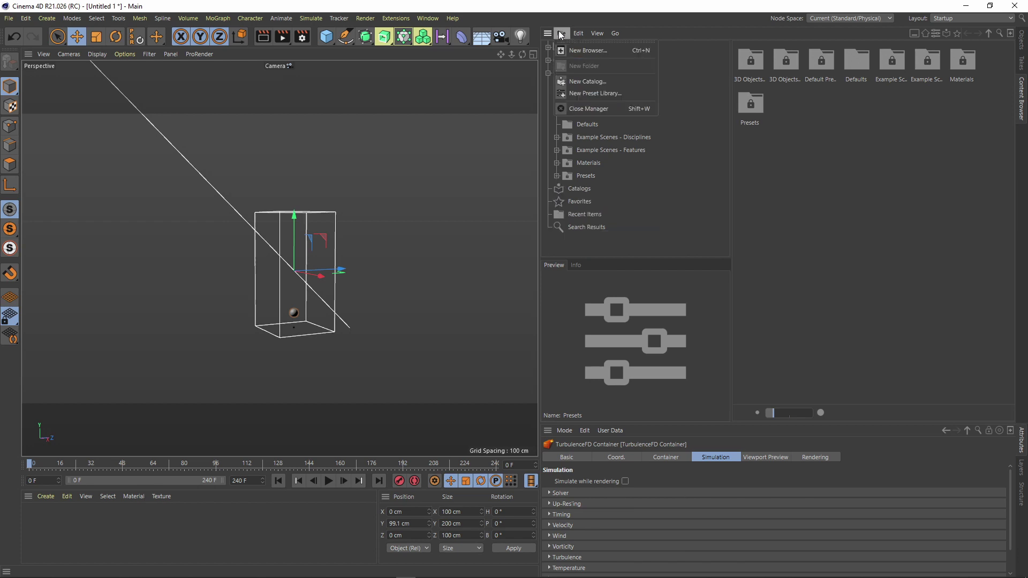
click(577, 93)
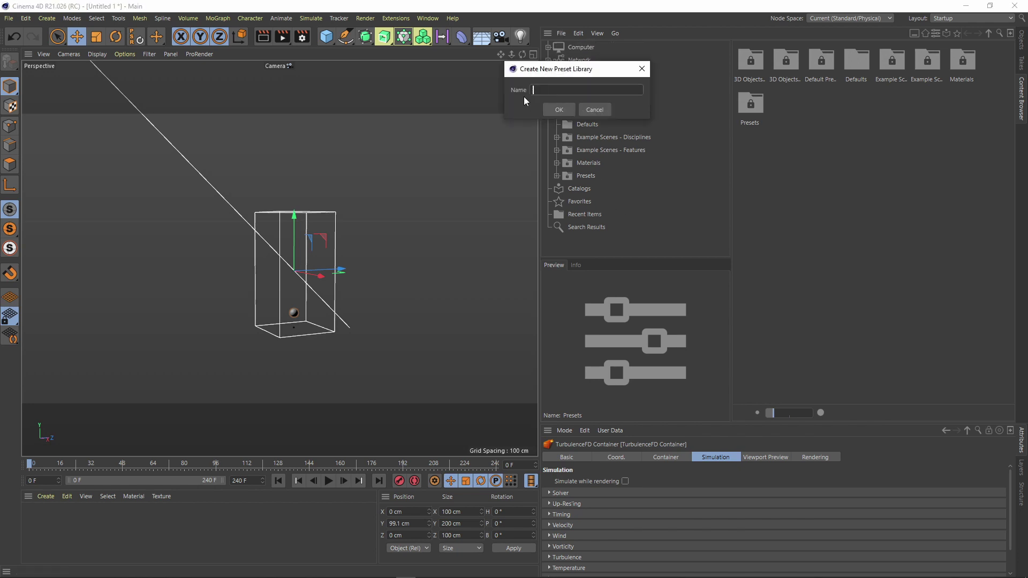
click(557, 108)
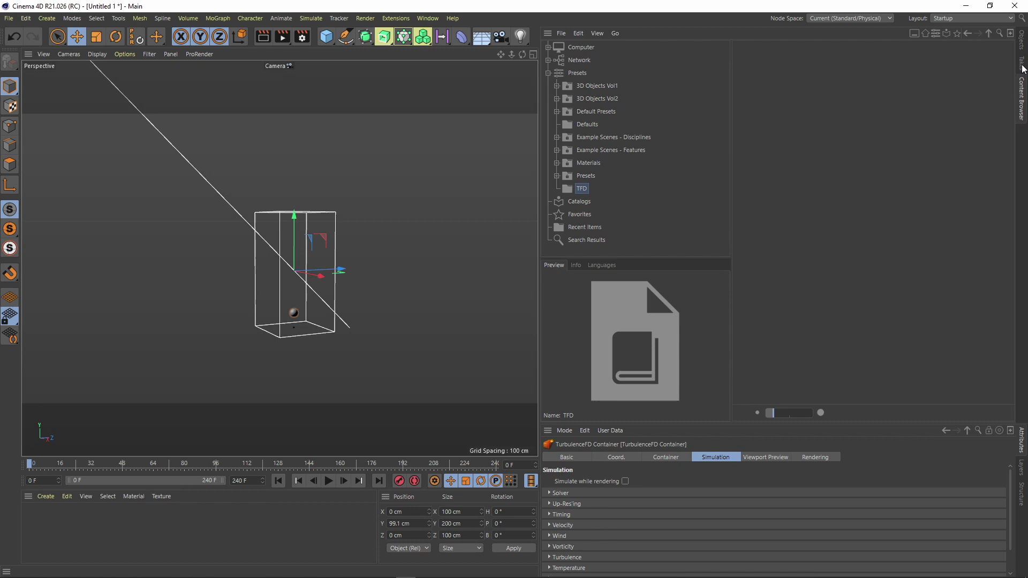
click(1021, 47)
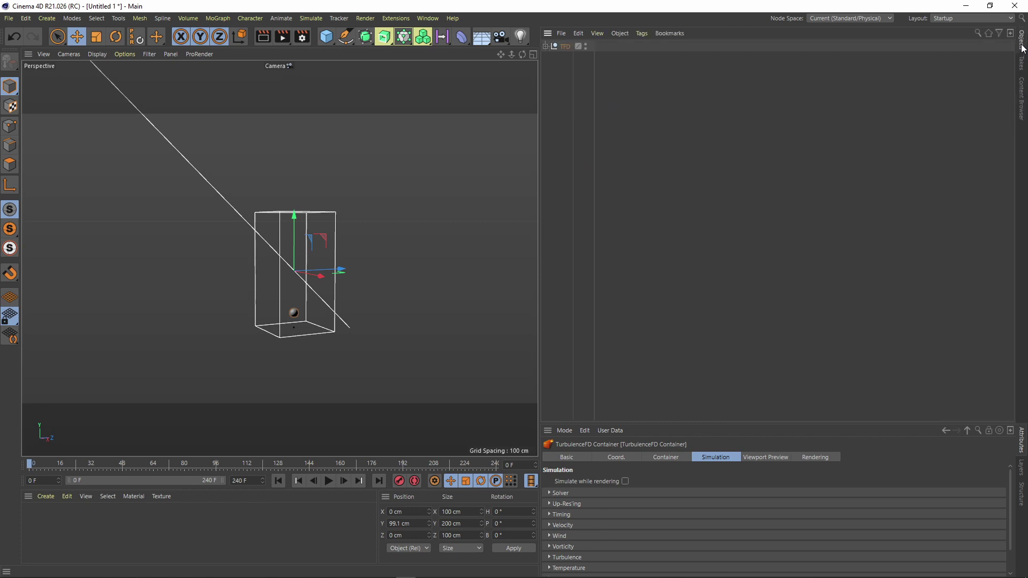
Store the TFD Null as a preset in the TFD library and enlarge the library's thumbnails.
click(566, 47)
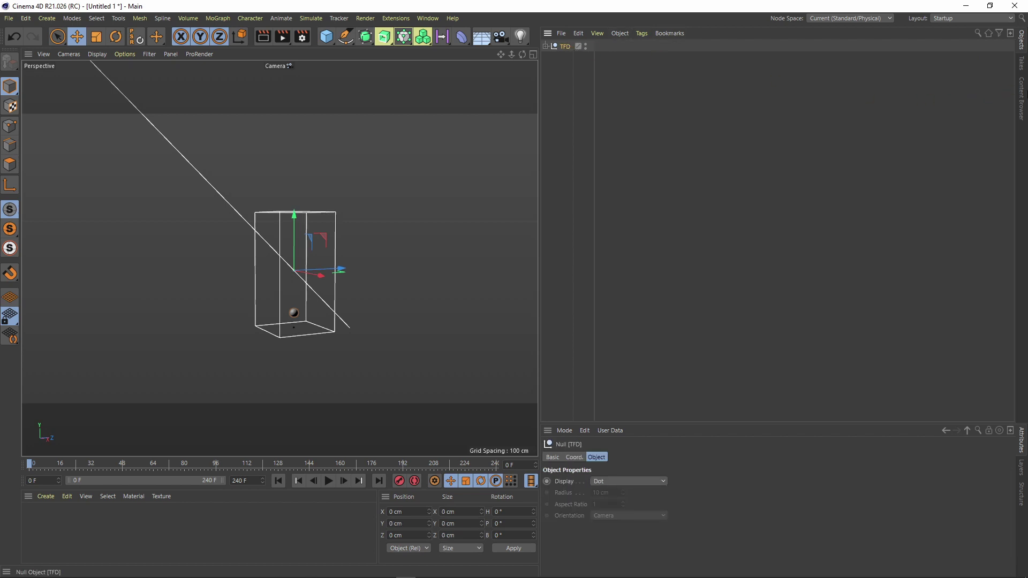
drag(1021, 99, 585, 191)
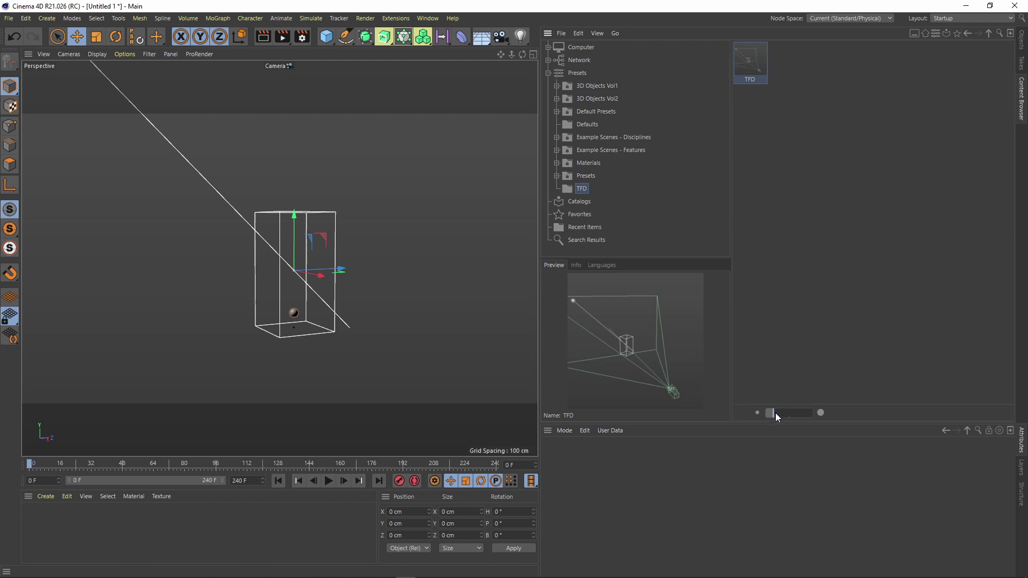
drag(775, 413, 814, 413)
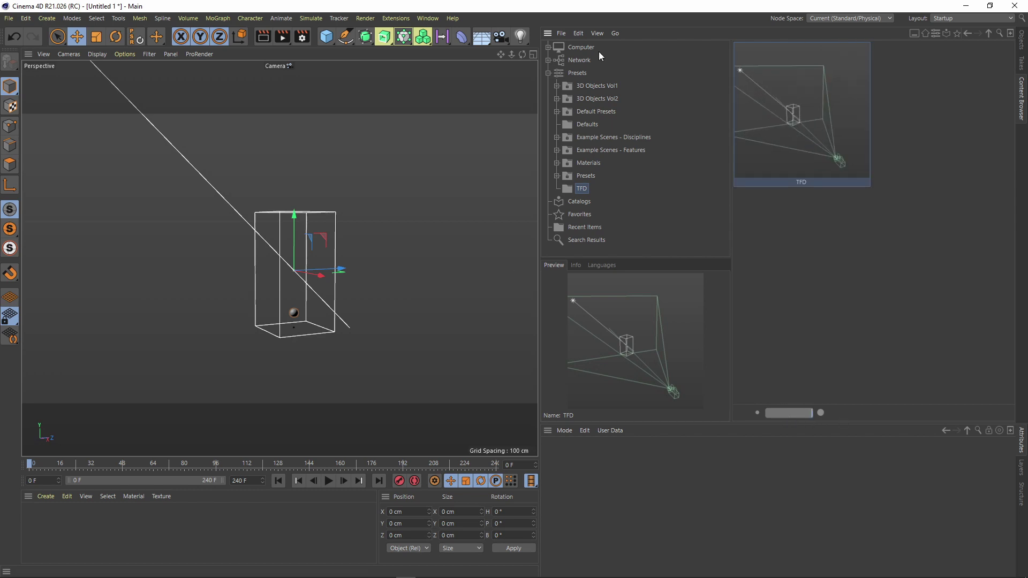
Delete the TFD Null from the scene and widen the viewport.
click(1021, 46)
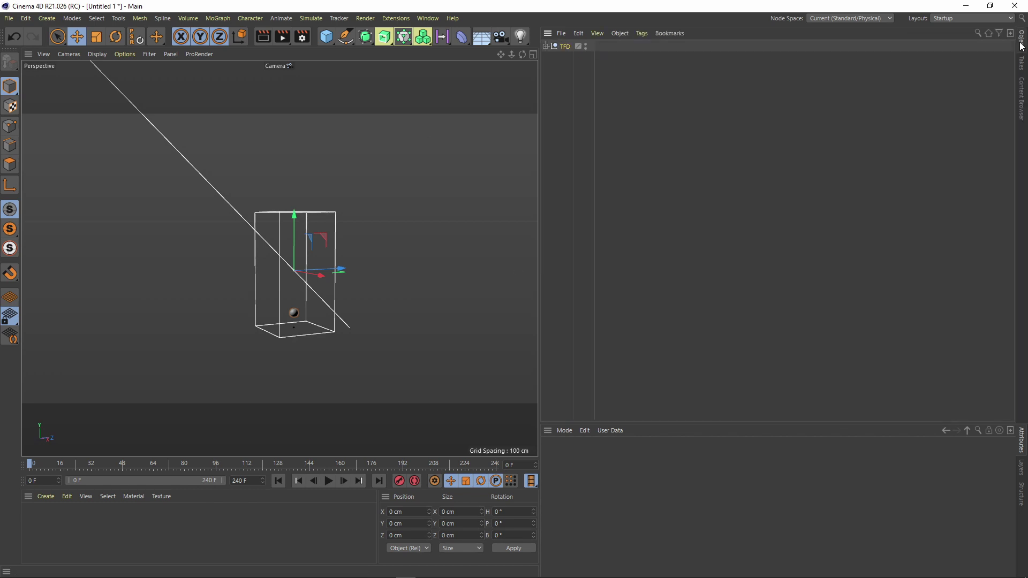
click(565, 47)
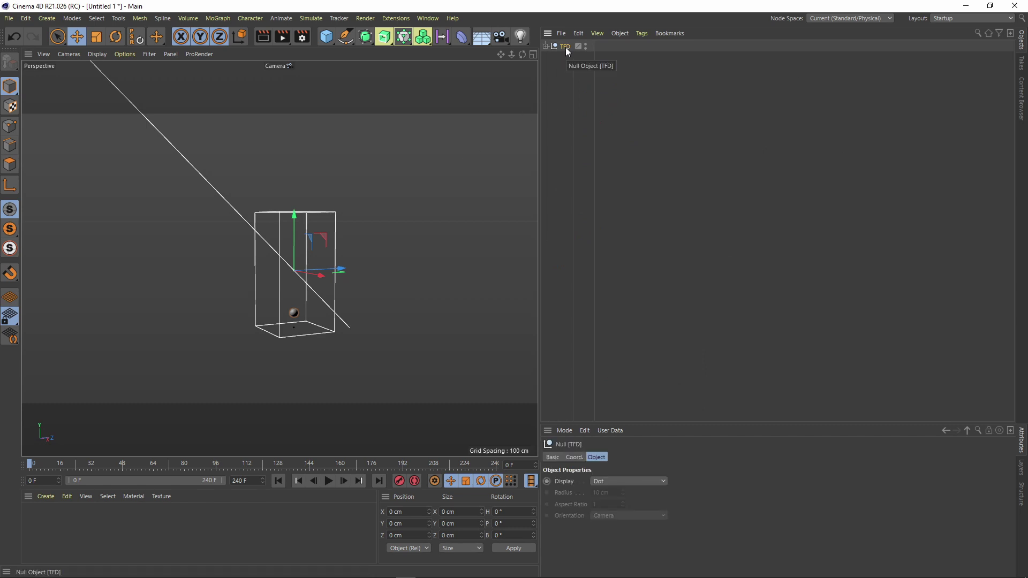
key(Delete)
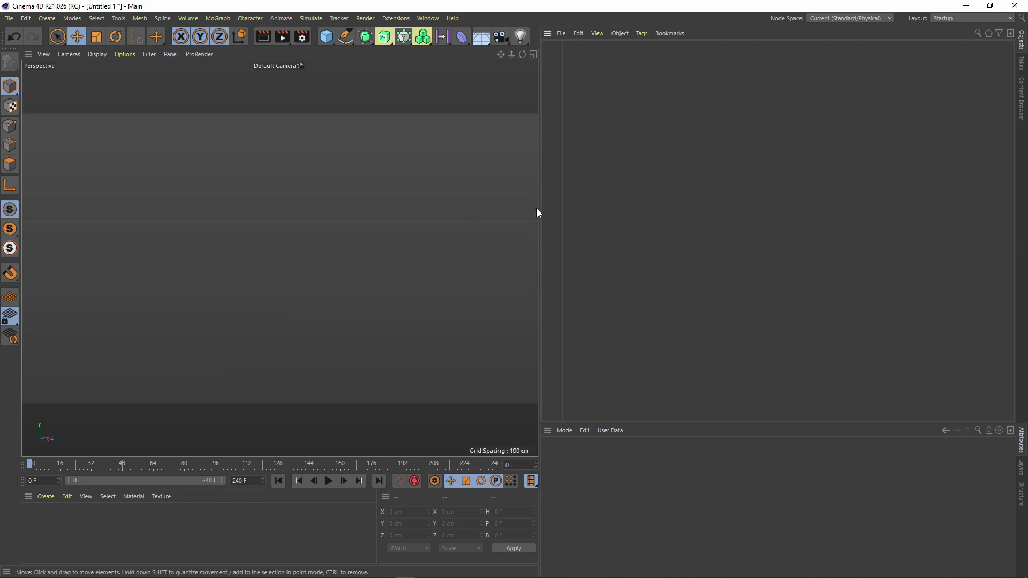
drag(539, 209, 703, 208)
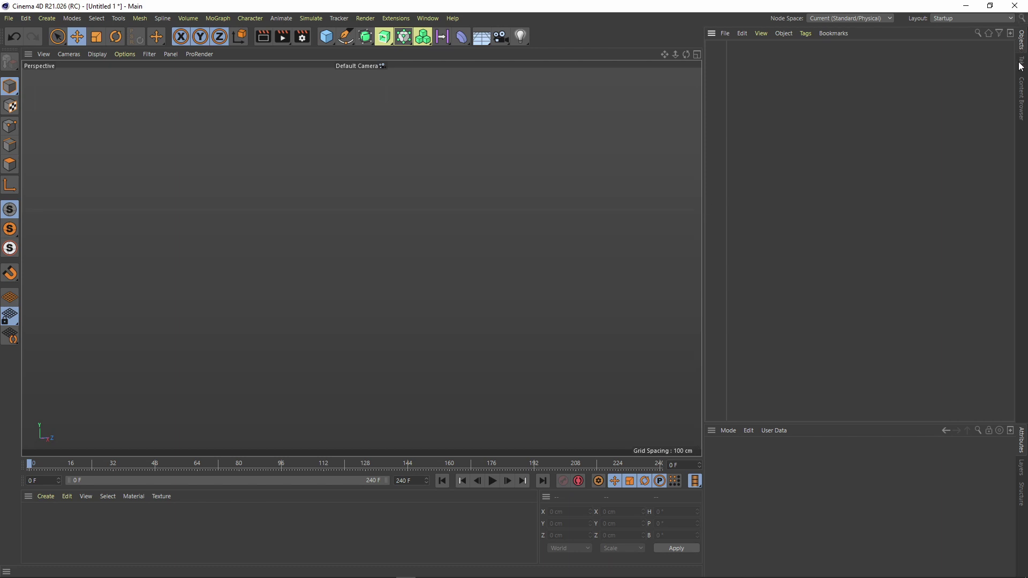
Load the TFD preset from its library into the empty scene and widen the viewport further.
click(1021, 96)
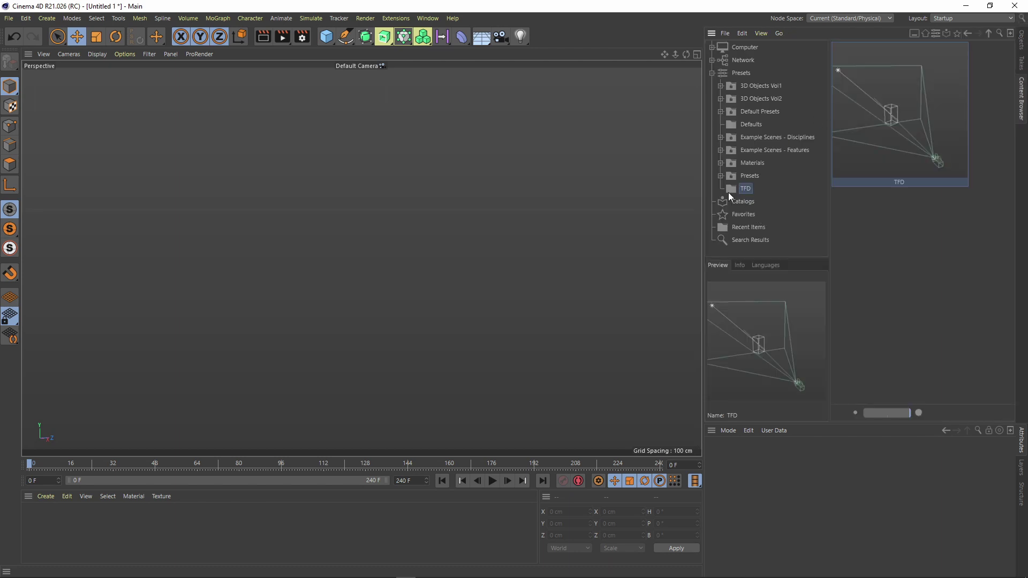
drag(888, 142, 340, 245)
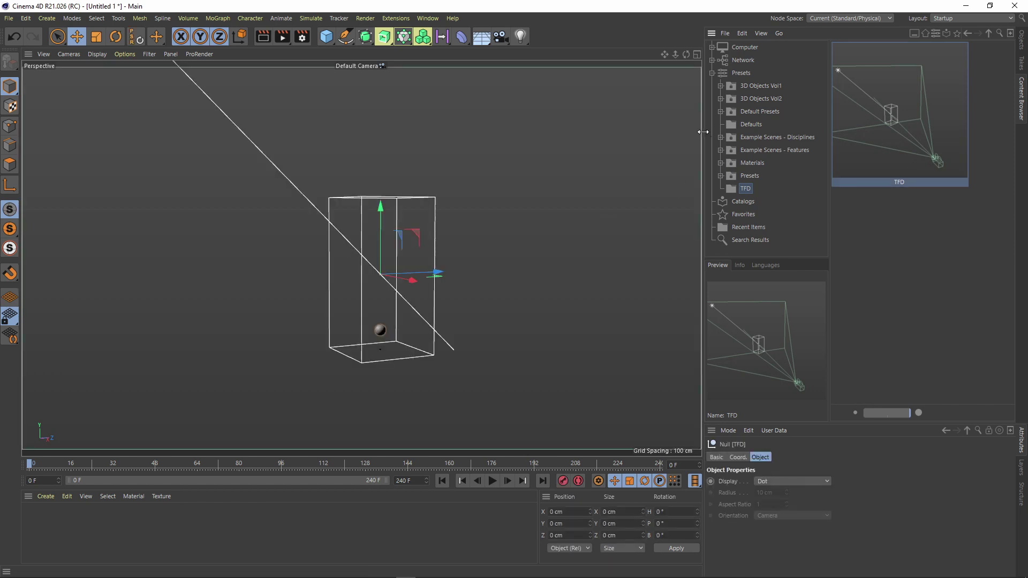
drag(704, 131, 766, 132)
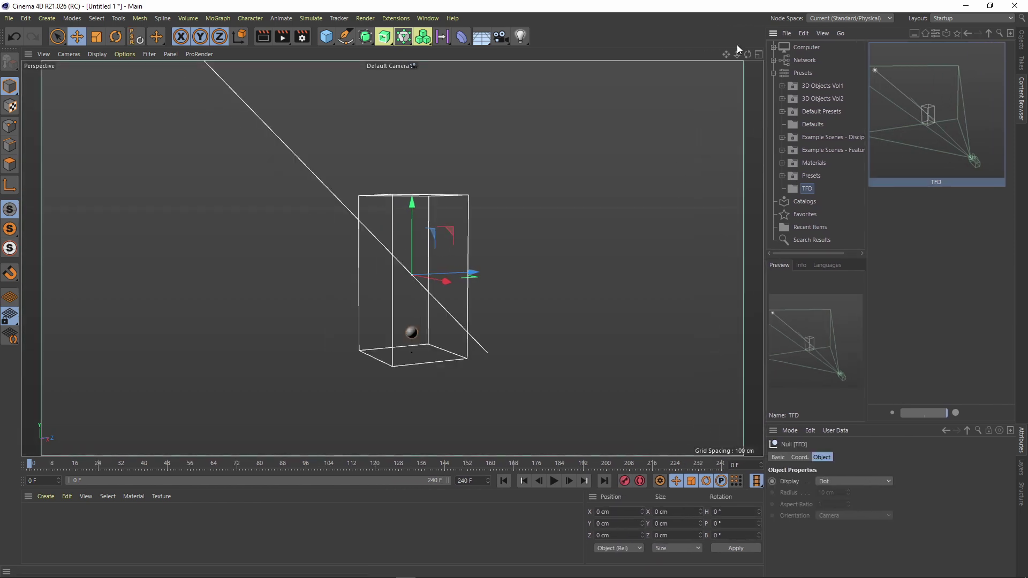
mouse_move(737, 54)
mouse_down()
mouse_move(726, 54)
mouse_move(763, 54)
mouse_move(754, 58)
mouse_up()
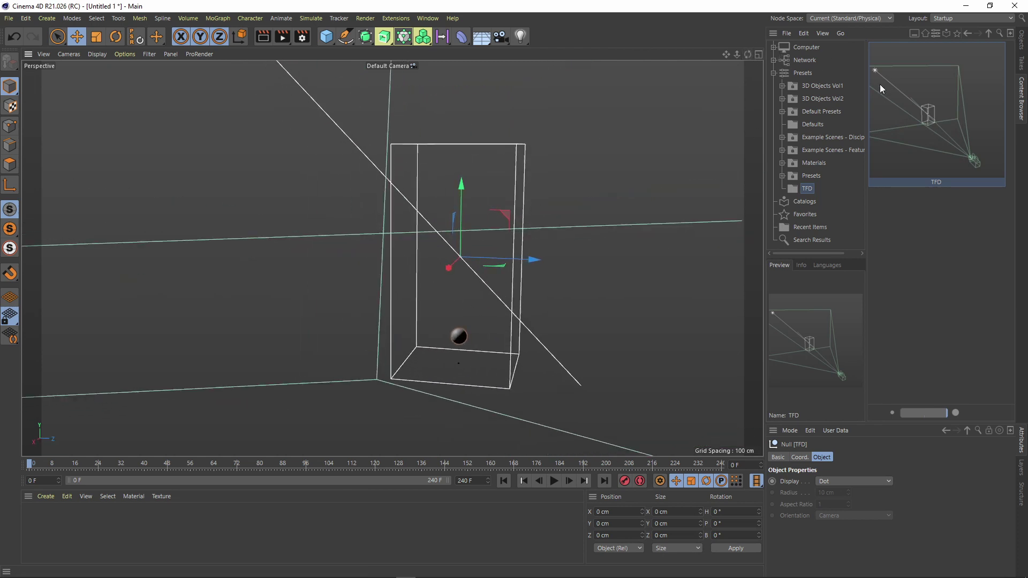
Expand the loaded TFD group in the object list and look through its Camera.
click(1022, 42)
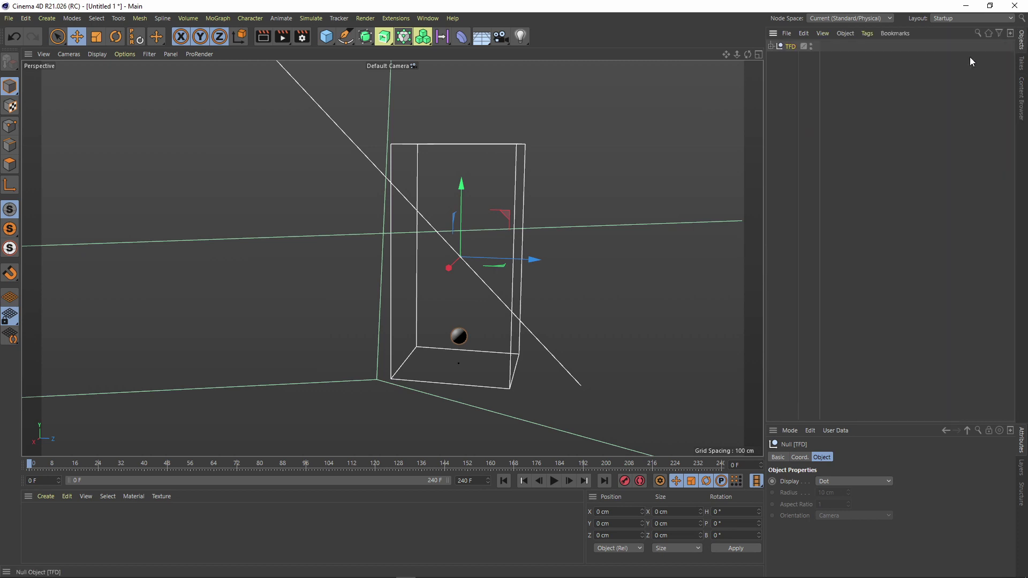
click(771, 46)
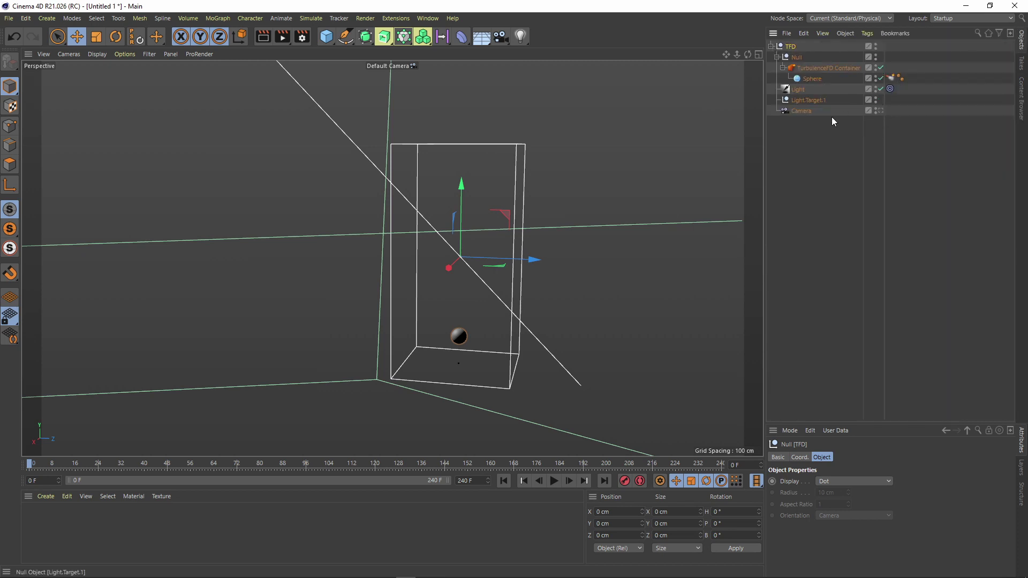
click(880, 110)
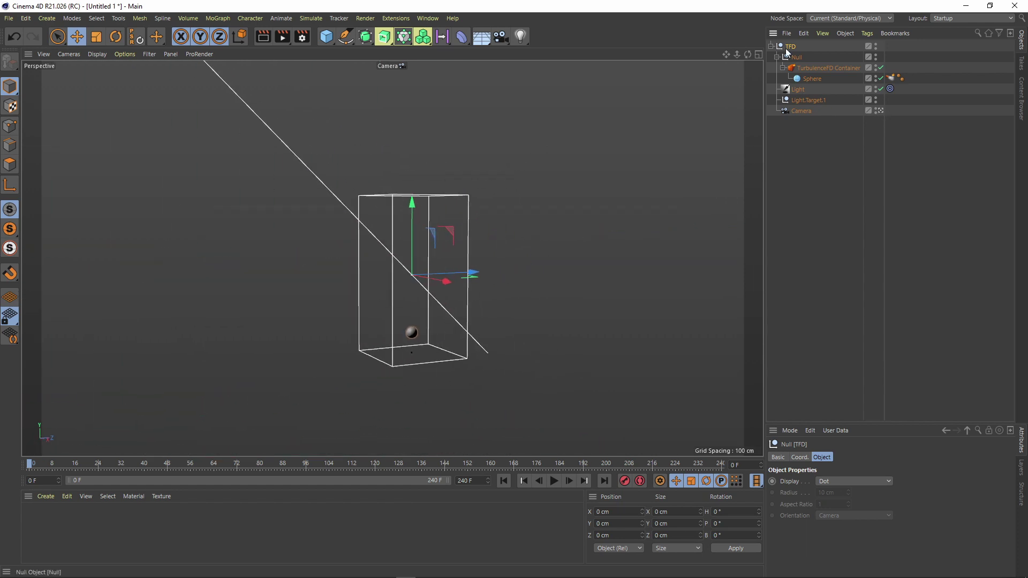
Reposition the Light in the four-view layout to about X 277 cm, Z -675 cm, aimed at the container's center, and return to the perspective view.
click(759, 54)
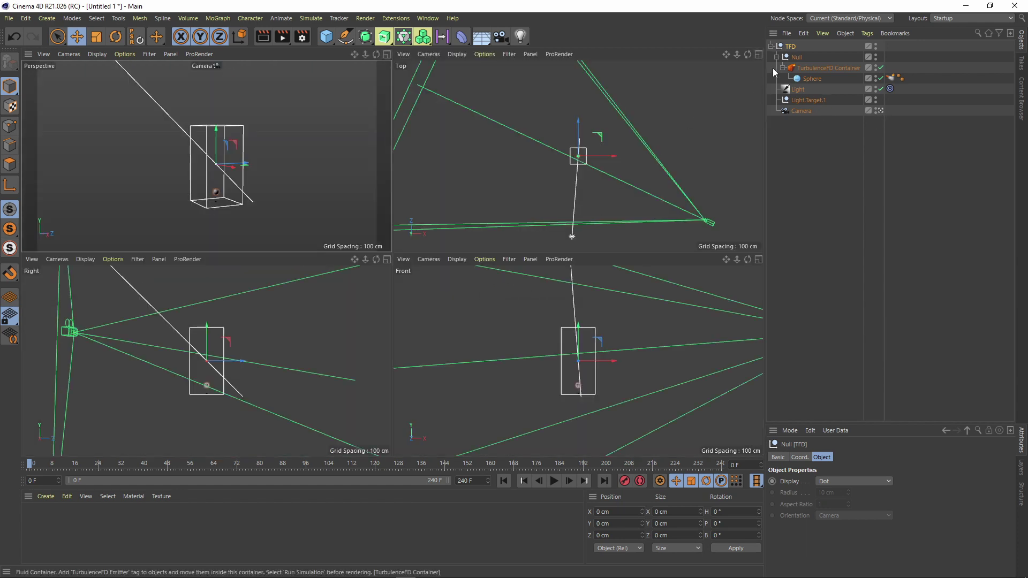
click(805, 99)
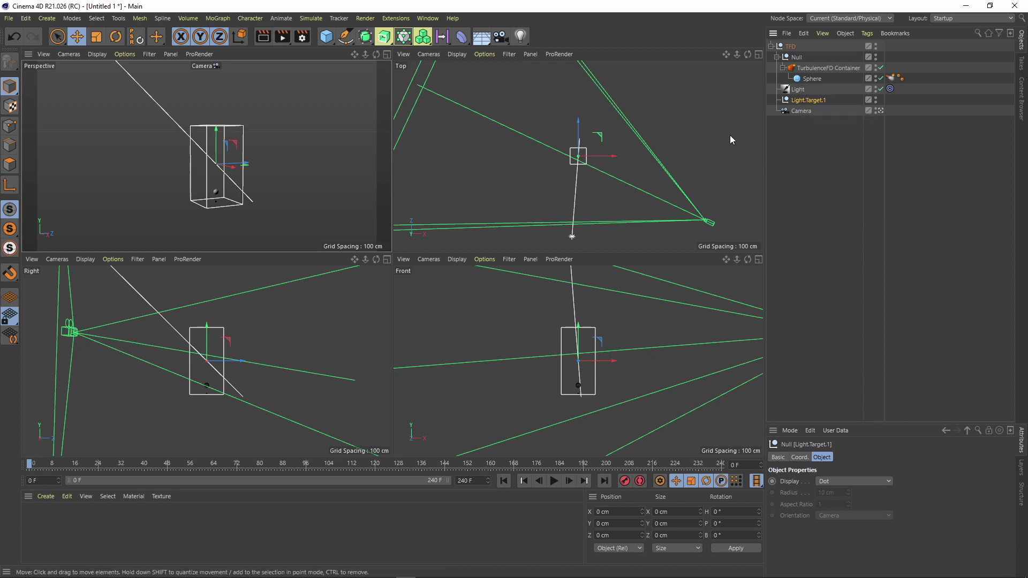
click(798, 90)
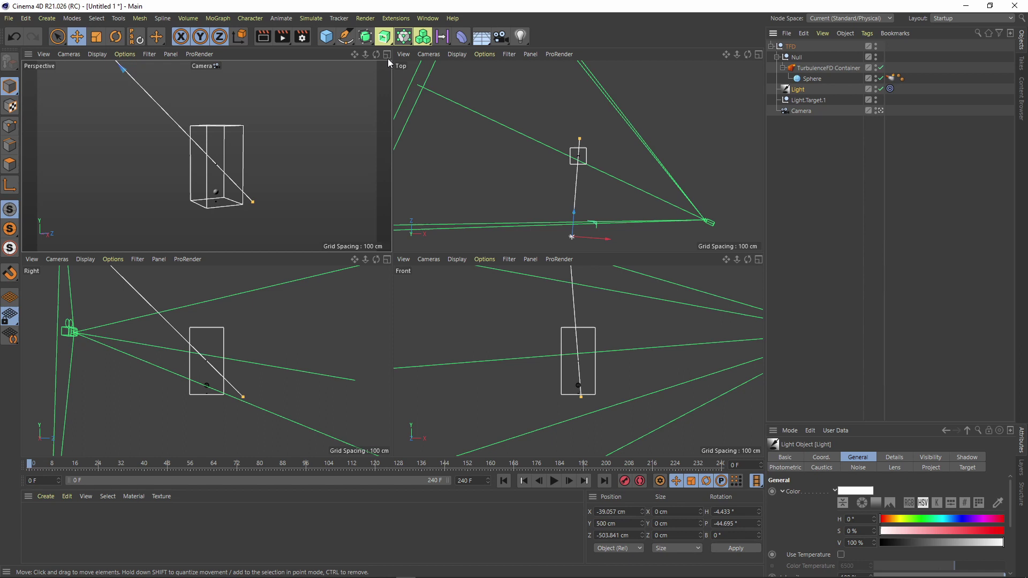
click(80, 37)
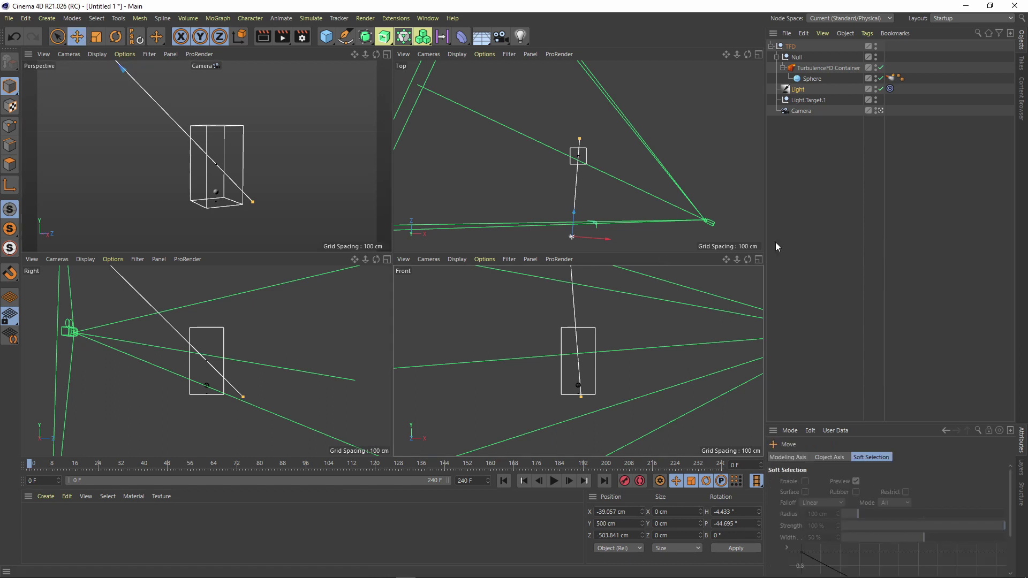
click(806, 91)
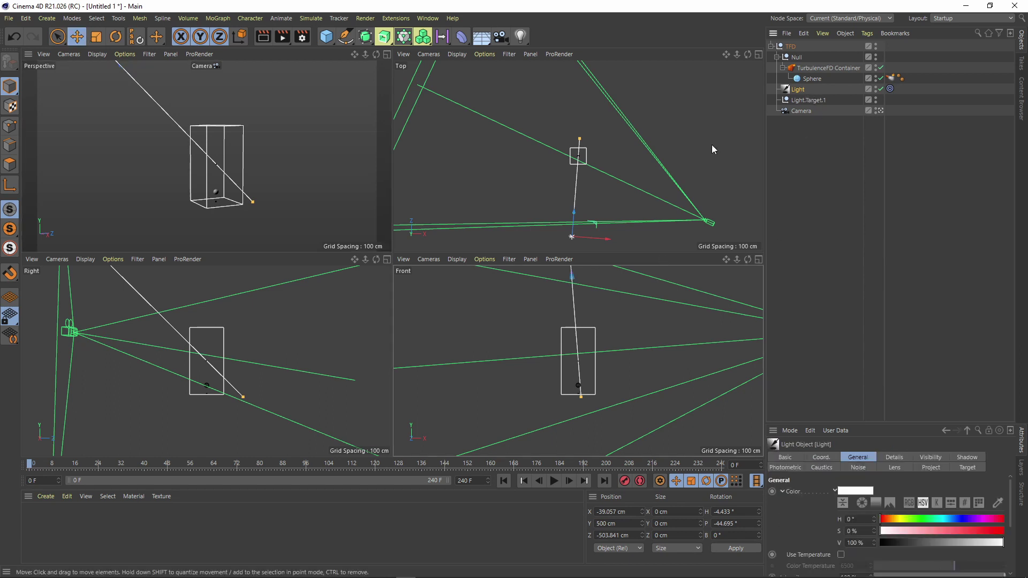
drag(710, 162, 757, 187)
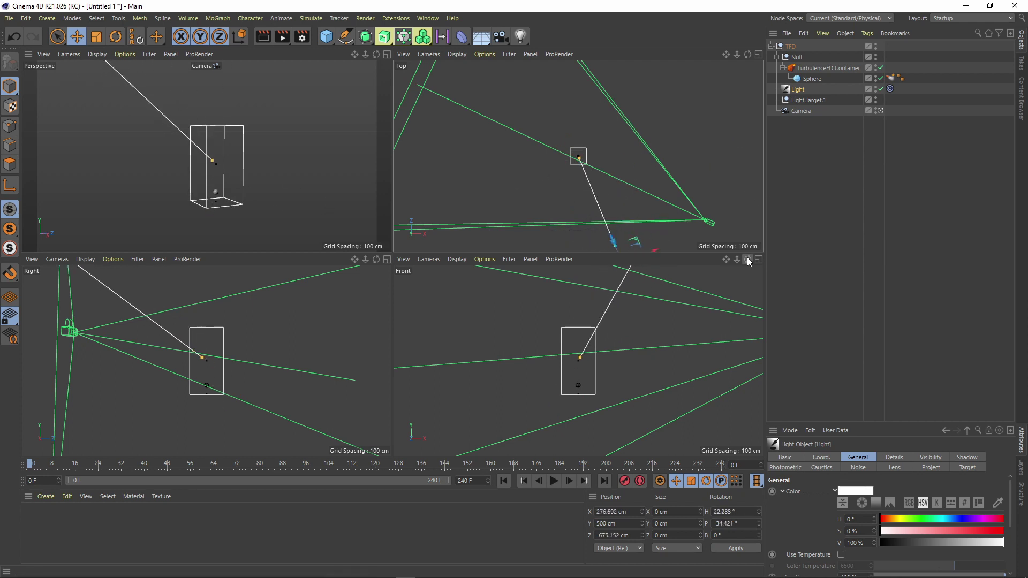
click(386, 54)
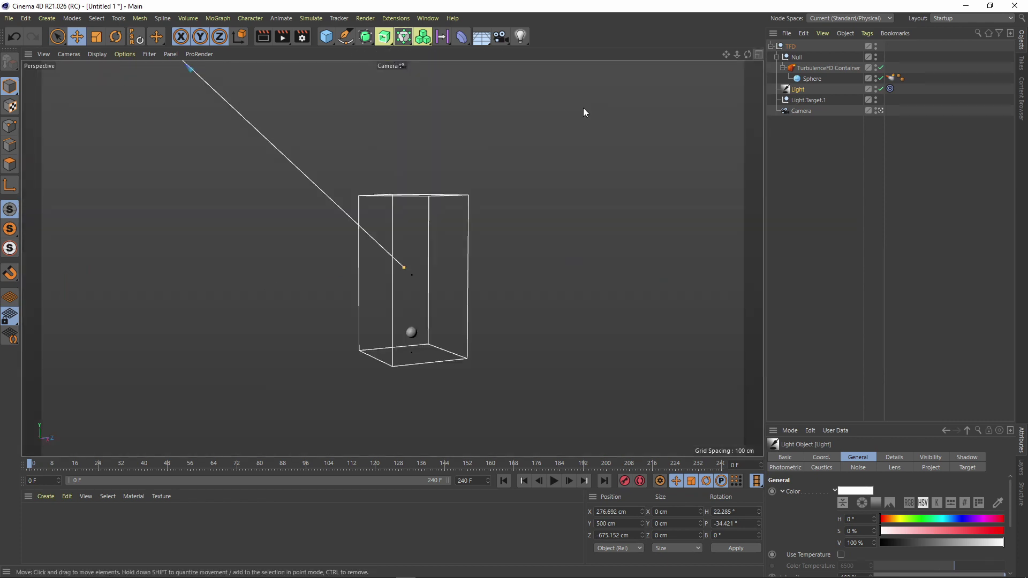
Collapse the TFD group and delete it with all its objects from the scene.
click(771, 47)
click(782, 46)
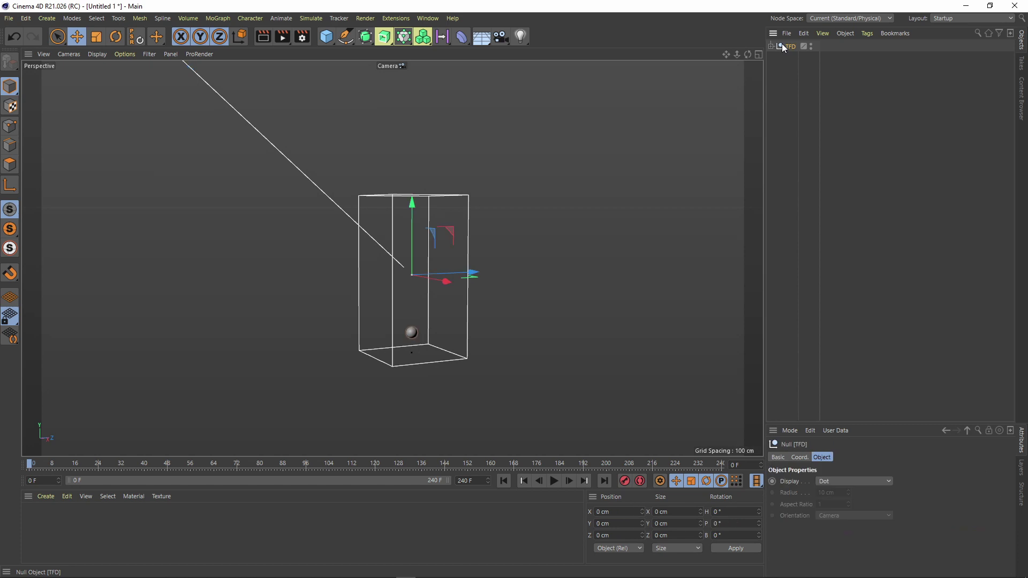
key(Delete)
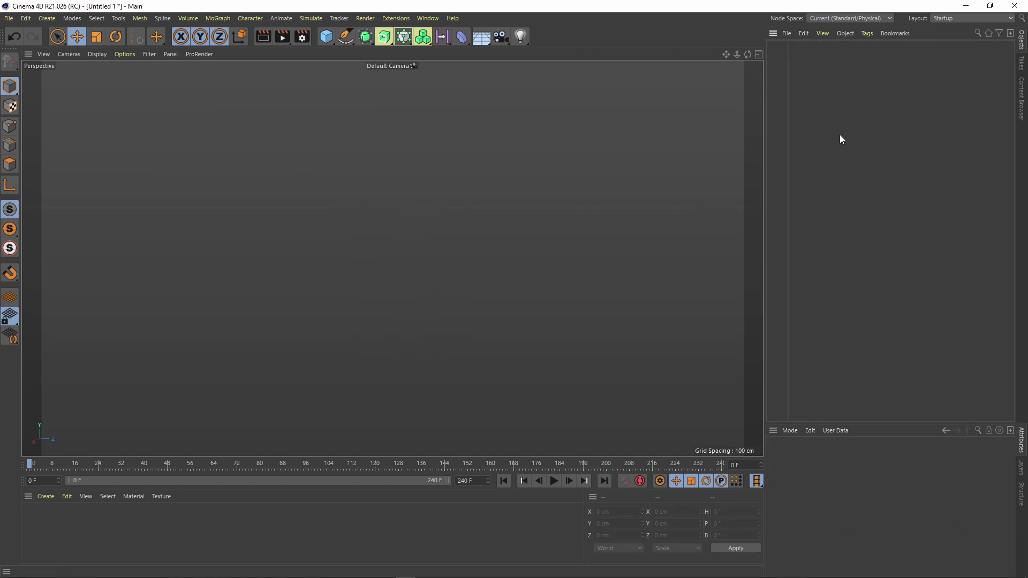
Reload the TFD preset from the library, expand its group in the object list, and look through its Camera.
click(1022, 94)
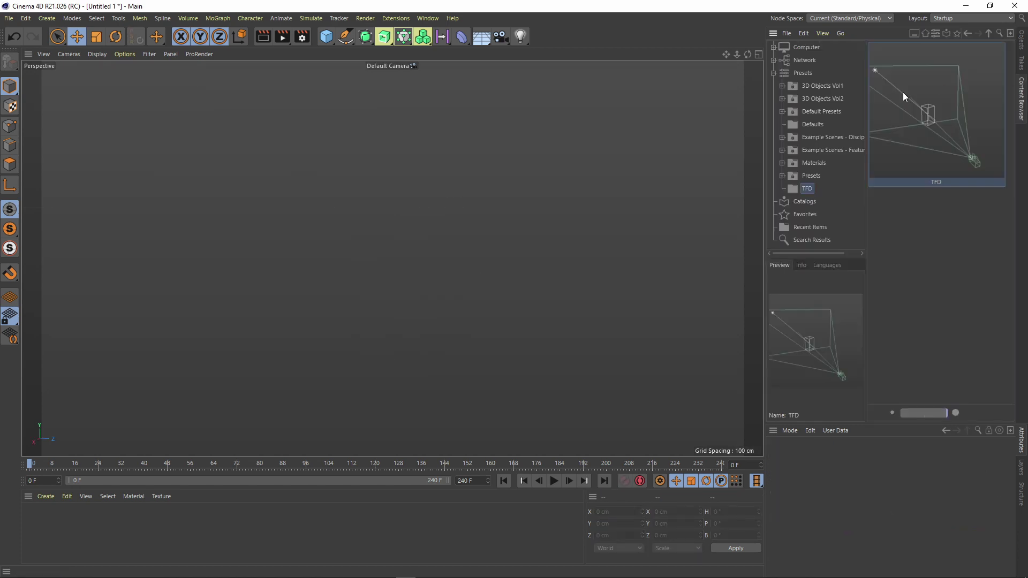
double_click(899, 101)
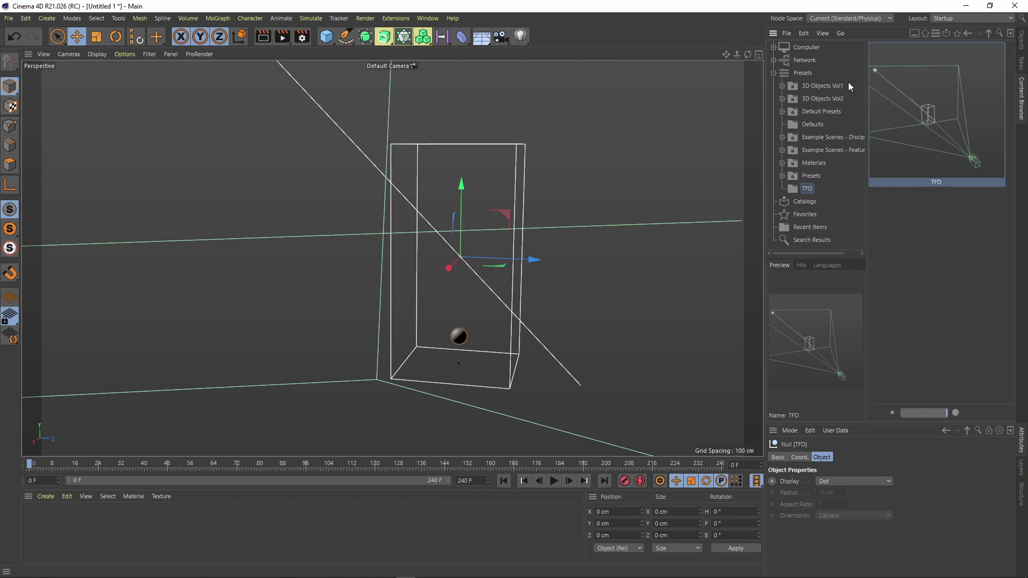
click(1021, 44)
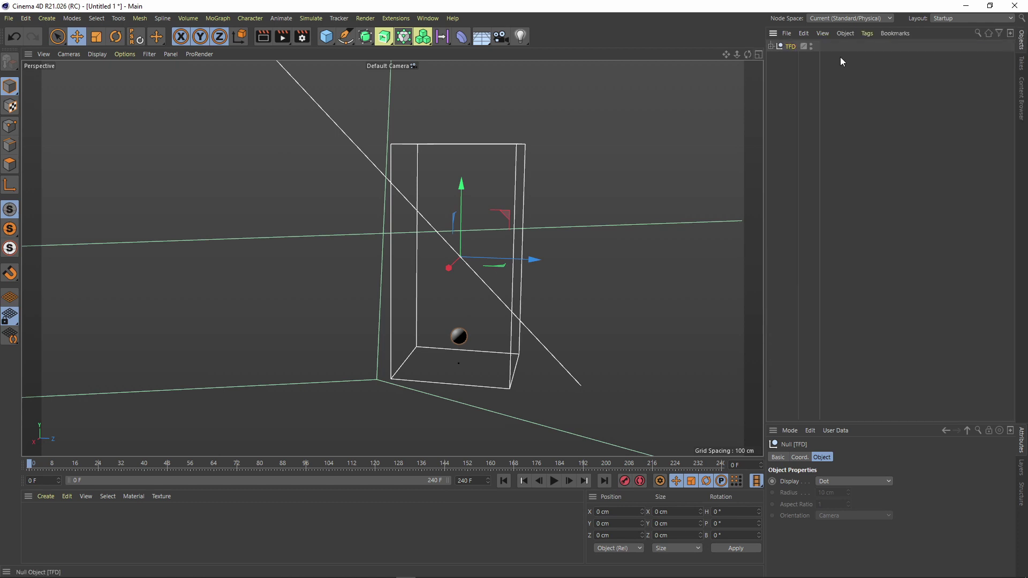
click(770, 46)
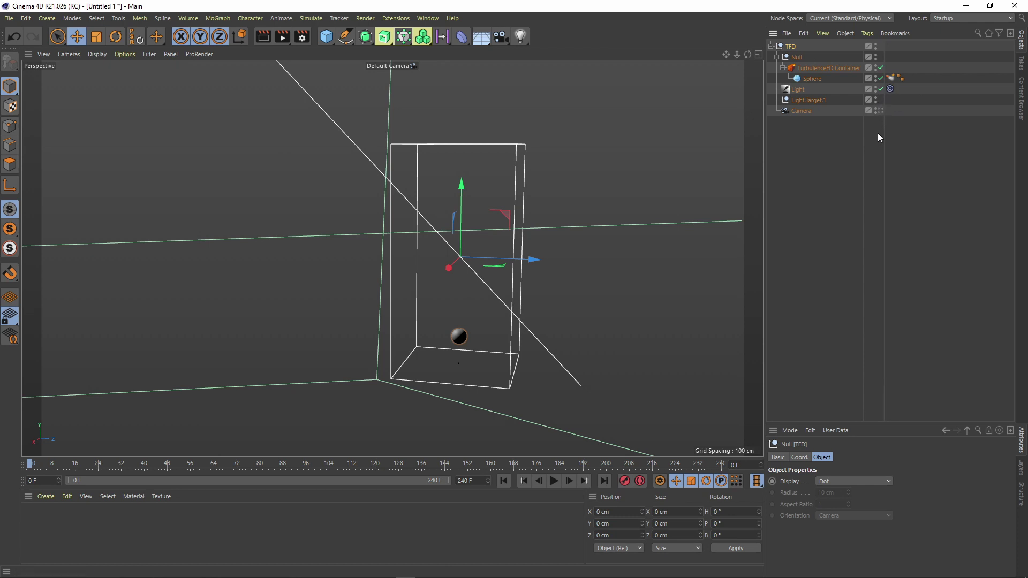
click(880, 111)
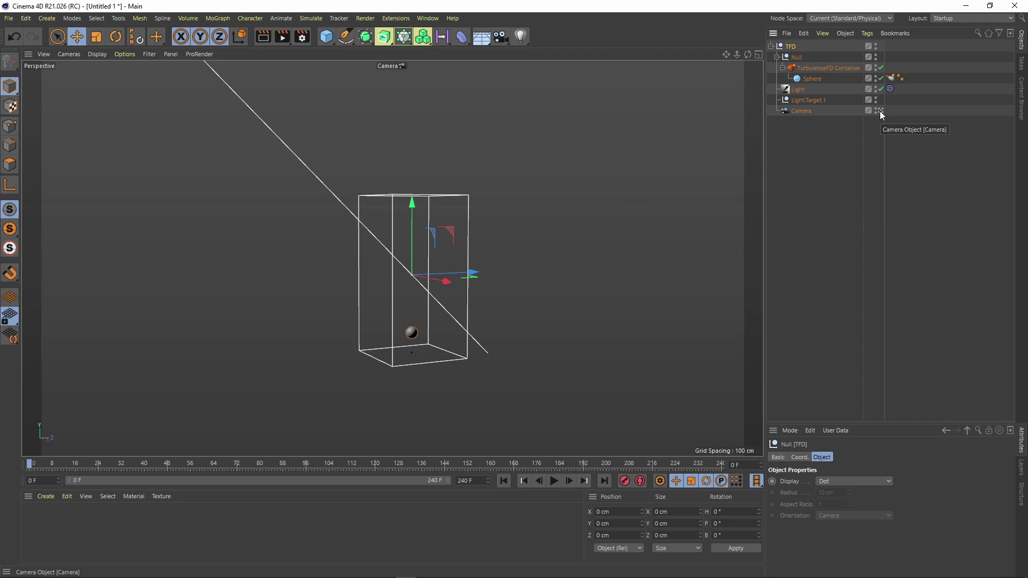